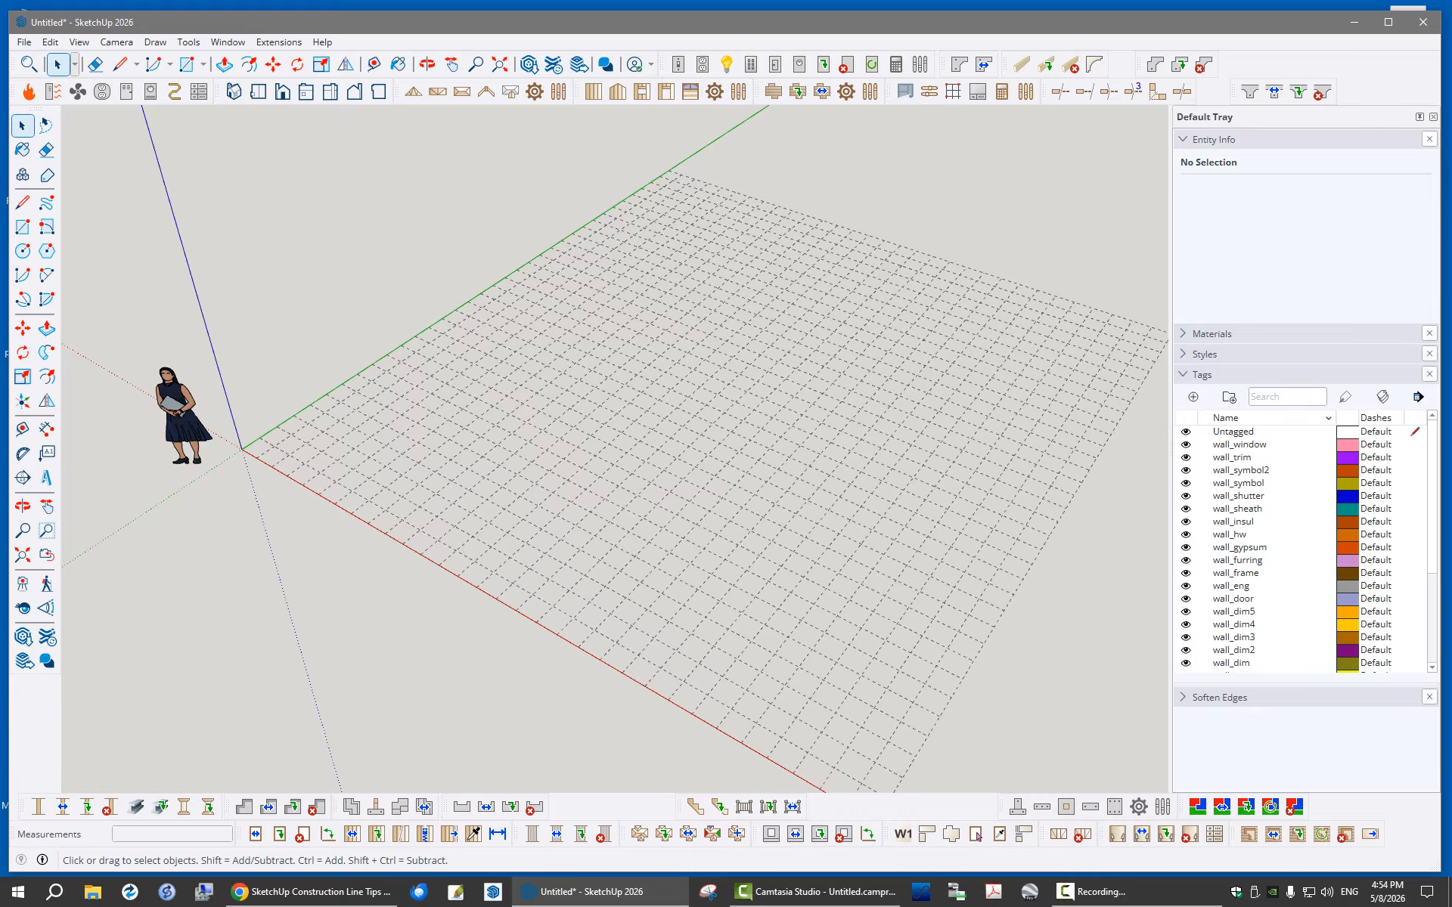
# Start drawing a Medeek balustrade railing and review its default handrail and post options
pyautogui.scroll(4, 351, 393)
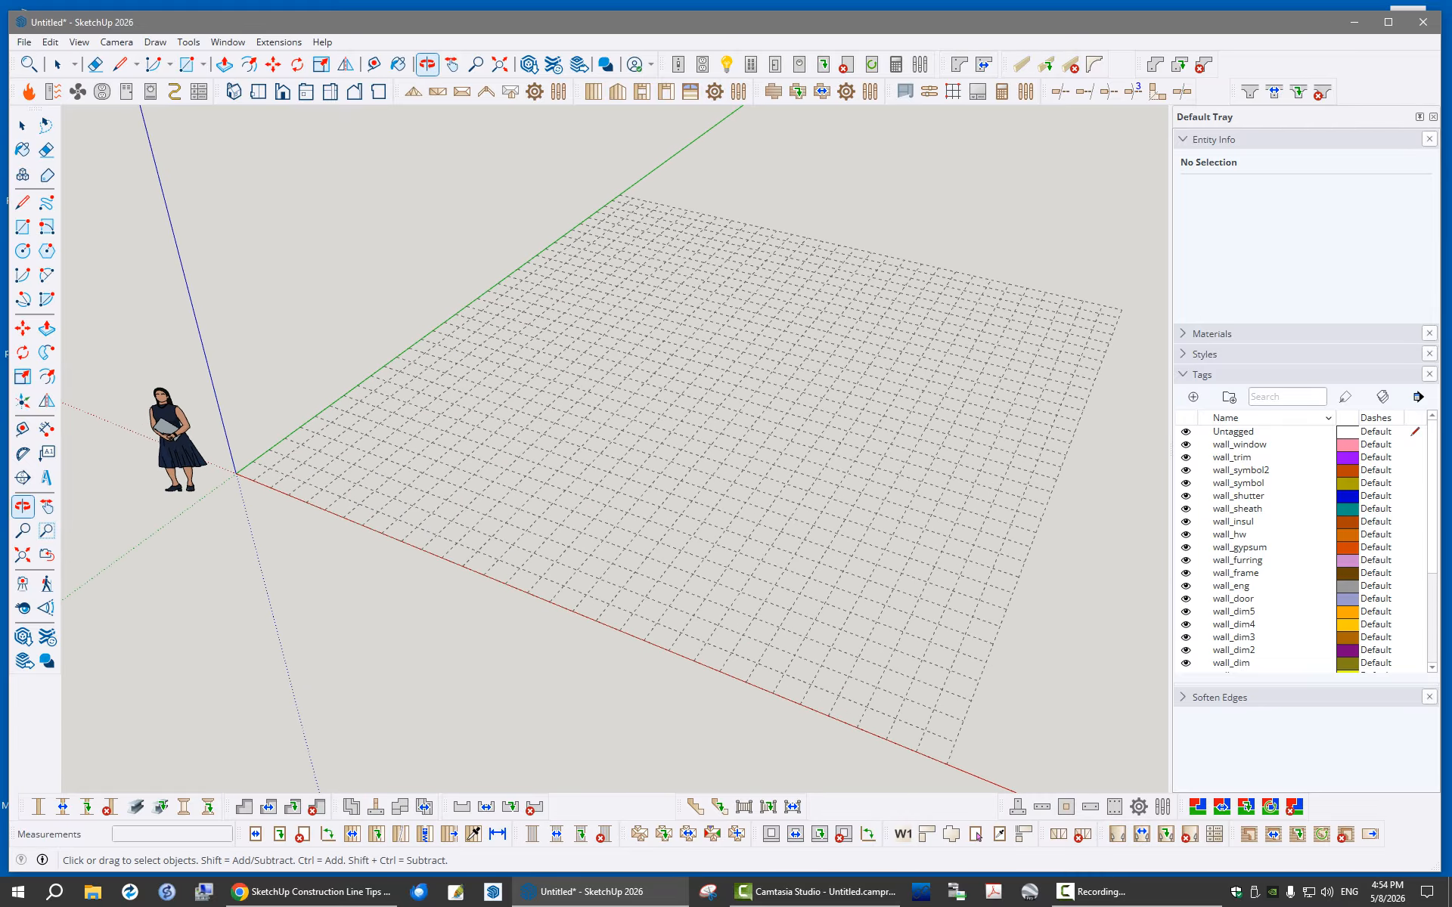
pyautogui.scroll(-3, 399, 474)
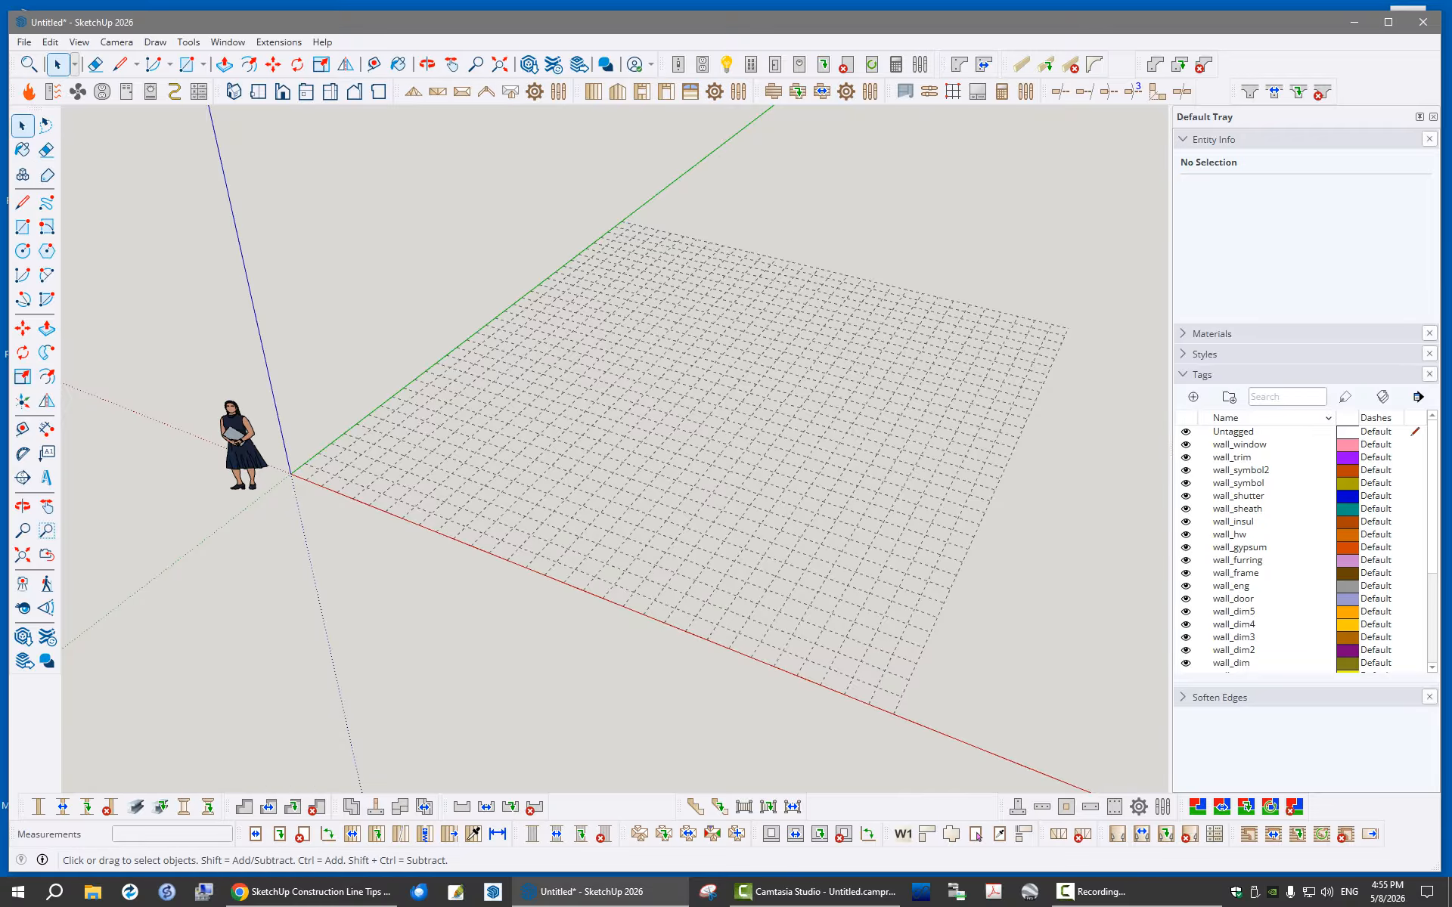
pyautogui.moveTo(666, 453); pyautogui.dragTo(619, 456, button='middle')
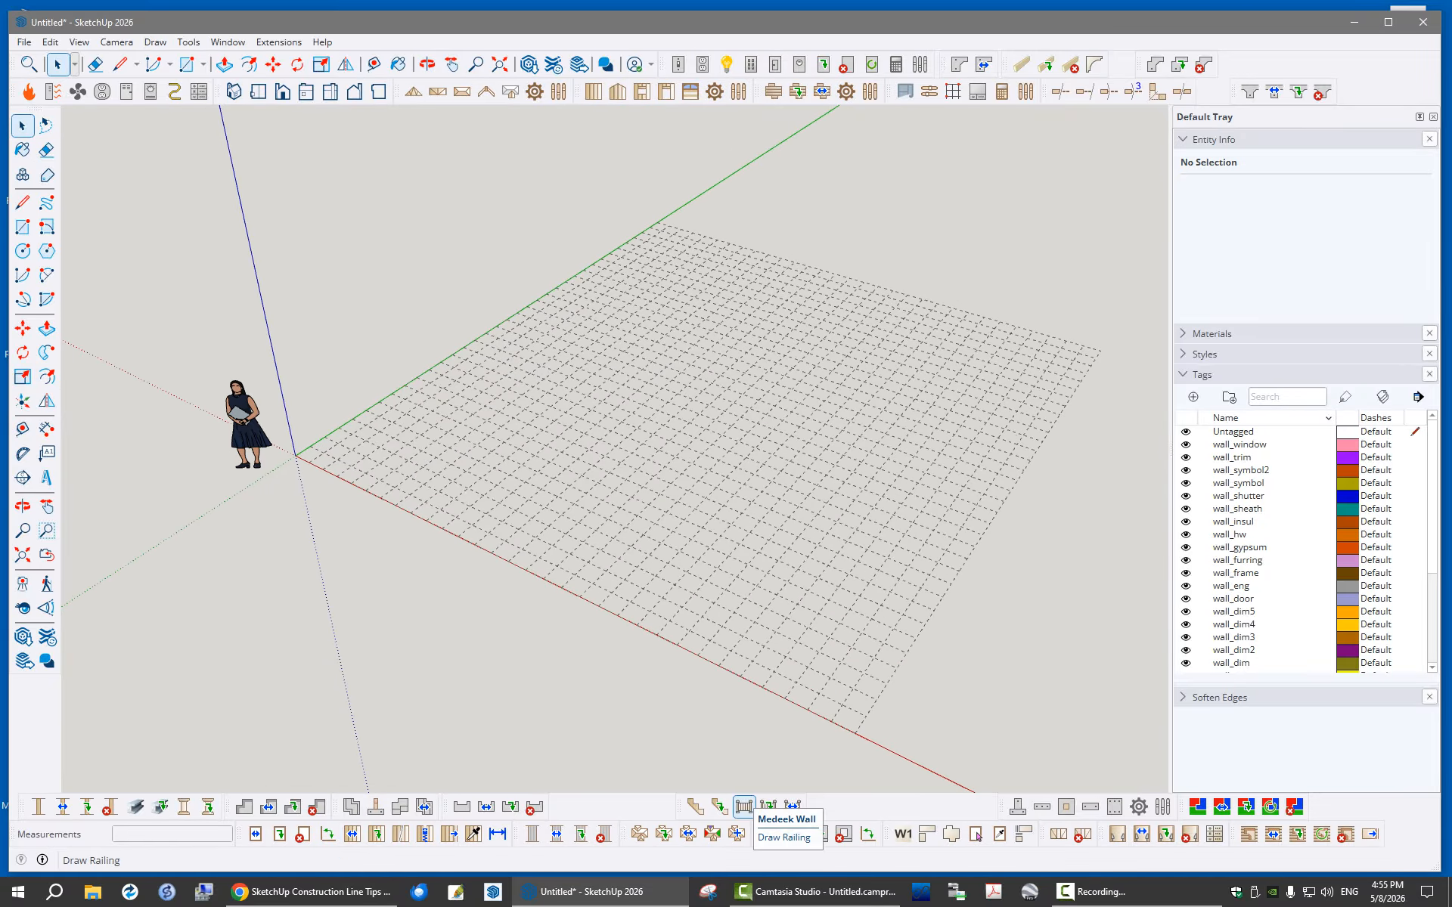
pyautogui.click(744, 807)
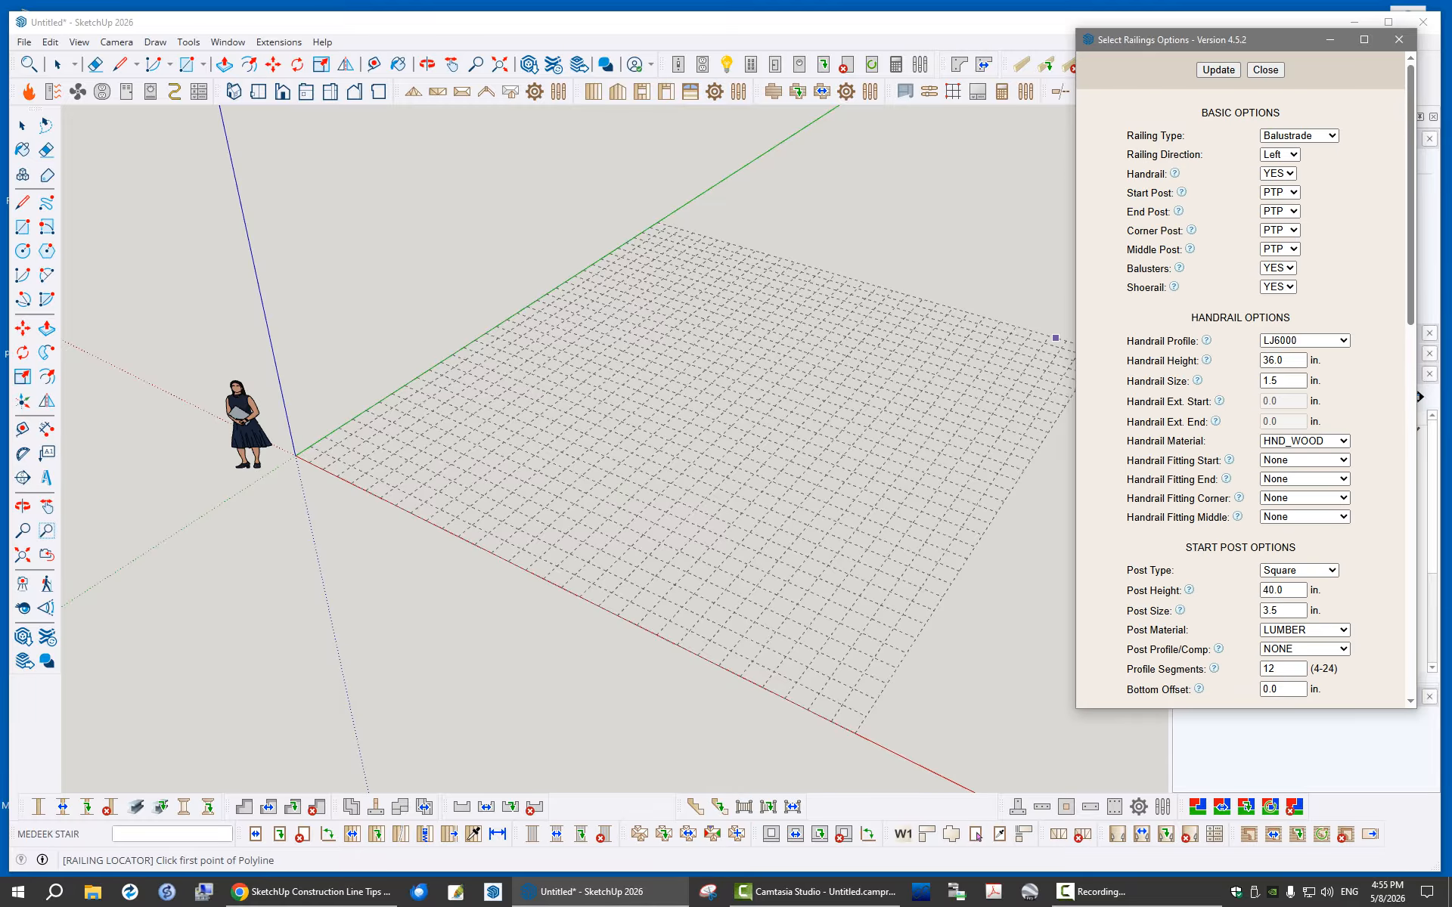
pyautogui.moveTo(1300, 46); pyautogui.dragTo(1087, 74)
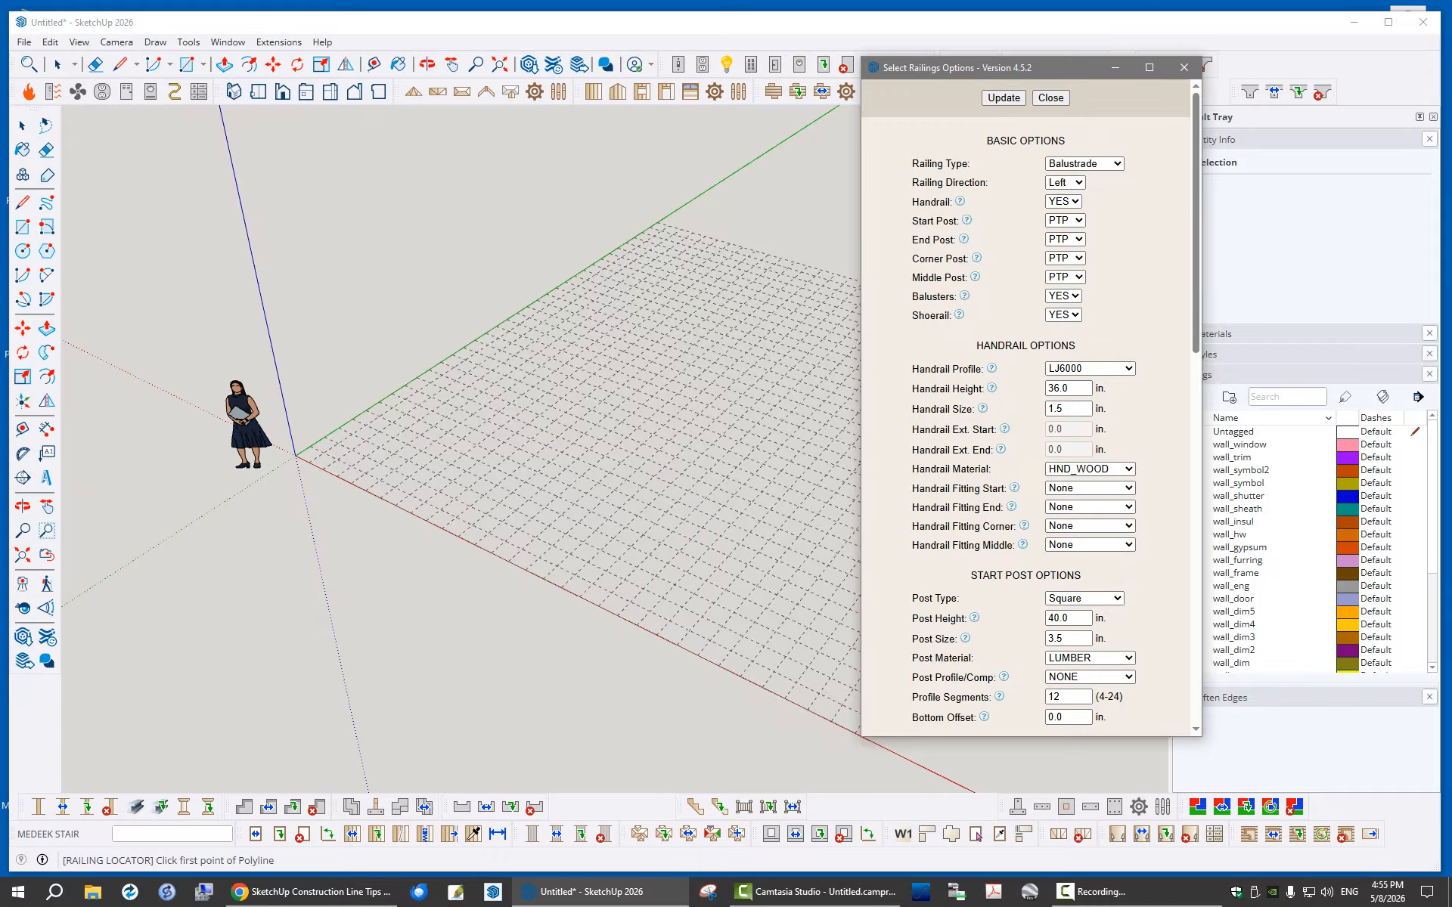
pyautogui.scroll(-12, 1025, 416)
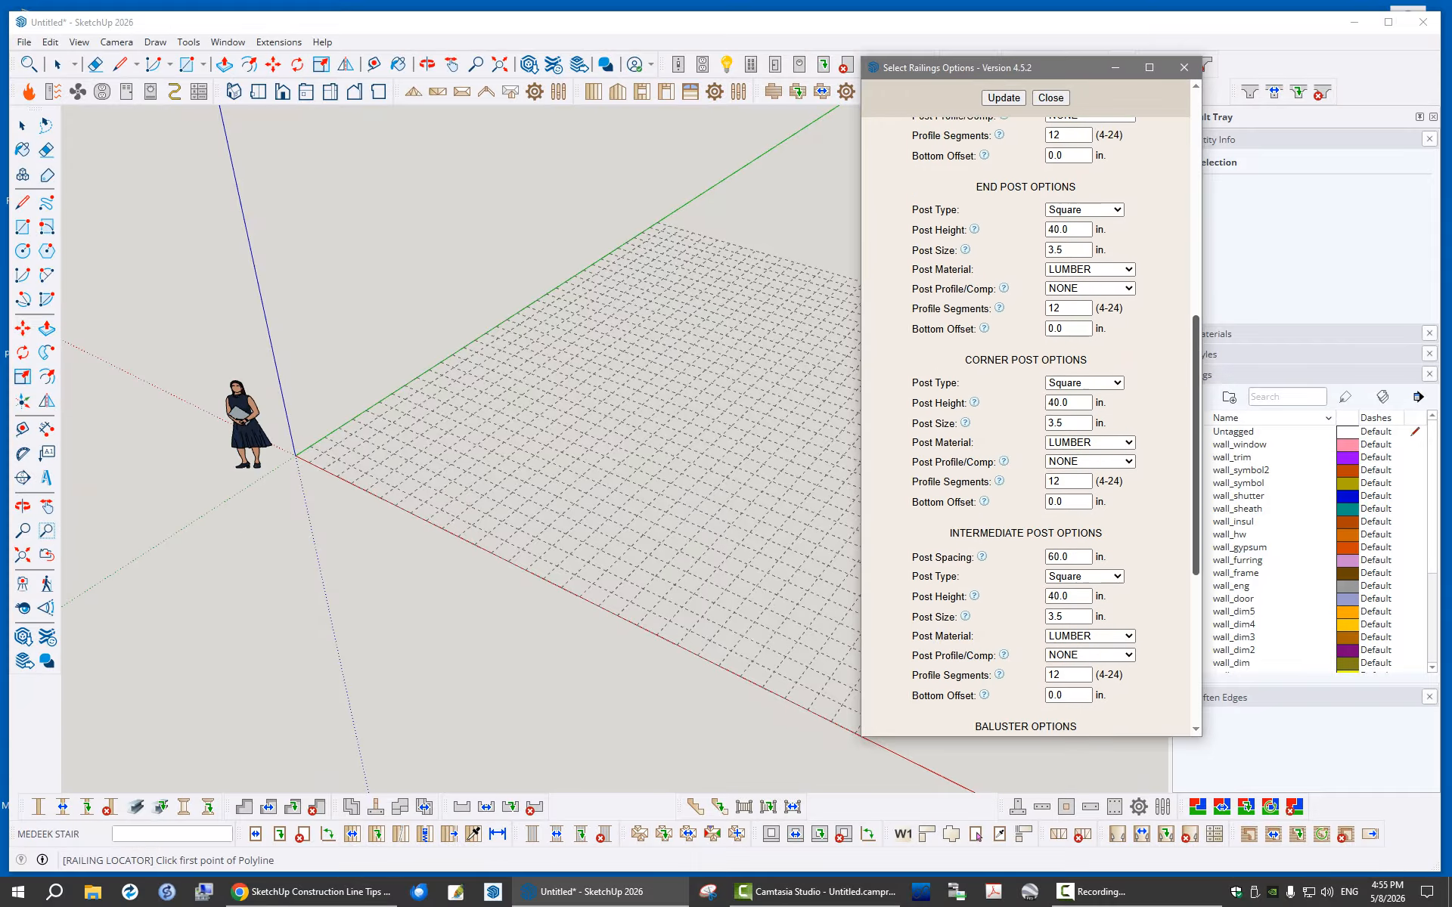
pyautogui.scroll(12, 1026, 416)
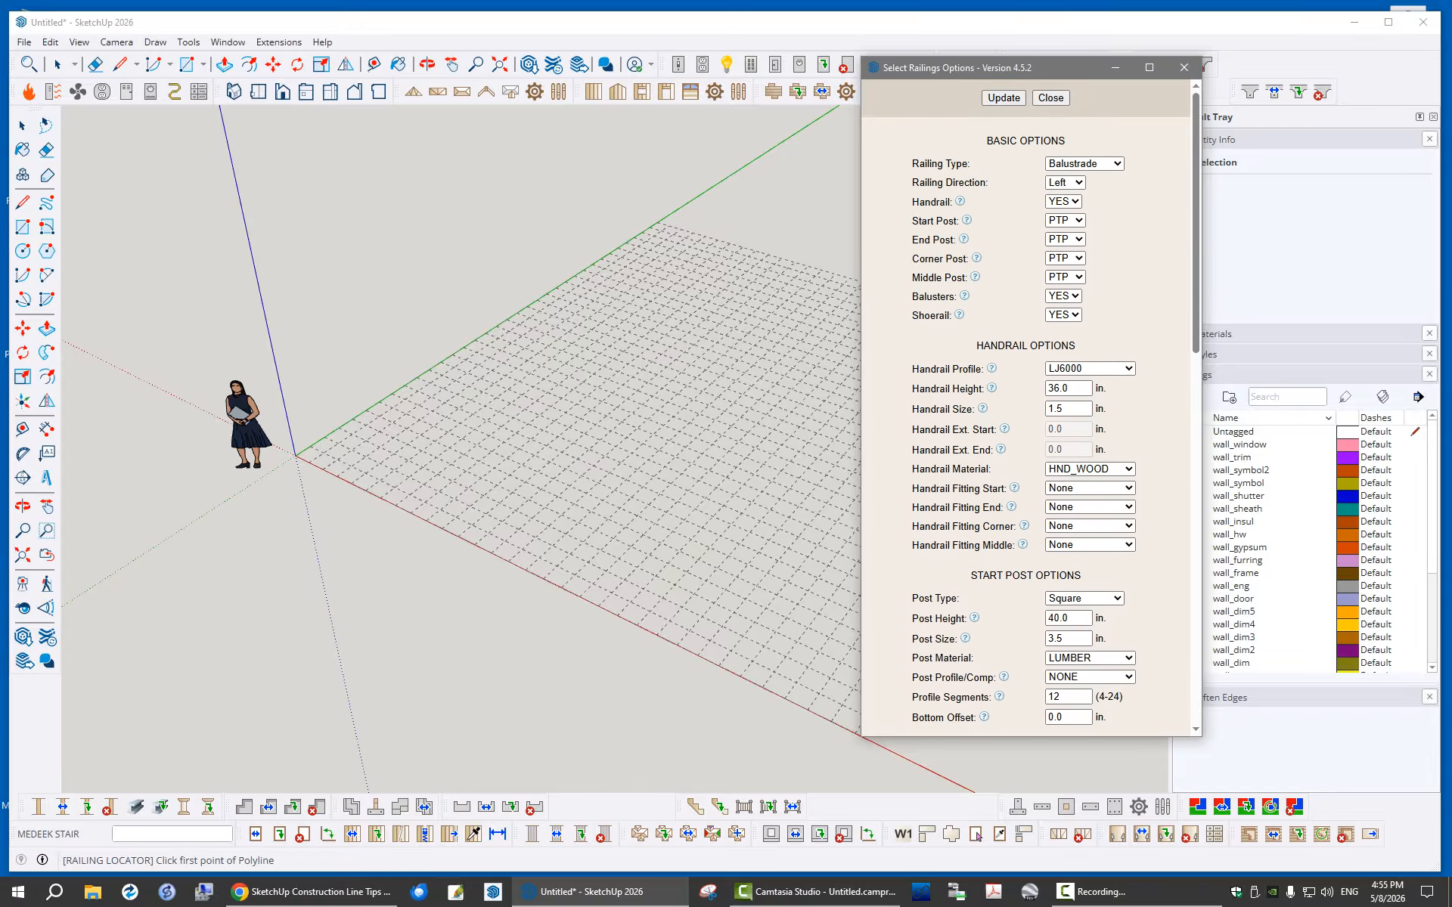
pyautogui.moveTo(1075, 69); pyautogui.dragTo(1222, 57)
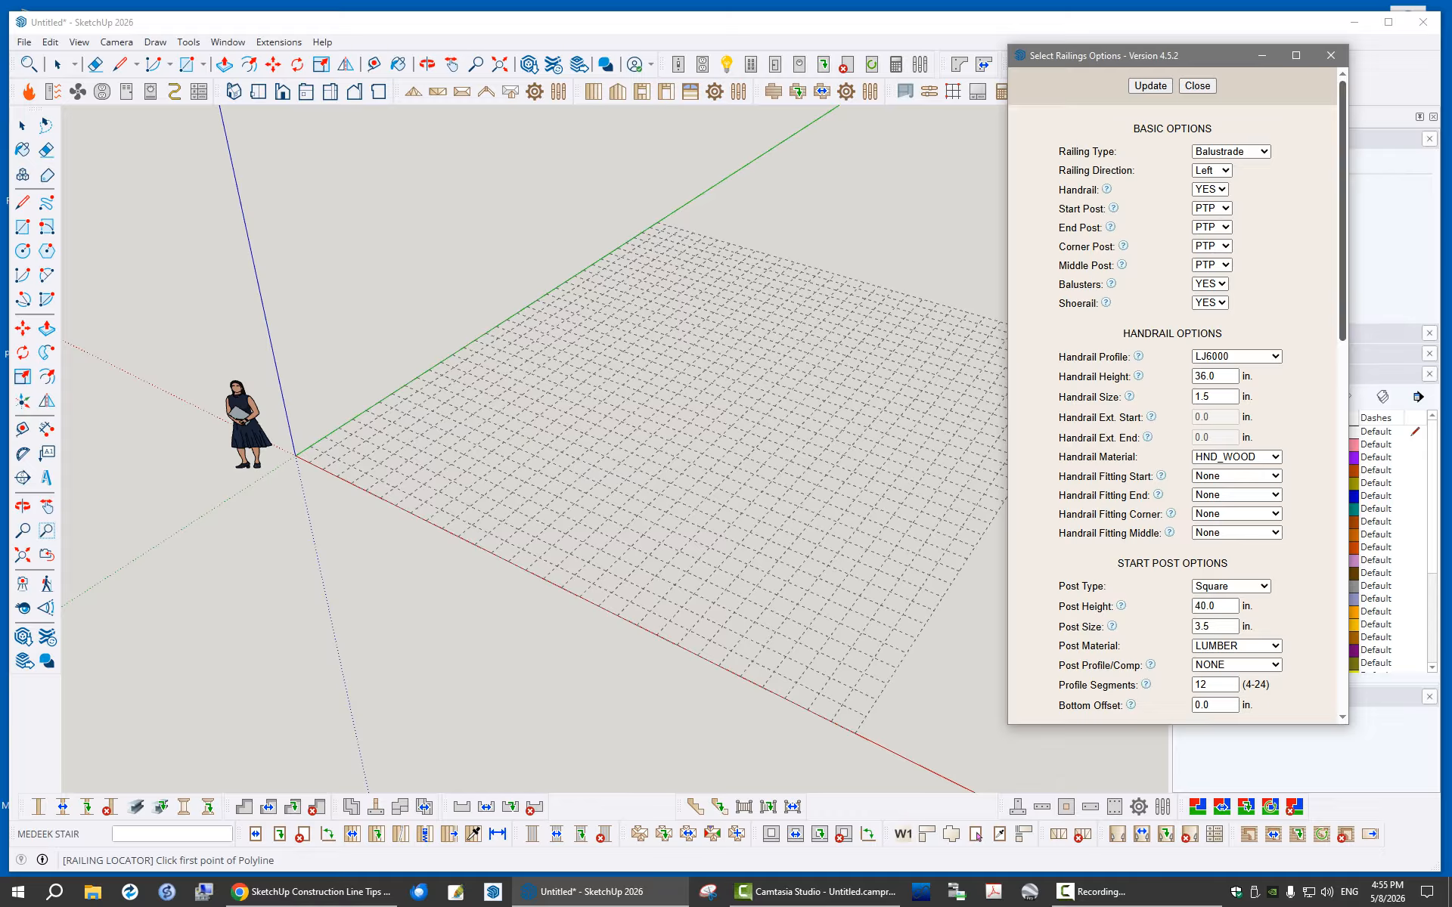
pyautogui.moveTo(1342, 212)
pyautogui.mouseDown()
pyautogui.moveTo(1343, 268)
pyautogui.moveTo(1343, 228)
pyautogui.mouseUp()
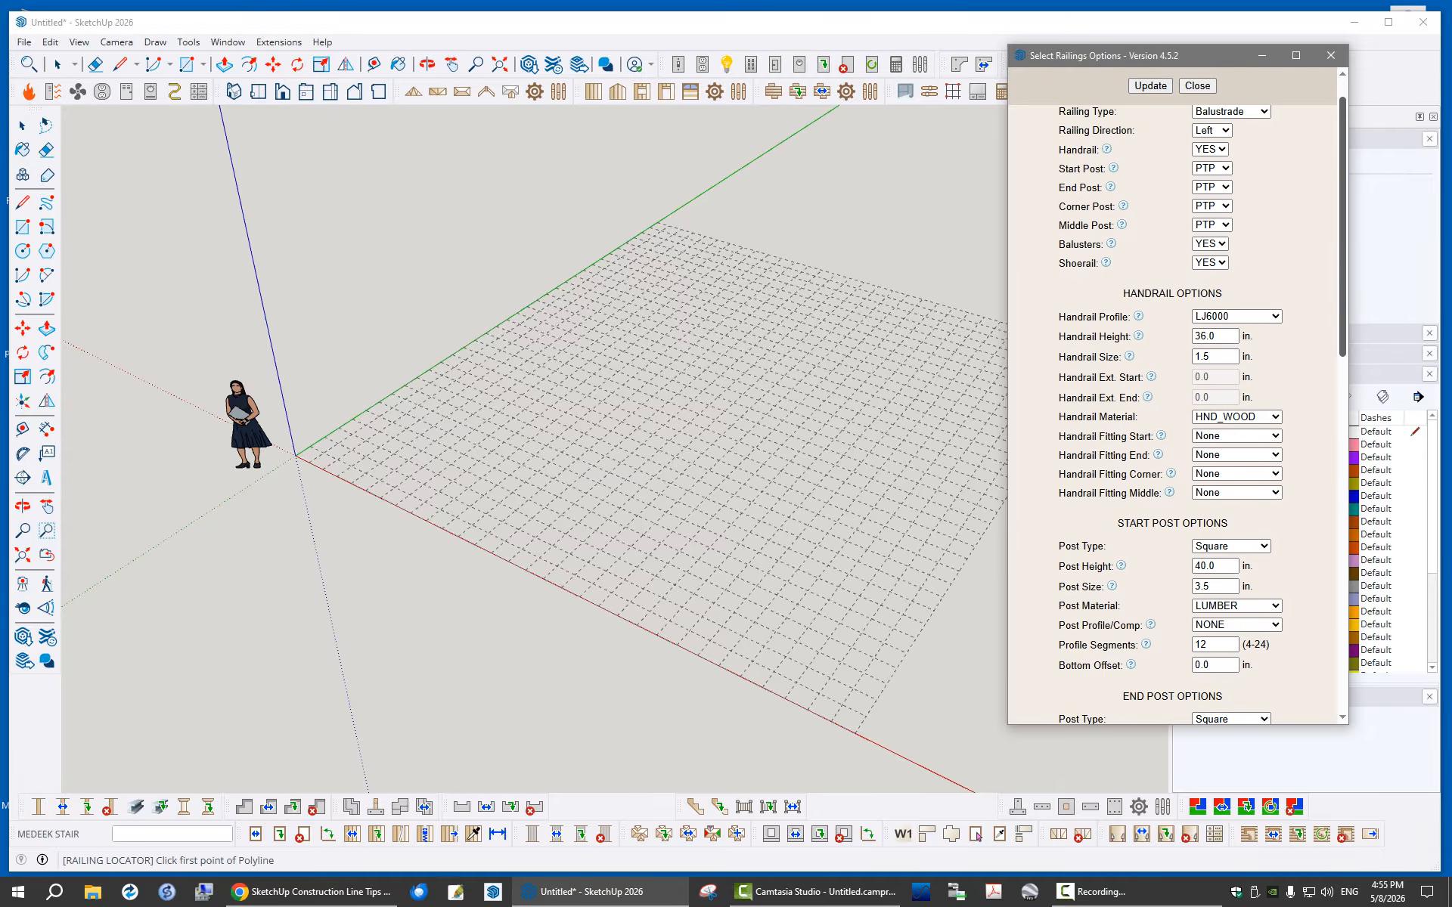
pyautogui.scroll(1, 1172, 394)
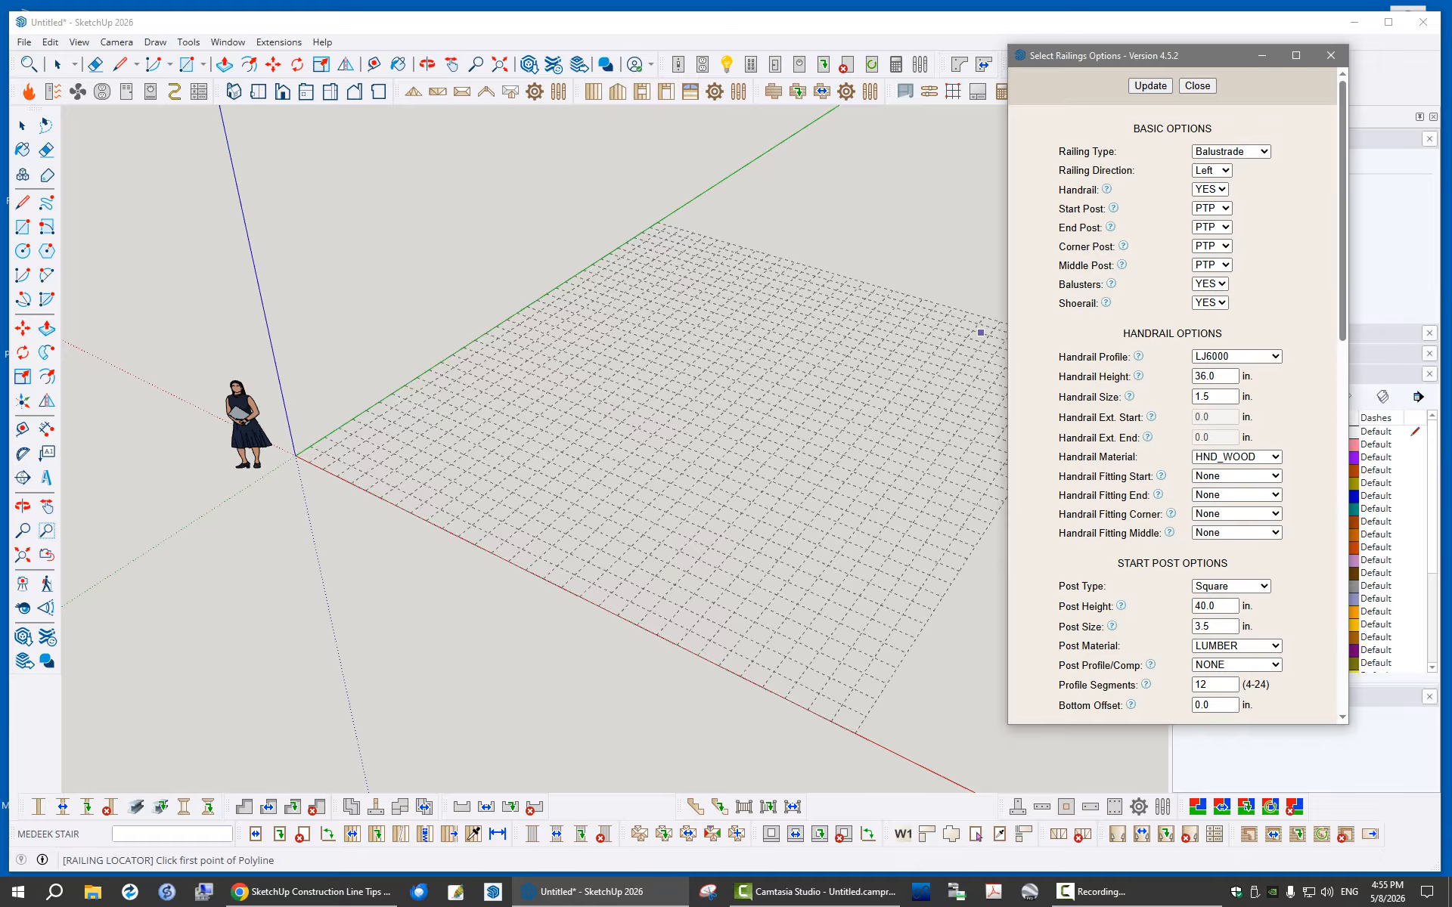
# Draw a three-segment Z-shaped railing on the grid: about 108 in parallel to red, about 132 in parallel to green, and a third parallel to red
pyautogui.scroll(3, 295, 438)
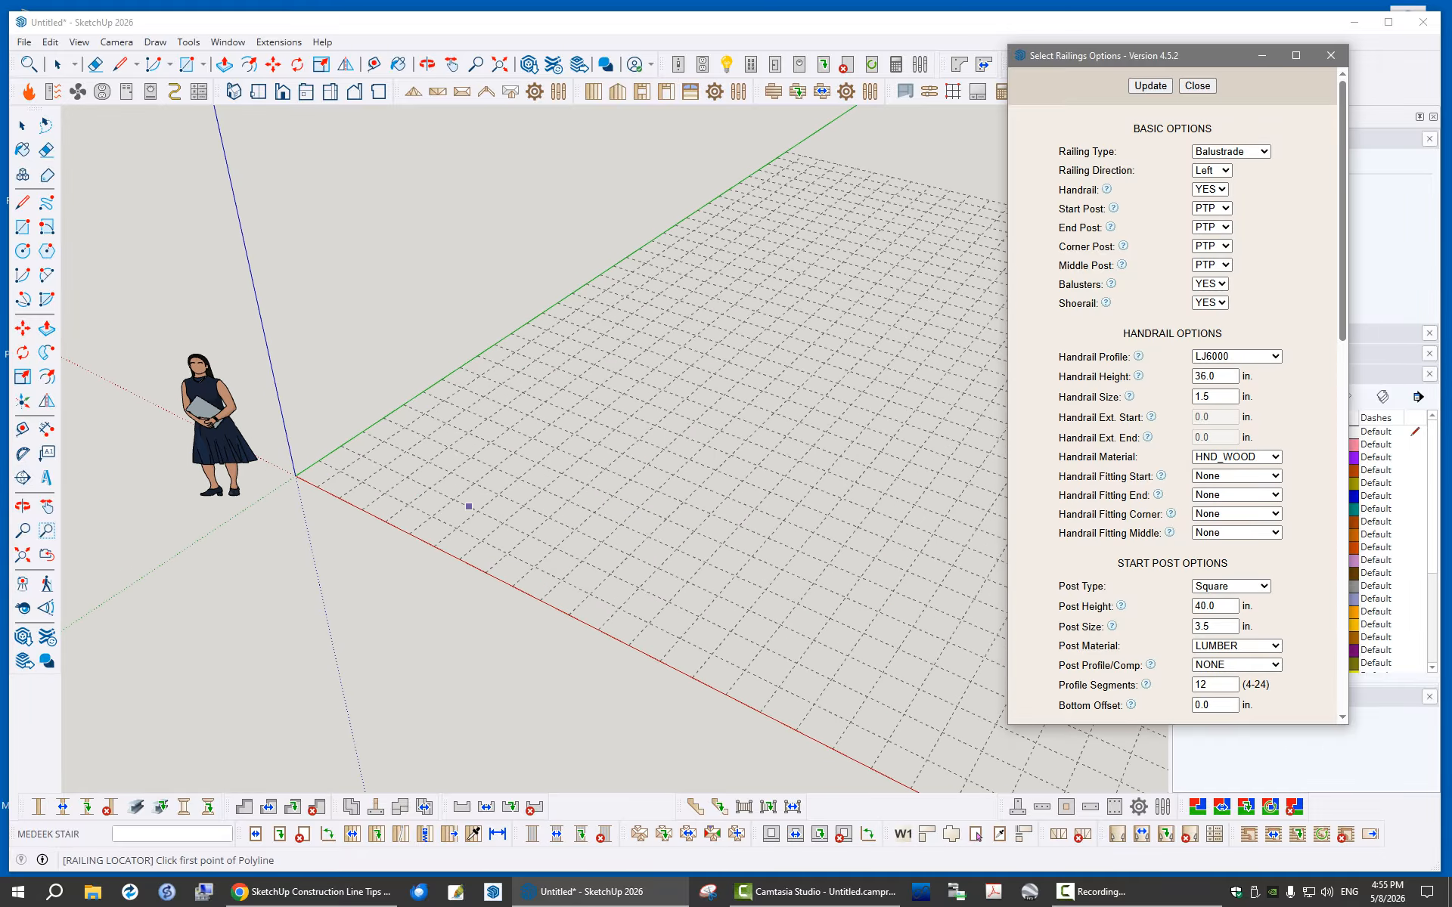
pyautogui.click(428, 487)
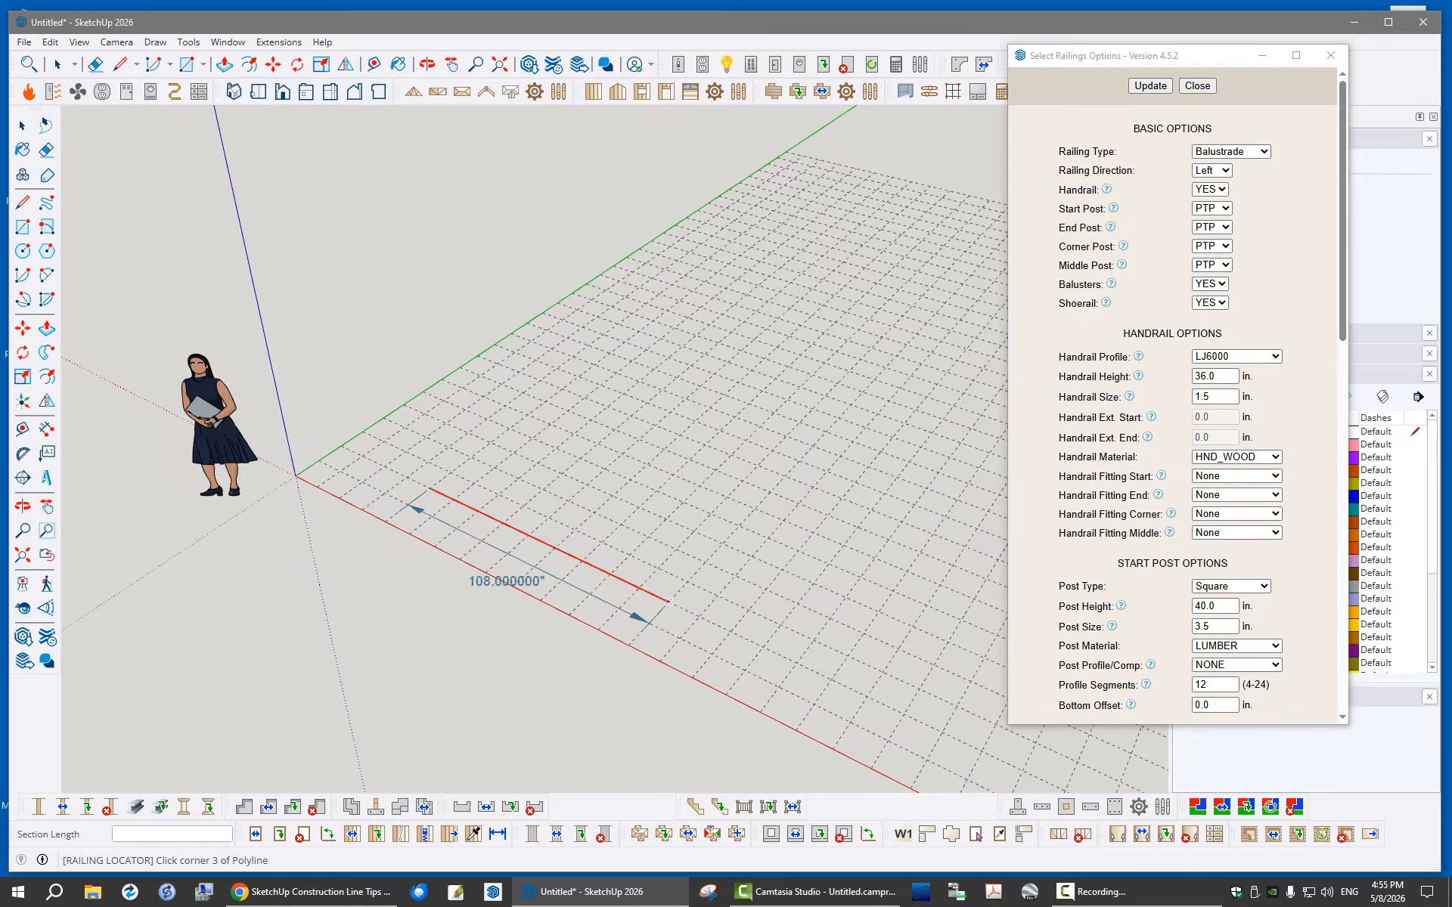
pyautogui.click(668, 602)
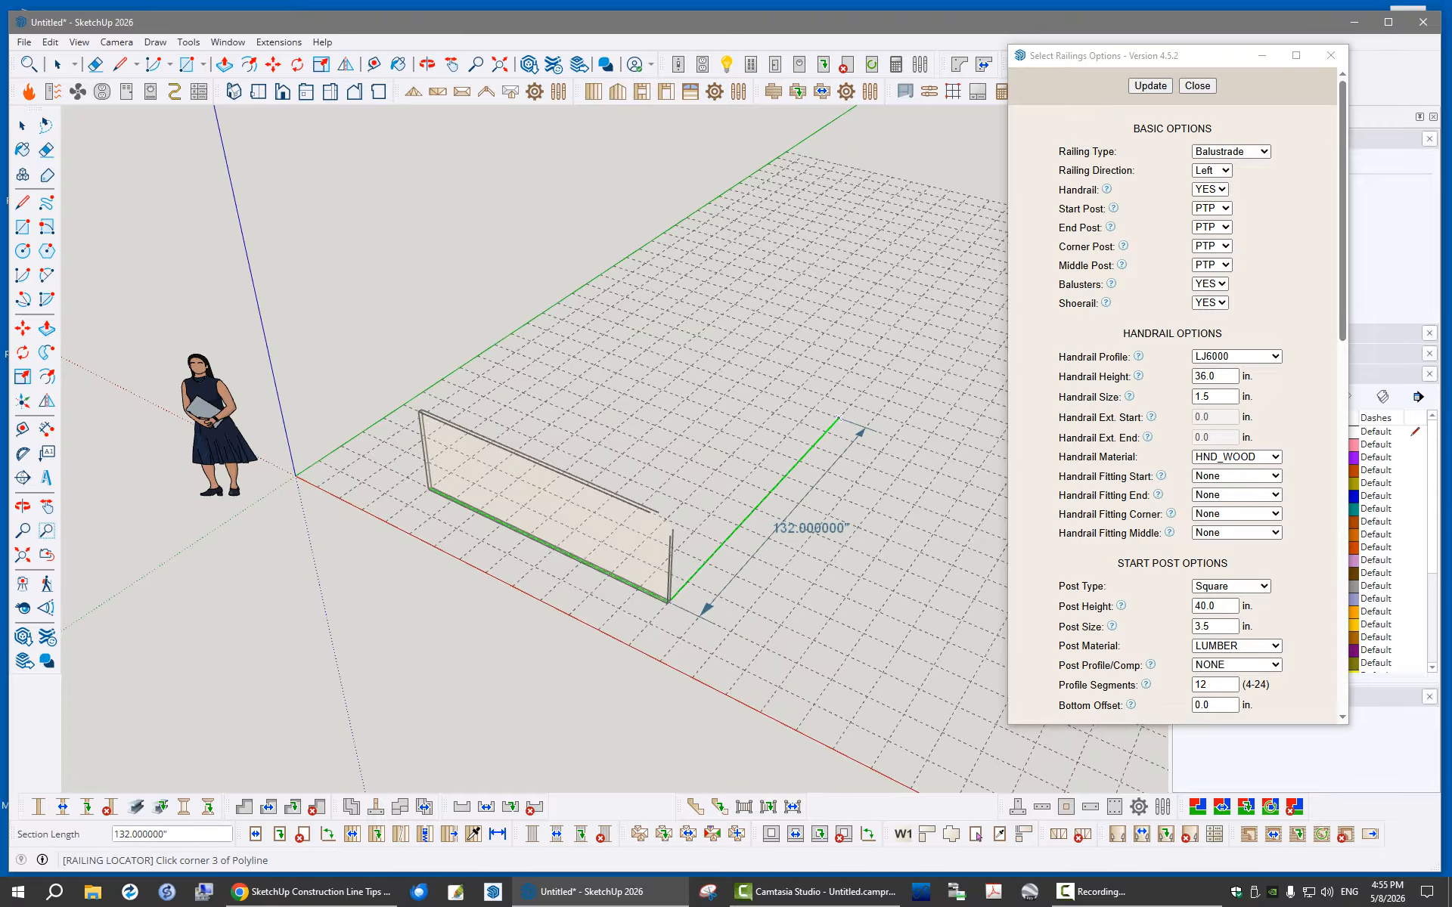
pyautogui.click(850, 414)
pyautogui.scroll(-2, 348, 483)
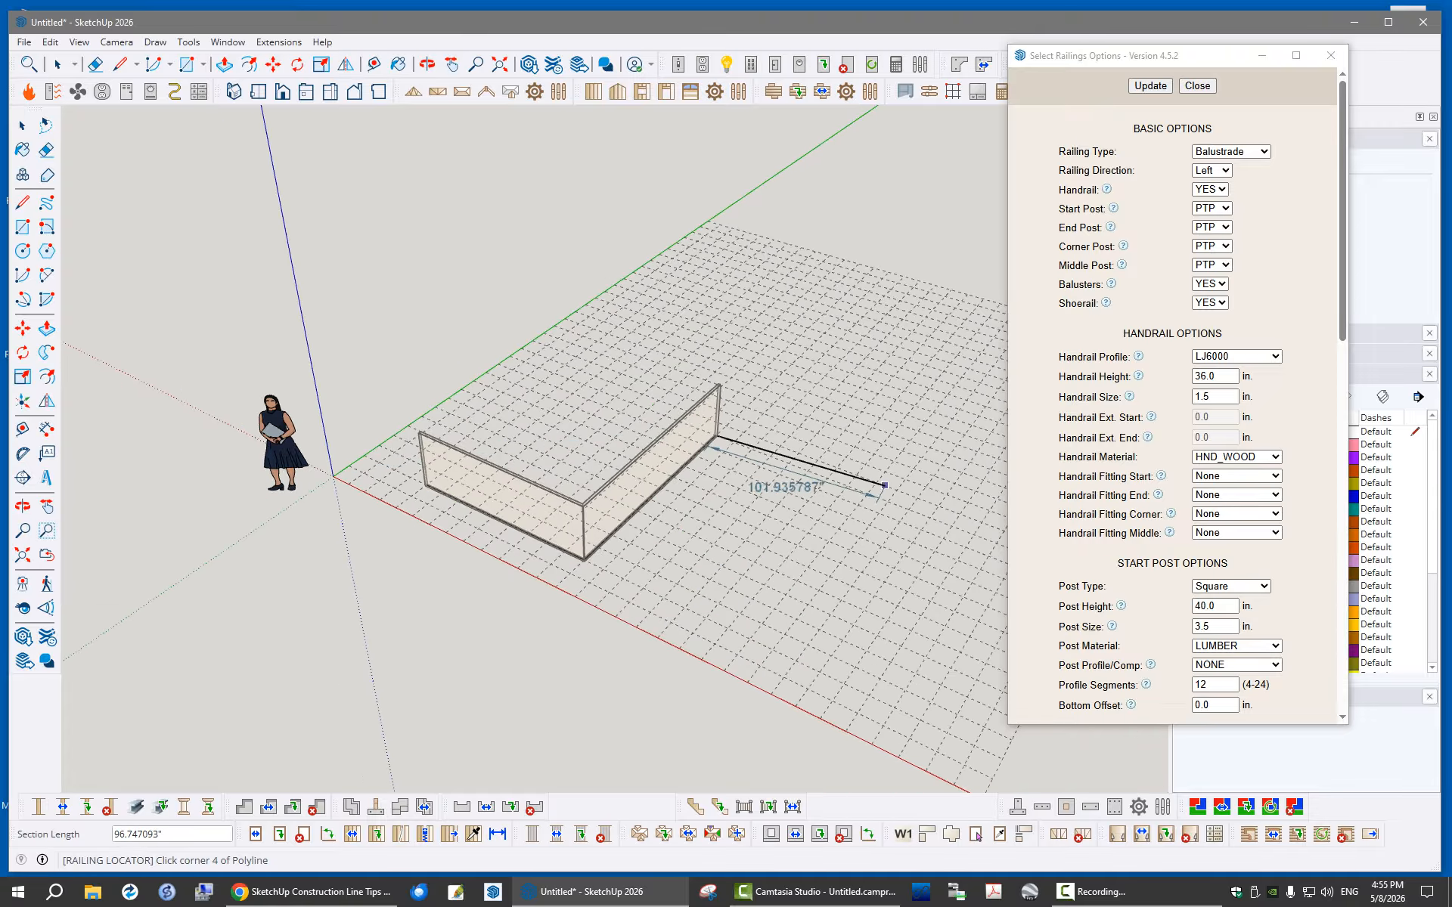
pyautogui.click(869, 493)
pyautogui.scroll(3, 862, 493)
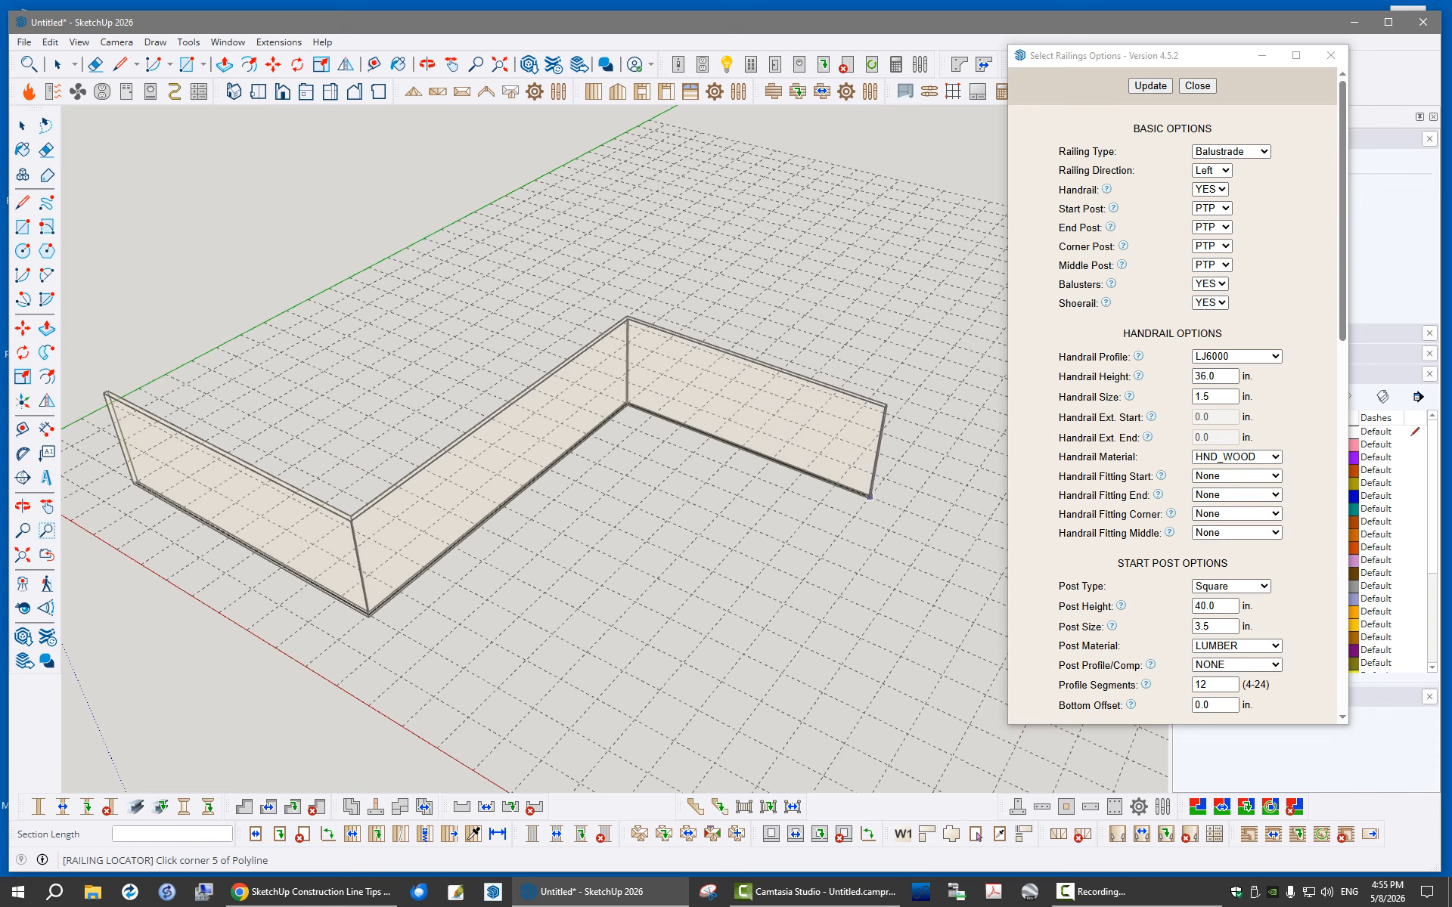
pyautogui.moveTo(869, 496); pyautogui.dragTo(817, 457, button='middle')
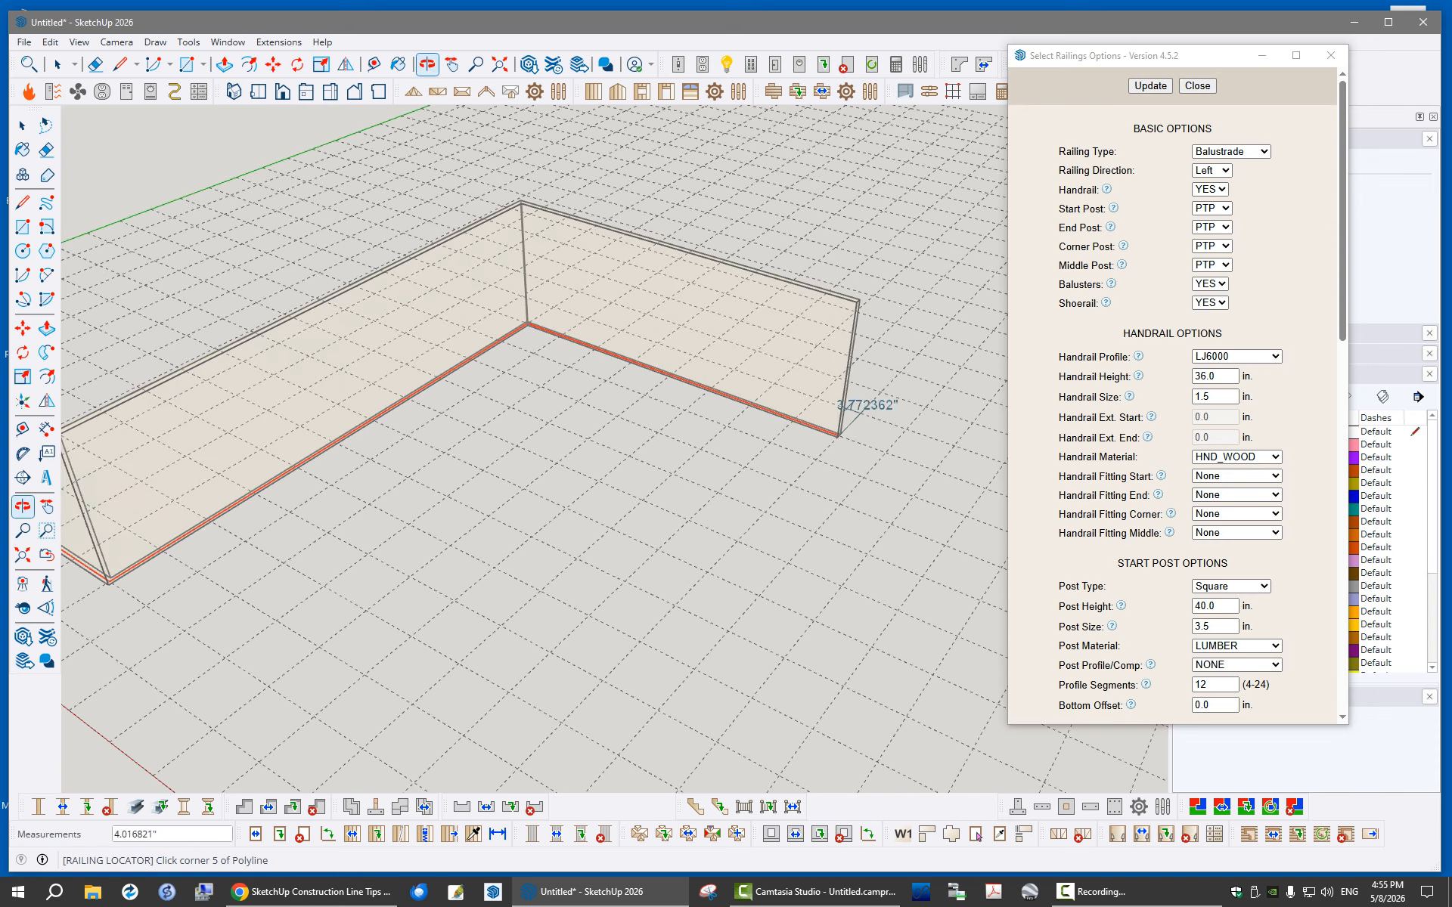
pyautogui.scroll(-4, 809, 452)
pyautogui.scroll(2, 782, 428)
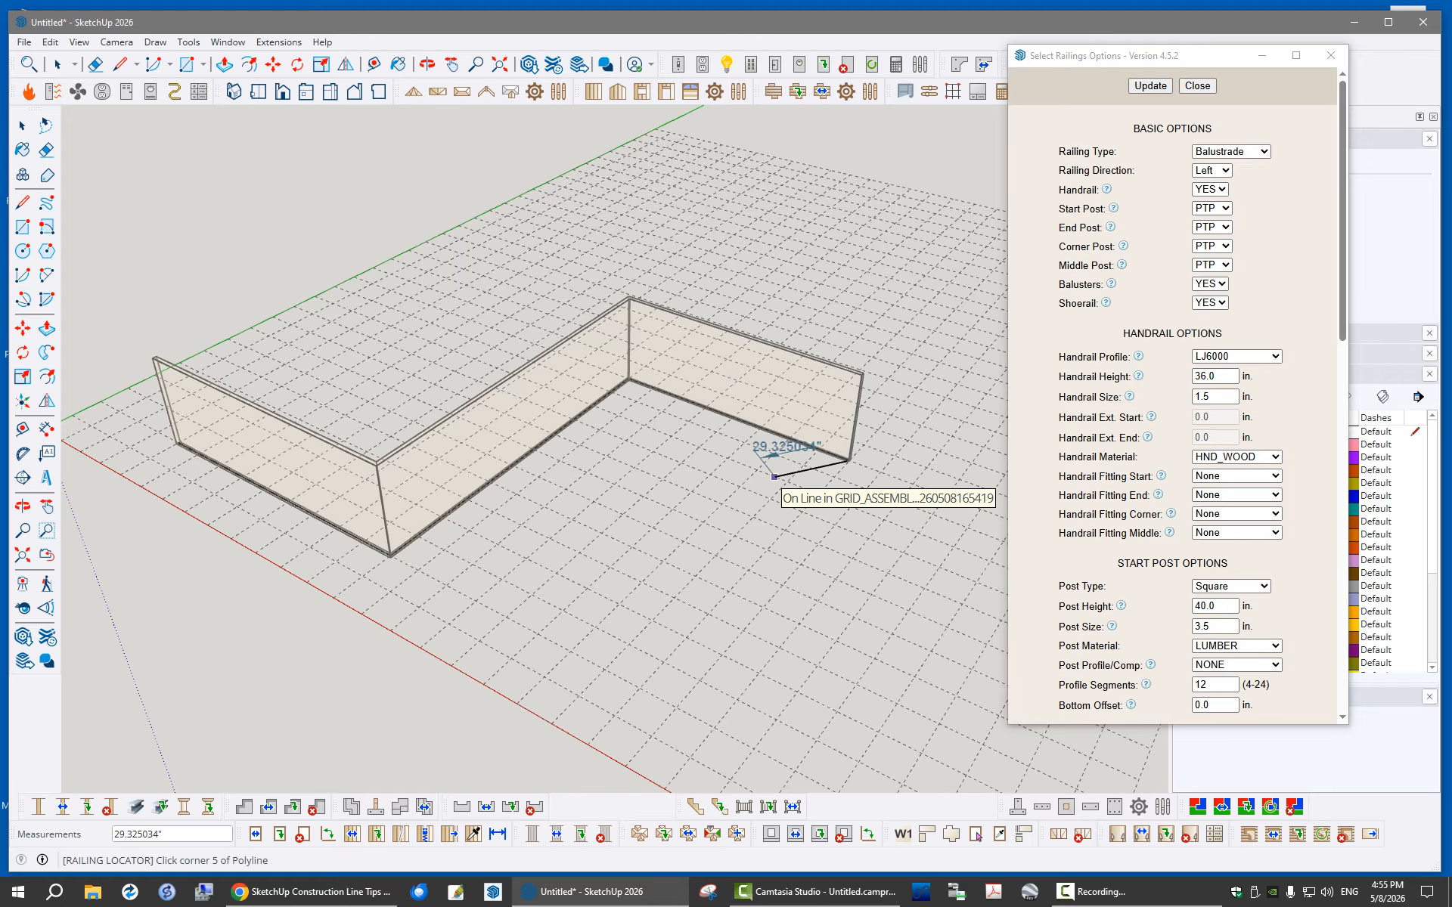
pyautogui.press('Return')
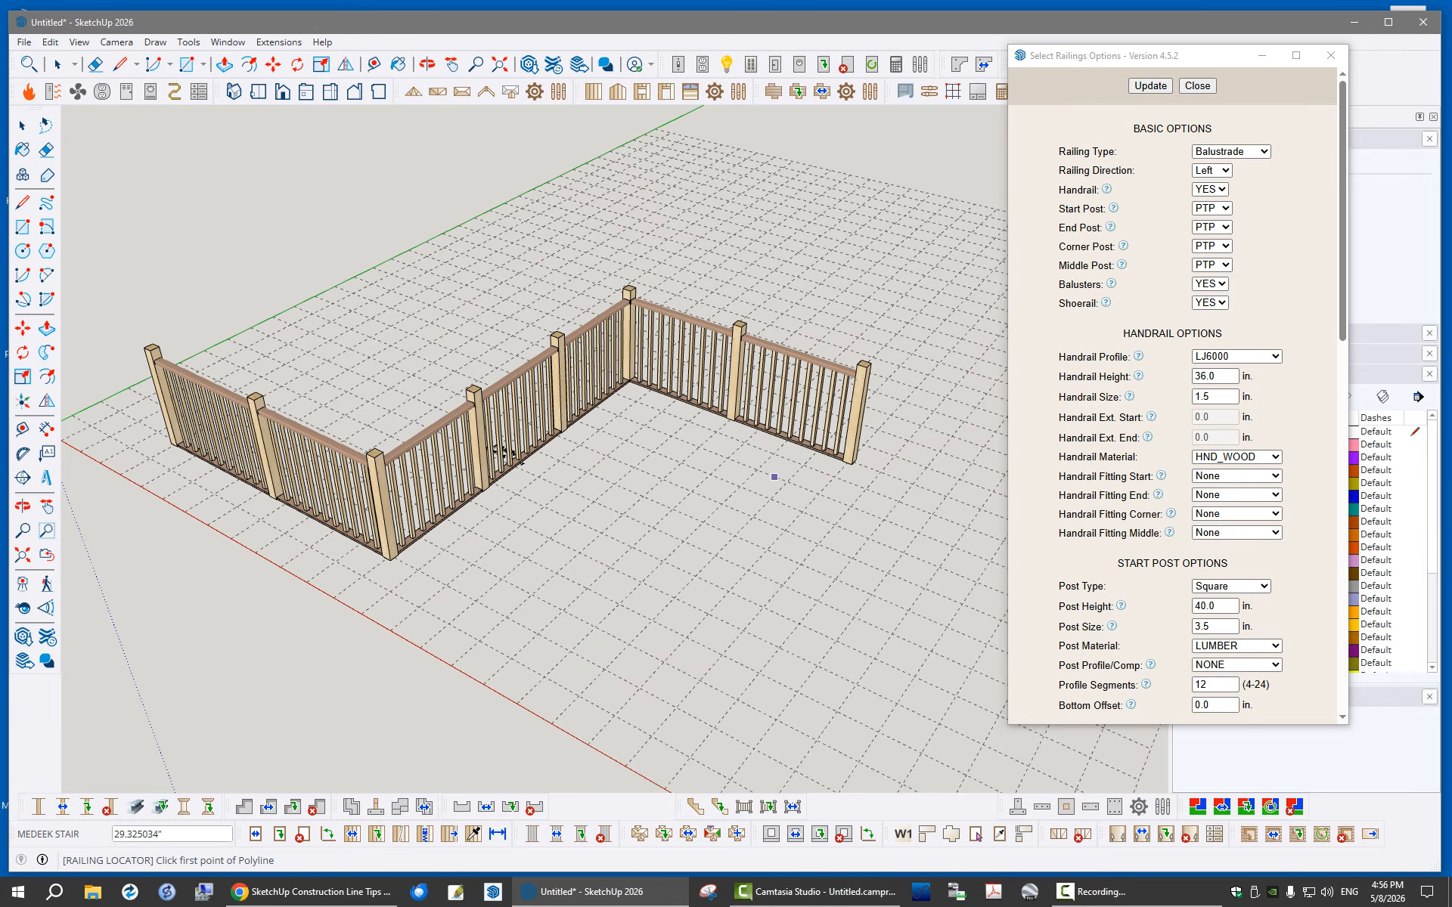
pyautogui.press('space')
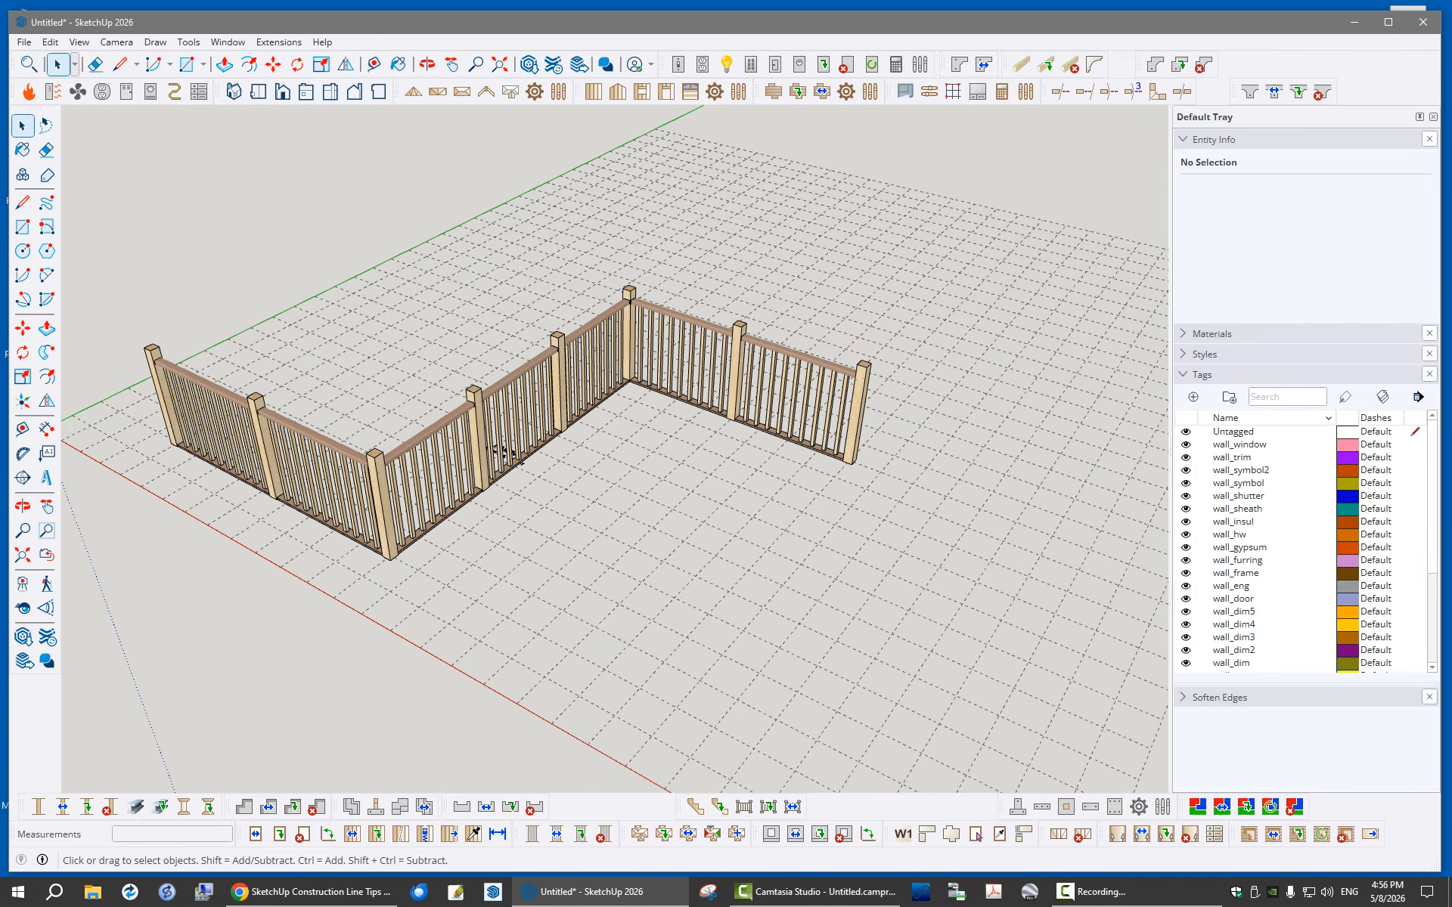
# Open the options of the drawn railing assembly for editing
pyautogui.scroll(5, 355, 443)
pyautogui.moveTo(363, 438); pyautogui.dragTo(696, 454, button='middle')
pyautogui.moveTo(840, 453); pyautogui.dragTo(658, 450, button='middle')
pyautogui.scroll(-3, 660, 450)
pyautogui.scroll(2, 680, 497)
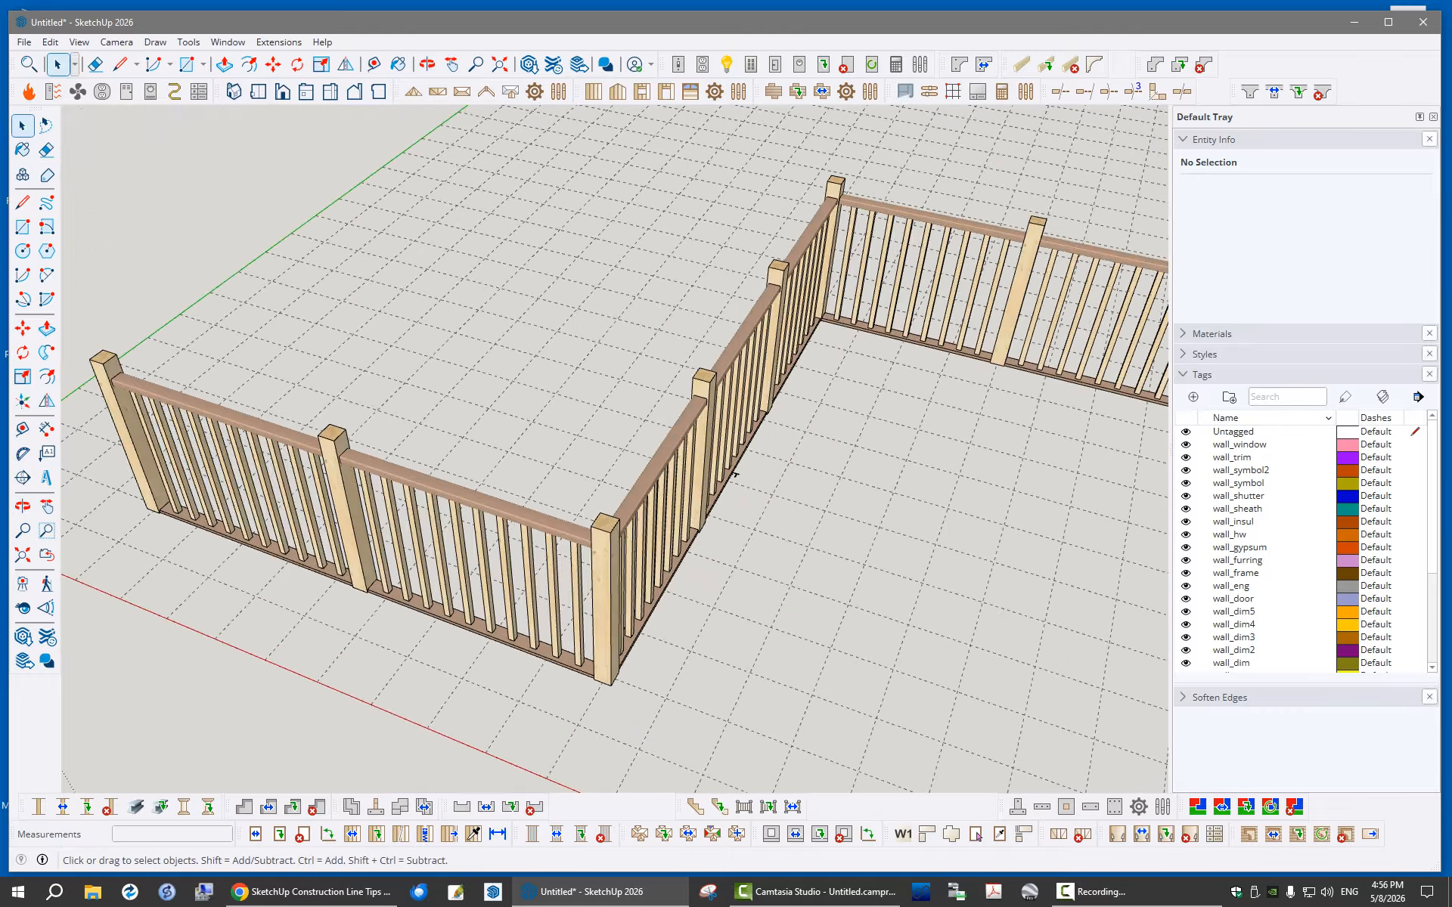
pyautogui.rightClick(549, 520)
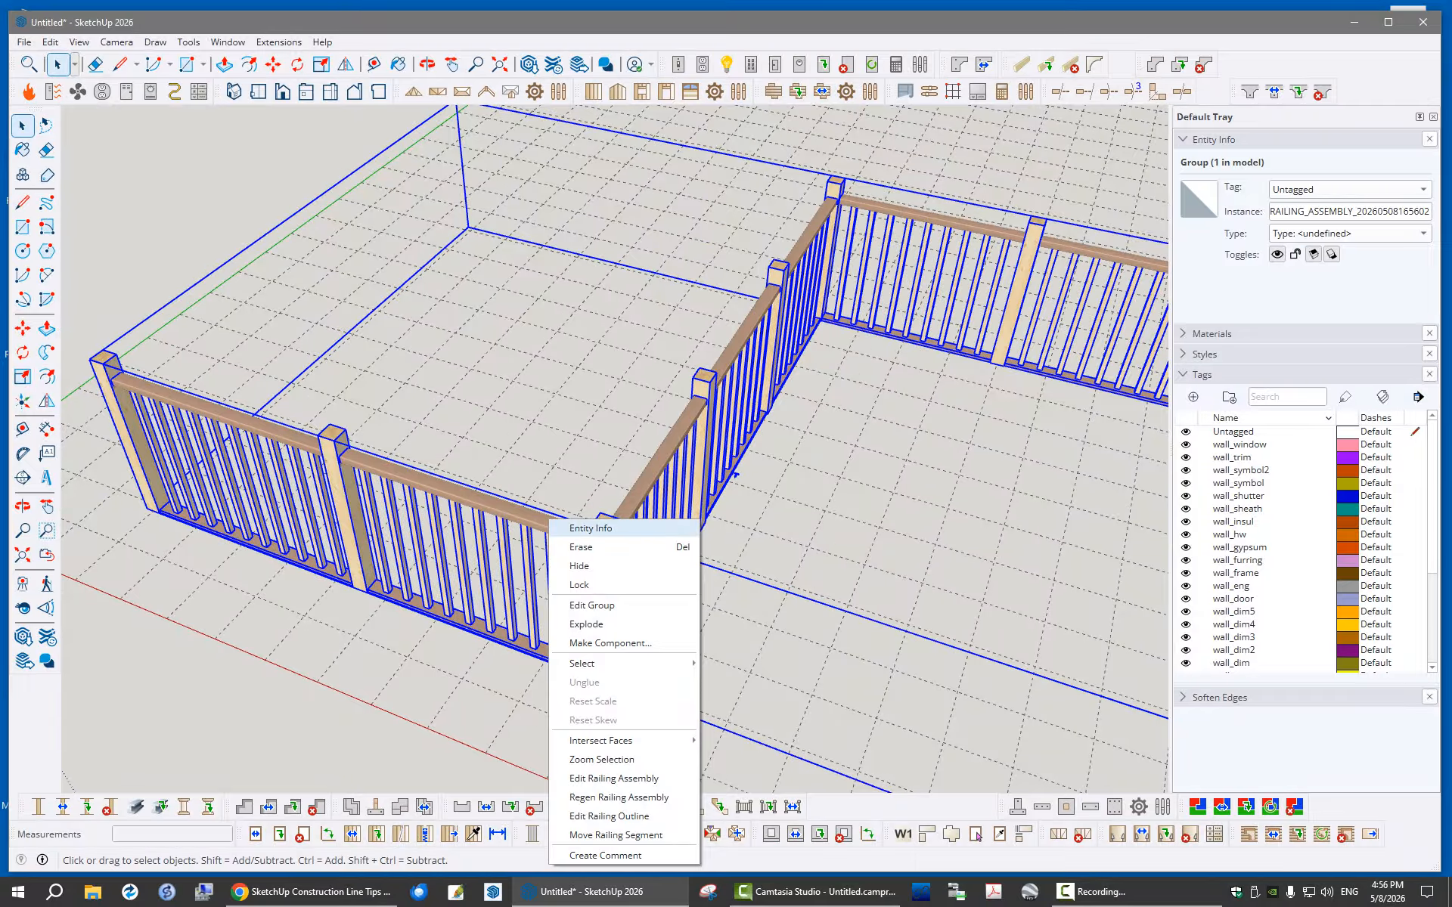
pyautogui.rightClick(518, 507)
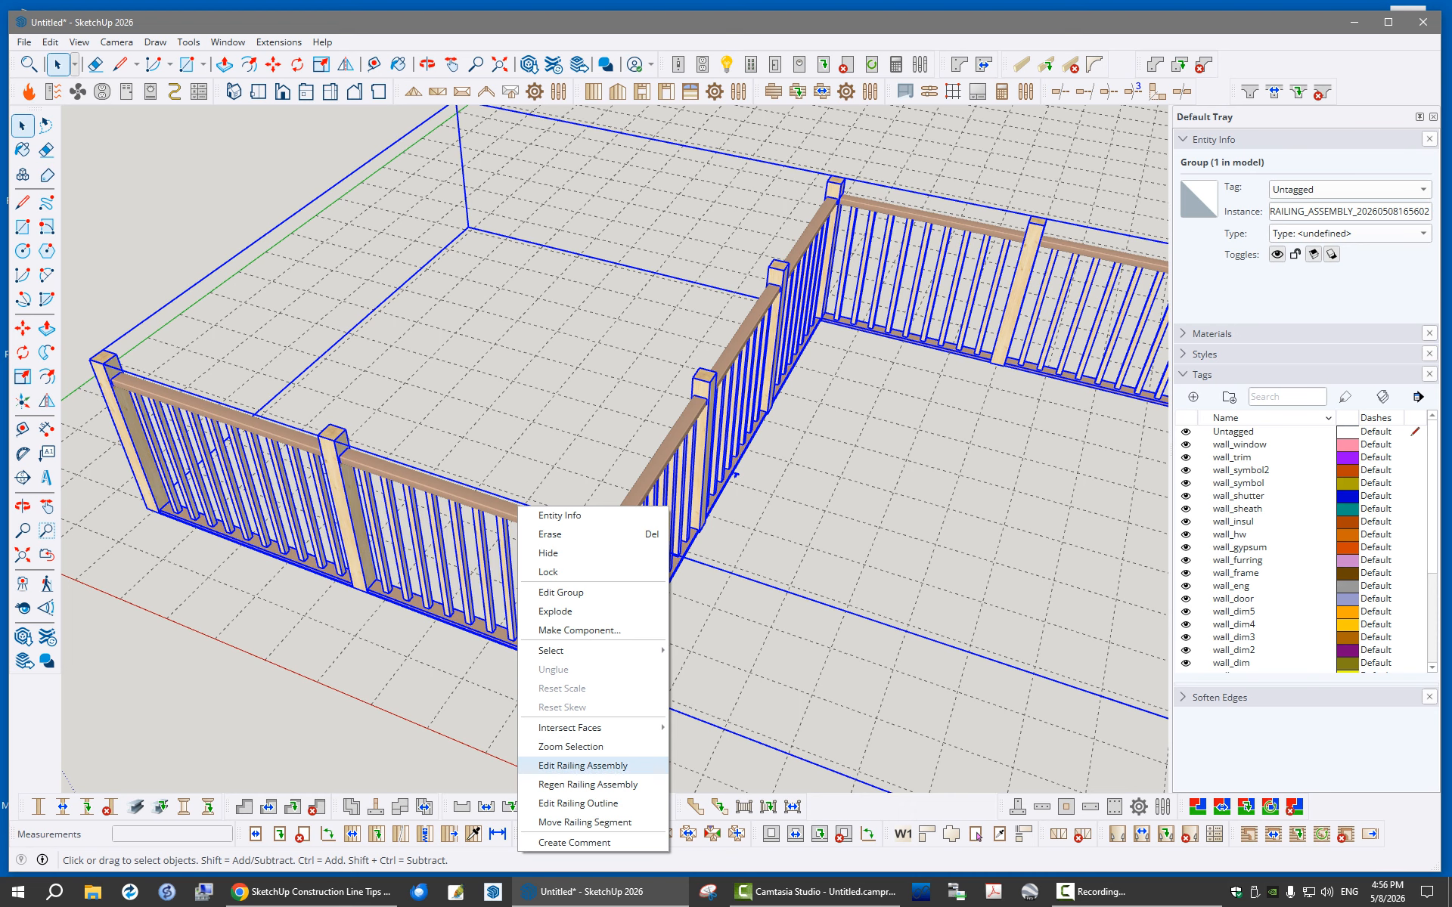
pyautogui.click(583, 765)
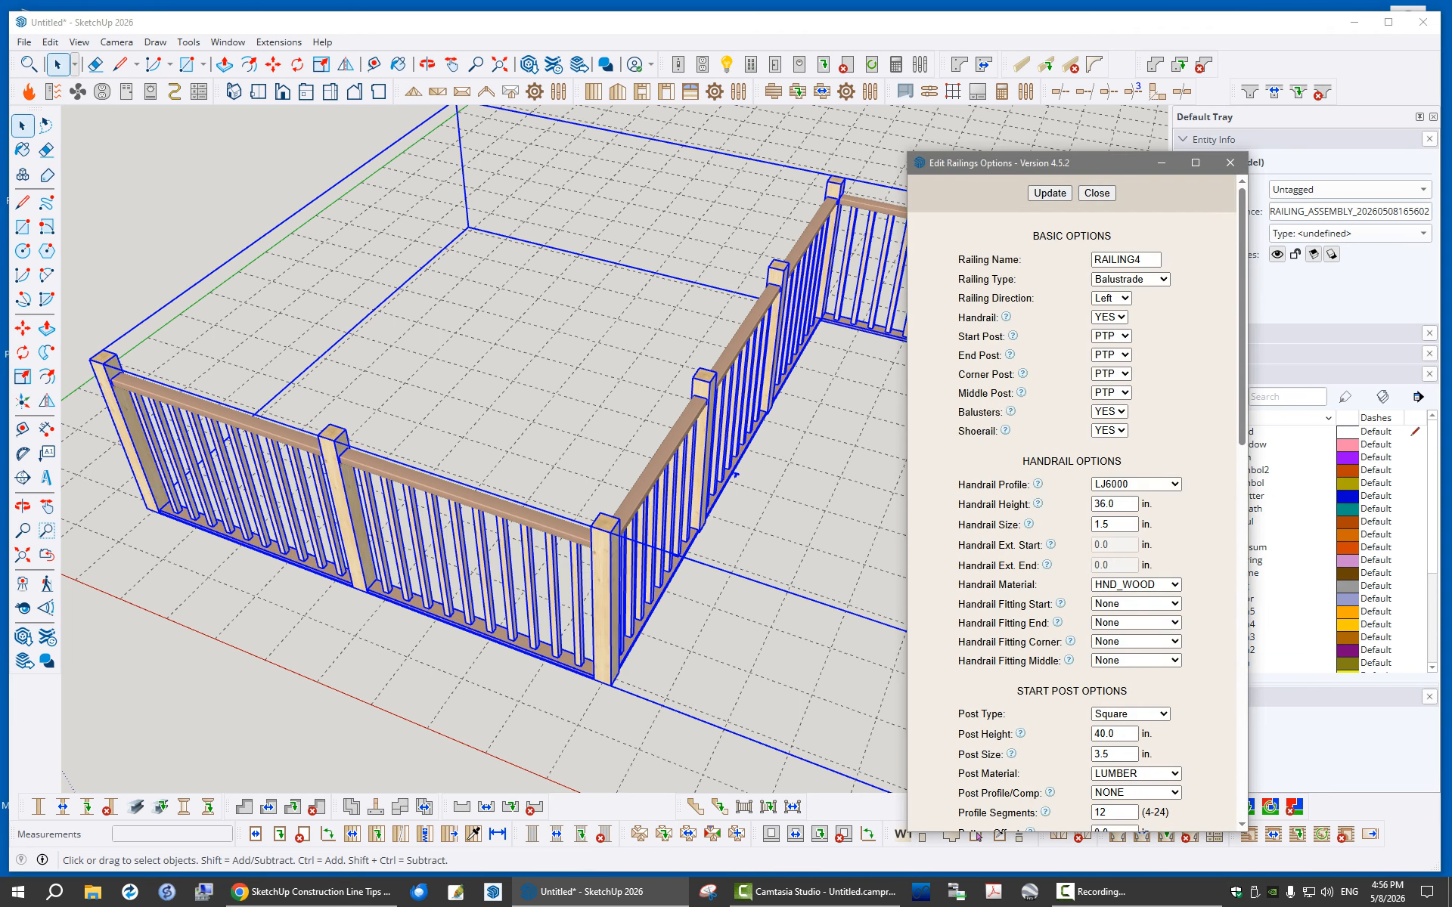
pyautogui.moveTo(1120, 168); pyautogui.dragTo(1223, 70)
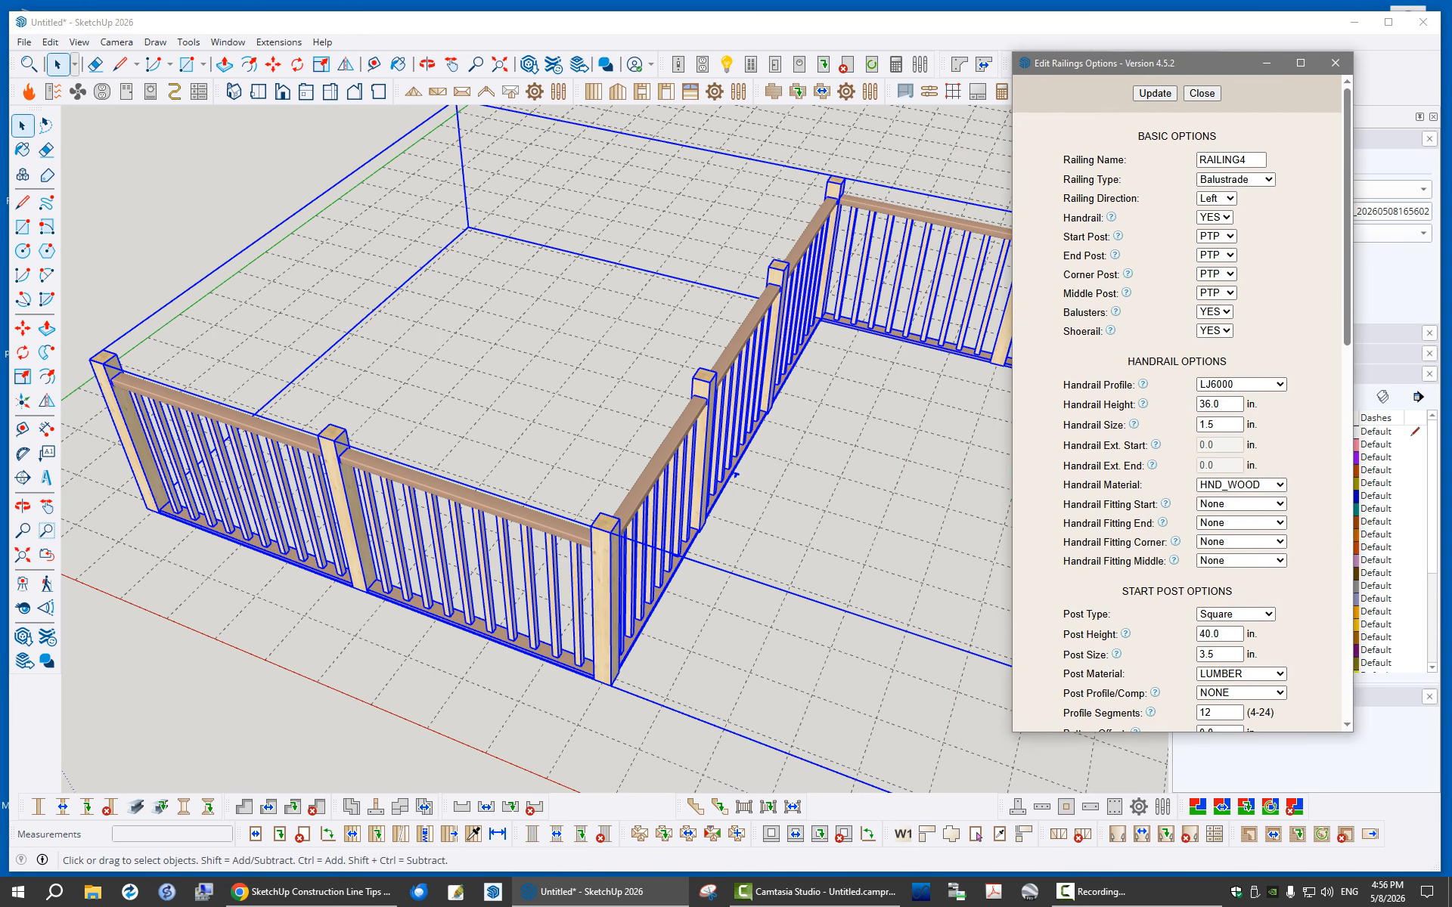
# Review the railing's post options and remove the intermediate posts by setting Middle Post to None
pyautogui.click(734, 475)
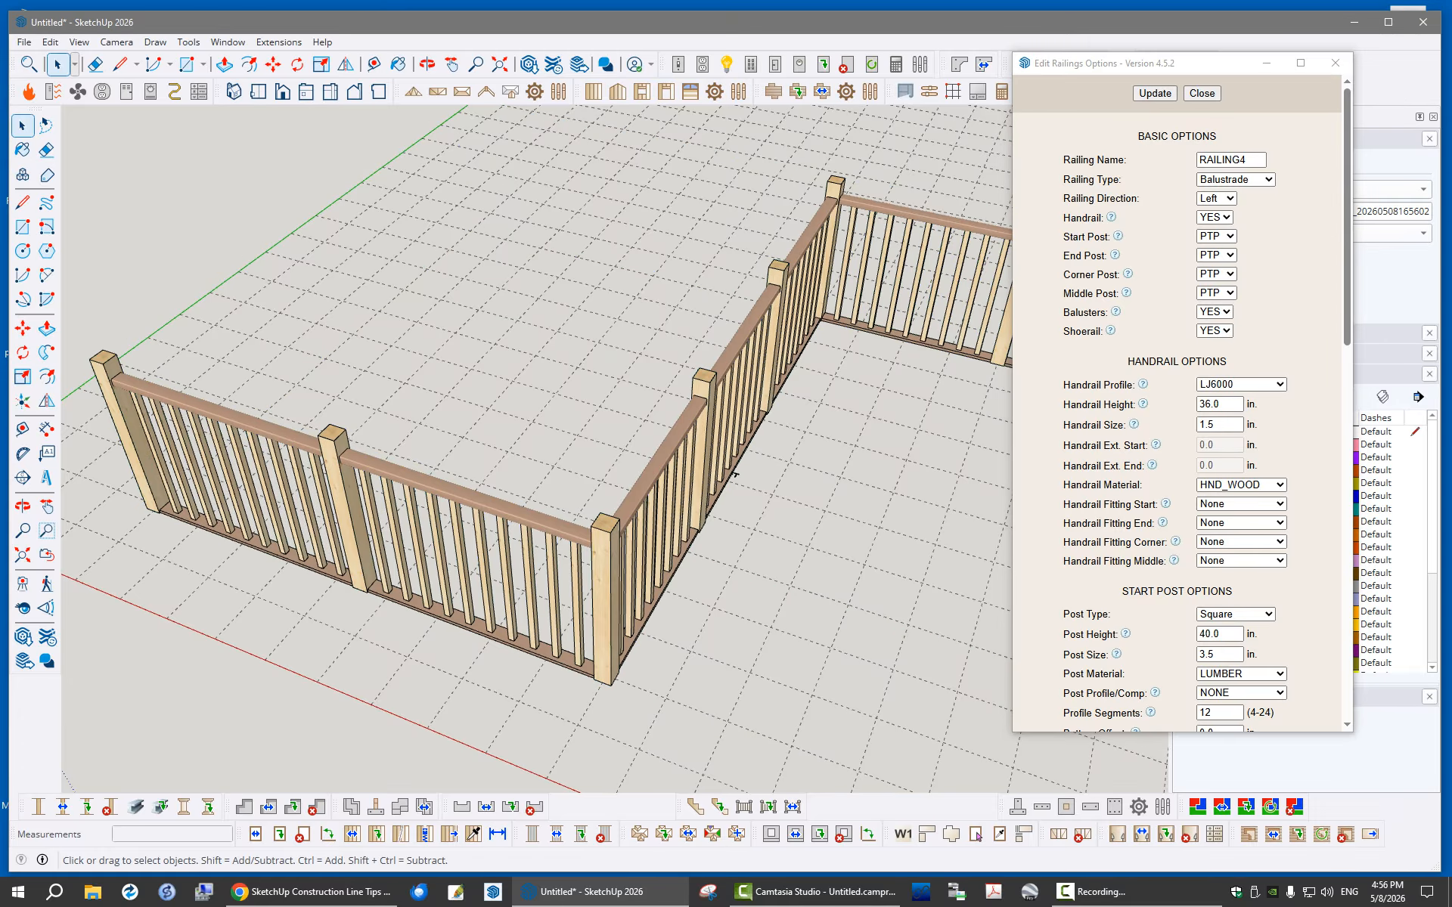
pyautogui.scroll(-3, 617, 467)
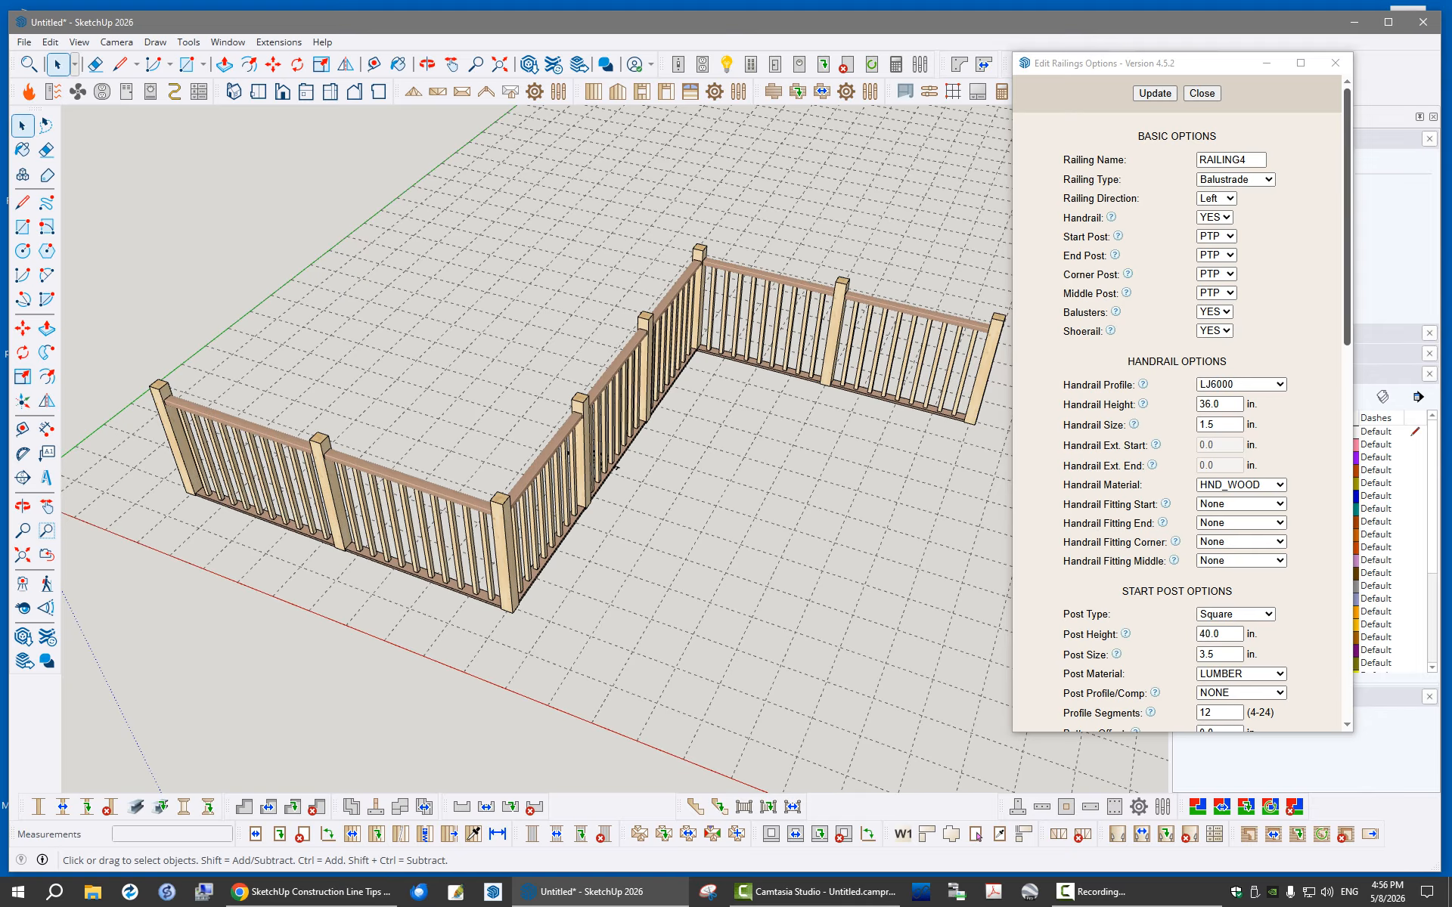
pyautogui.moveTo(1347, 219); pyautogui.dragTo(1347, 373)
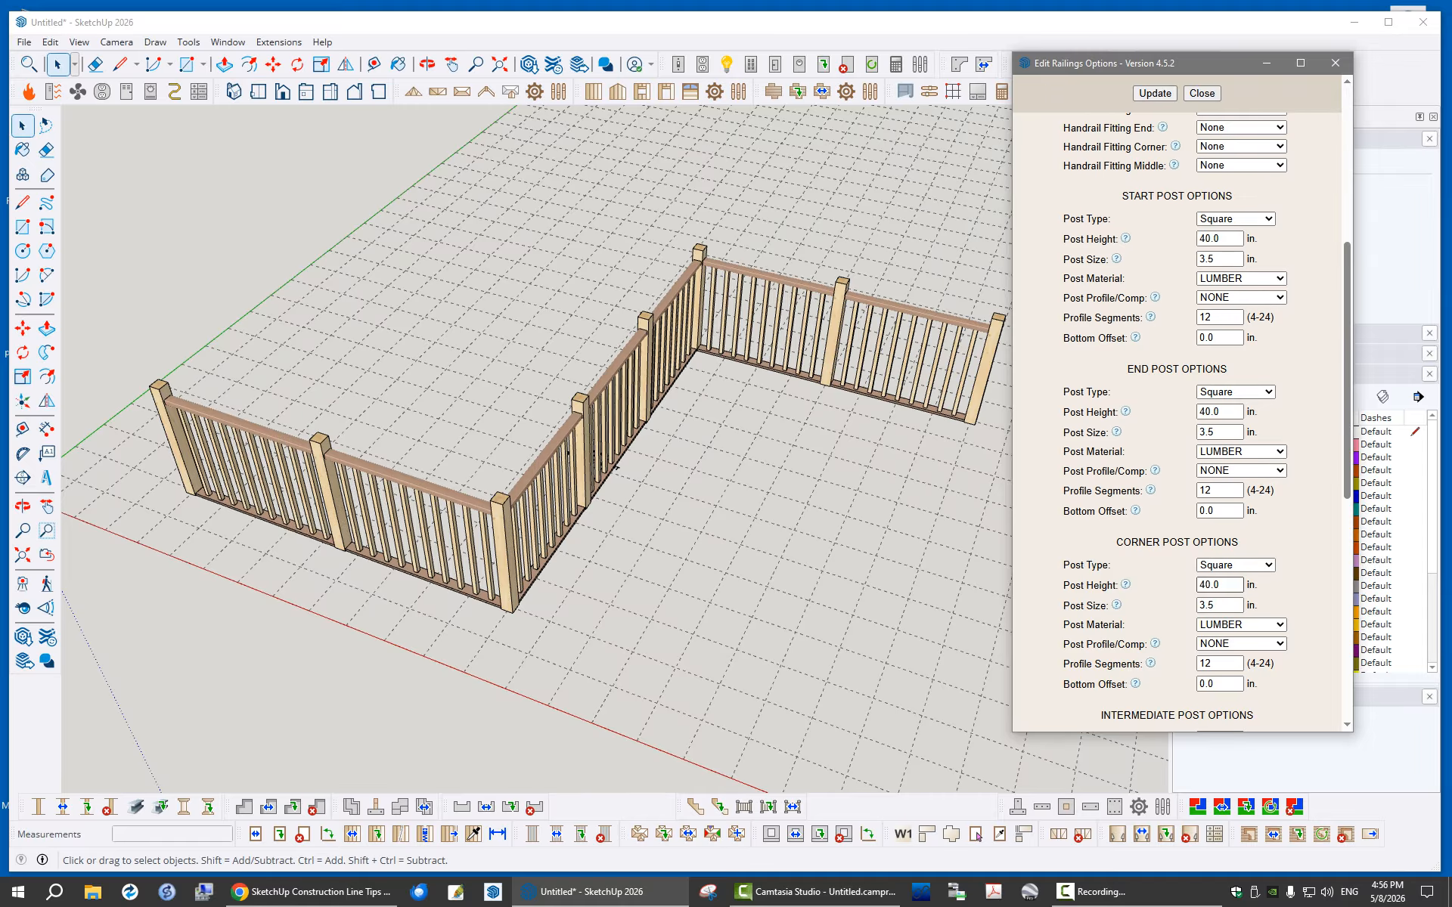
pyautogui.scroll(-2, 1233, 587)
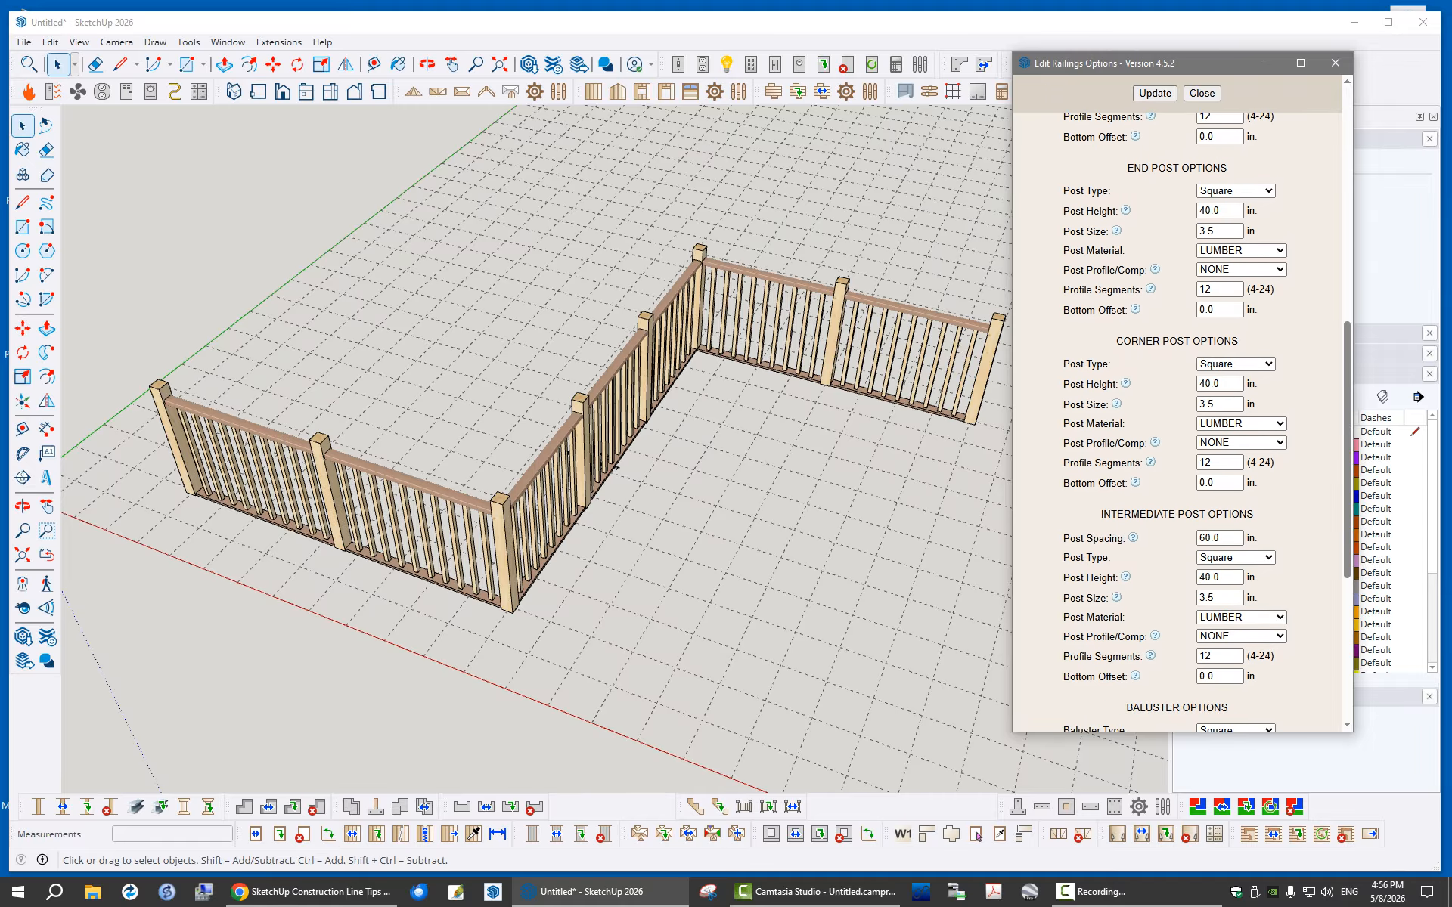
pyautogui.scroll(-4, 617, 466)
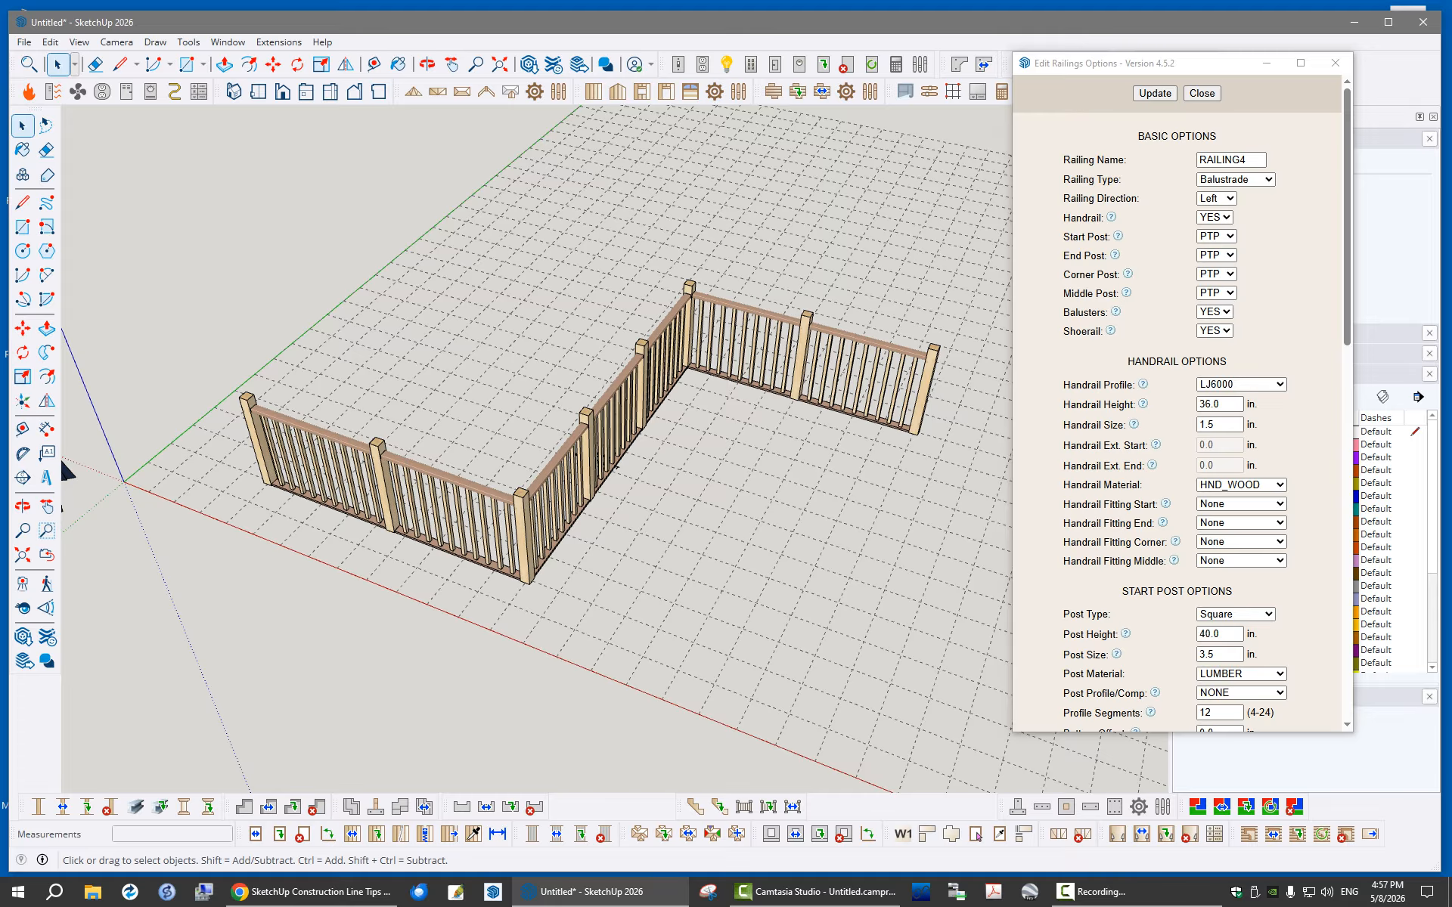
pyautogui.click(1216, 293)
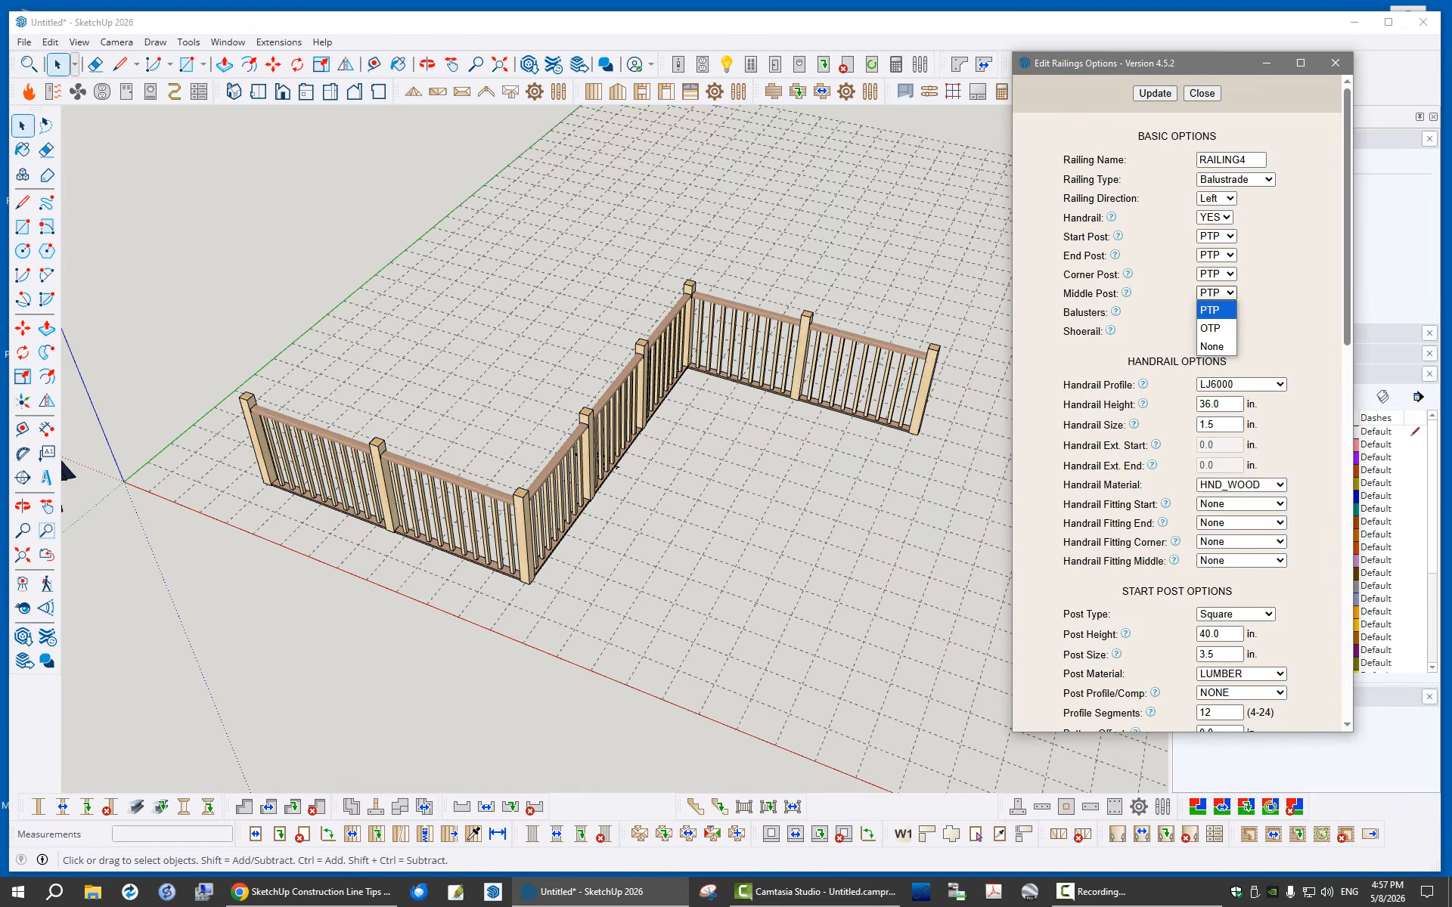
pyautogui.press('Down')
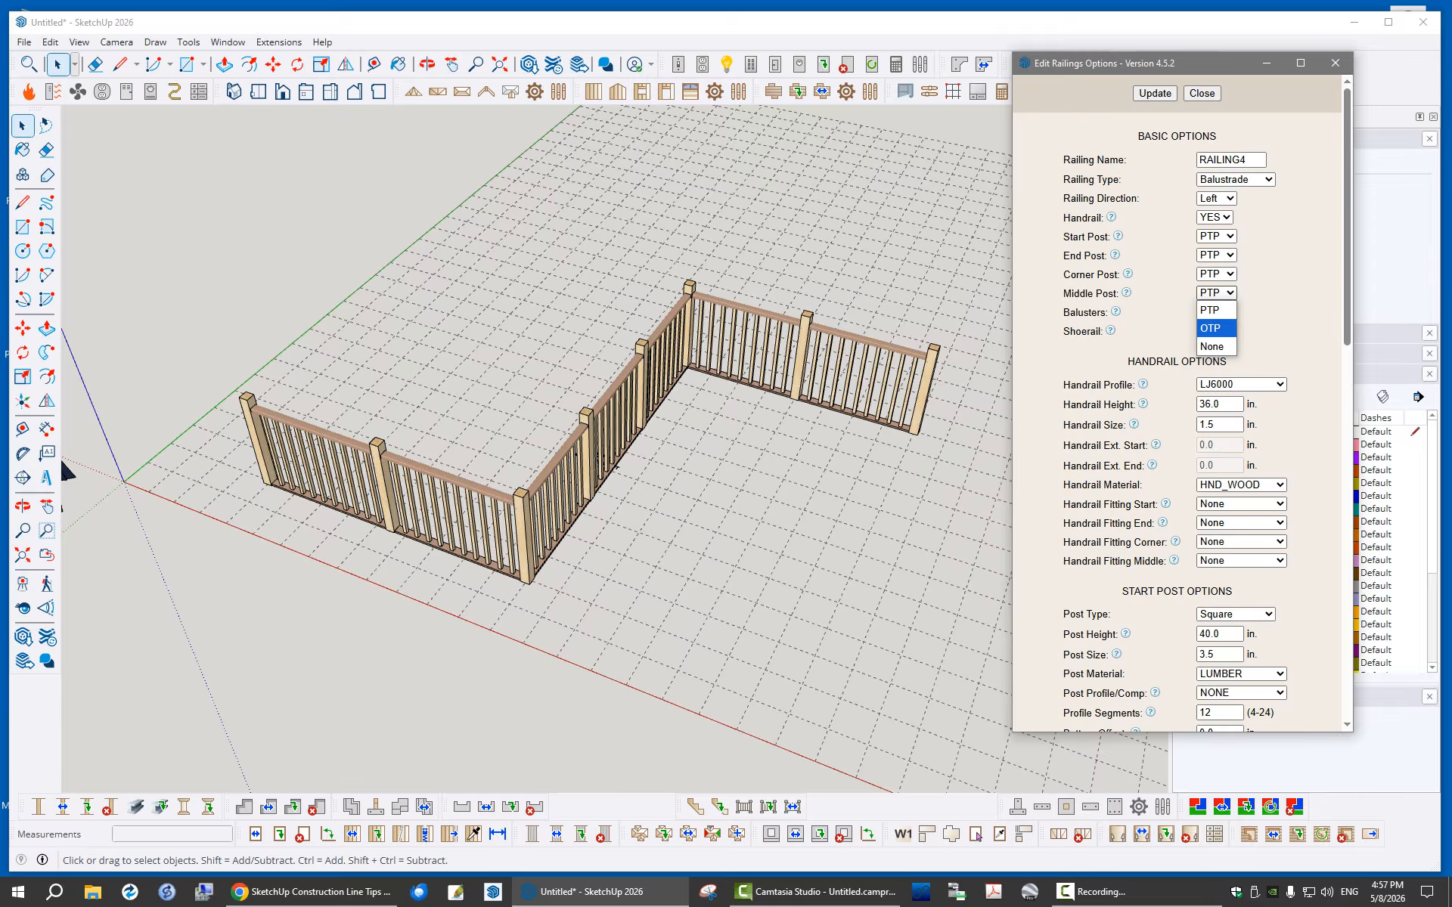
pyautogui.press('Down')
pyautogui.press('Return')
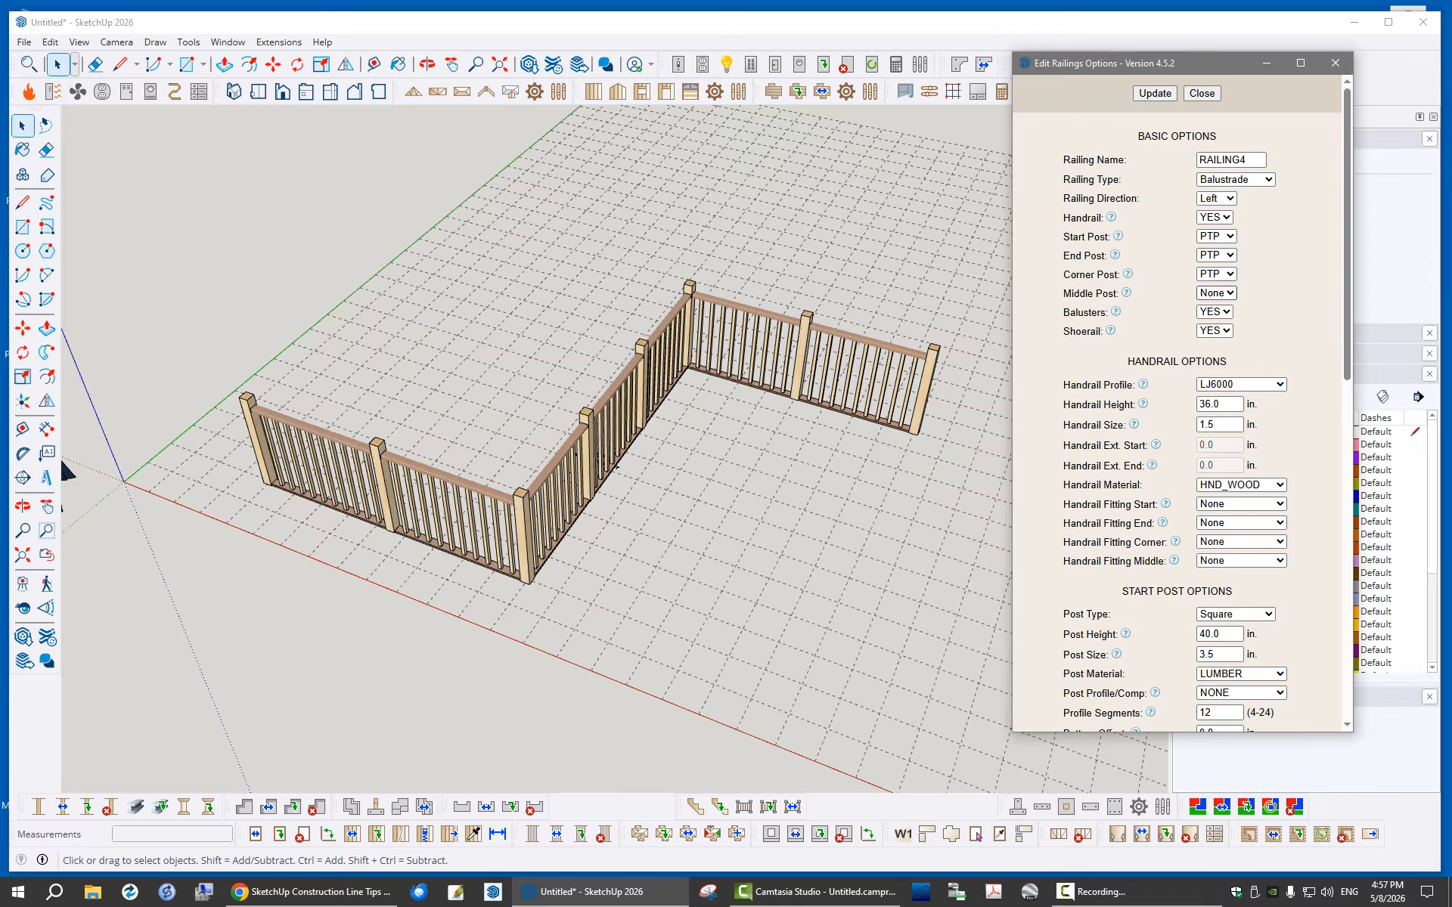
pyautogui.press('Return')
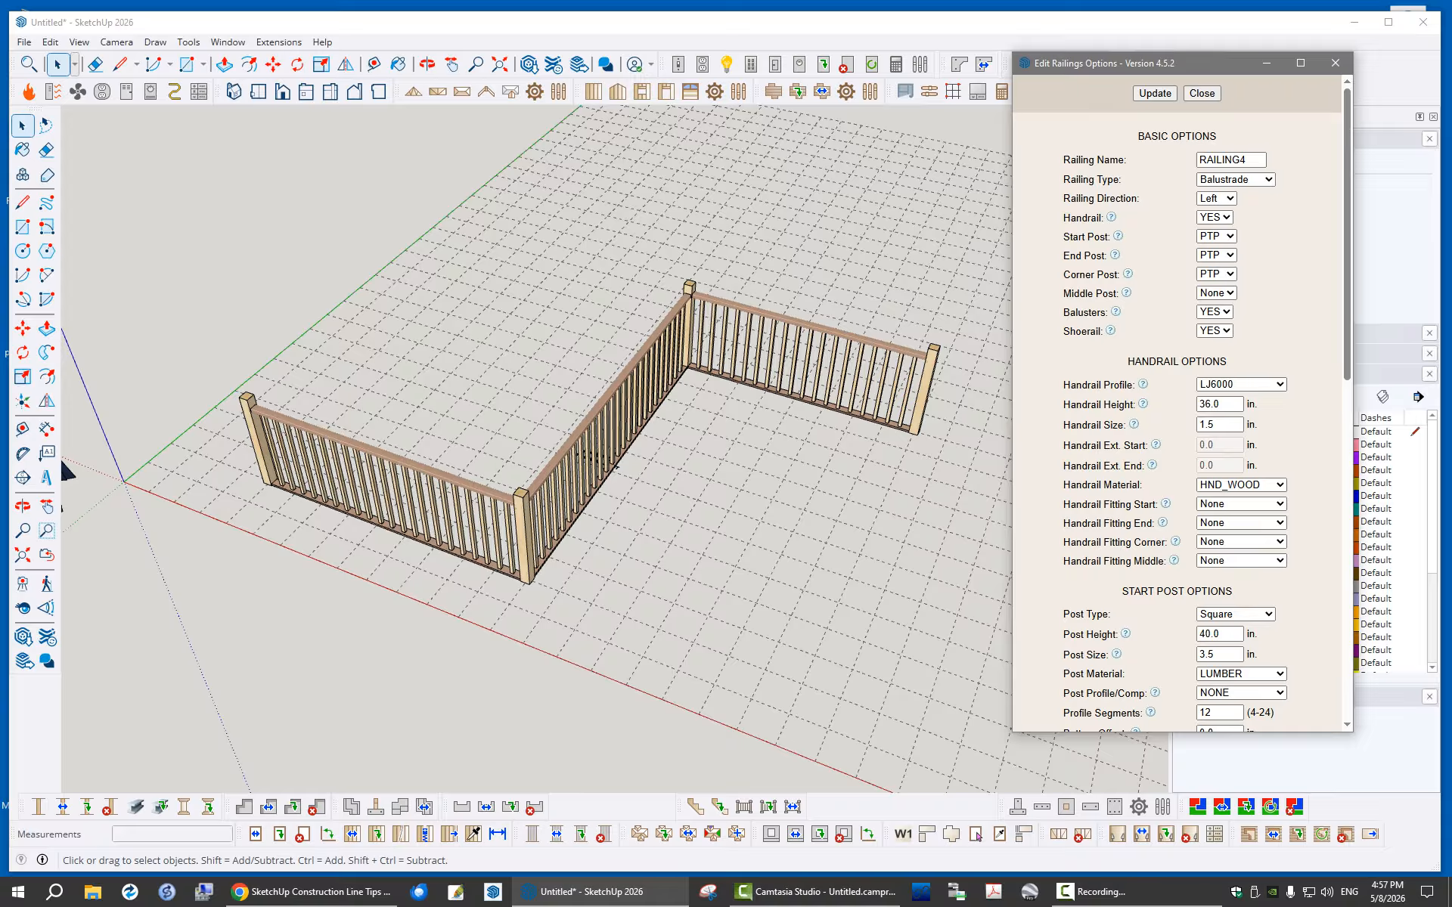
# Remove the railing's start post by setting Start Post to None
pyautogui.click(1217, 237)
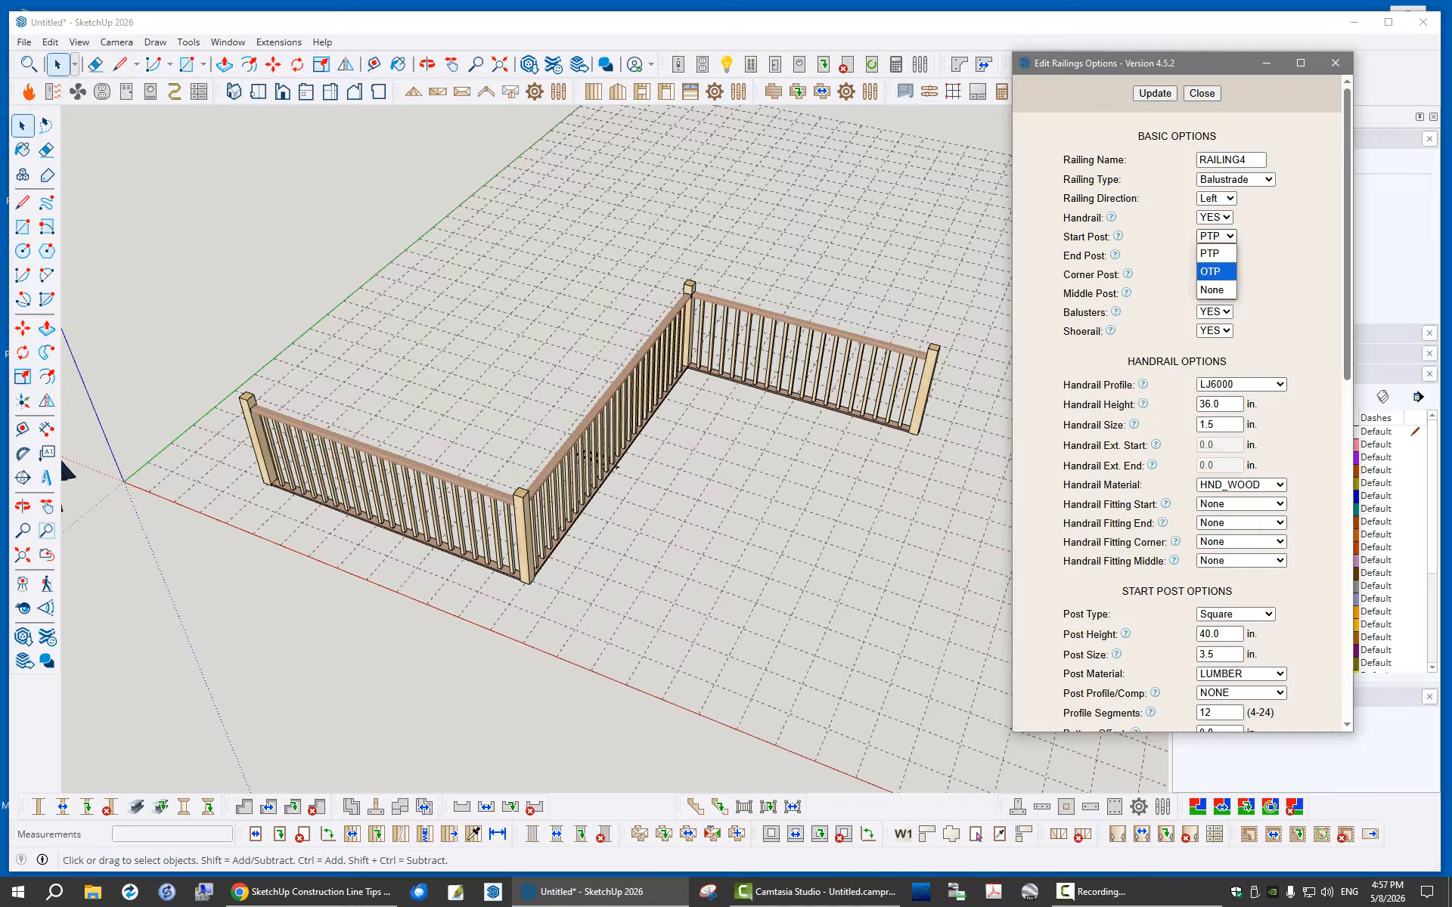
pyautogui.press('Return')
pyautogui.press('Return')
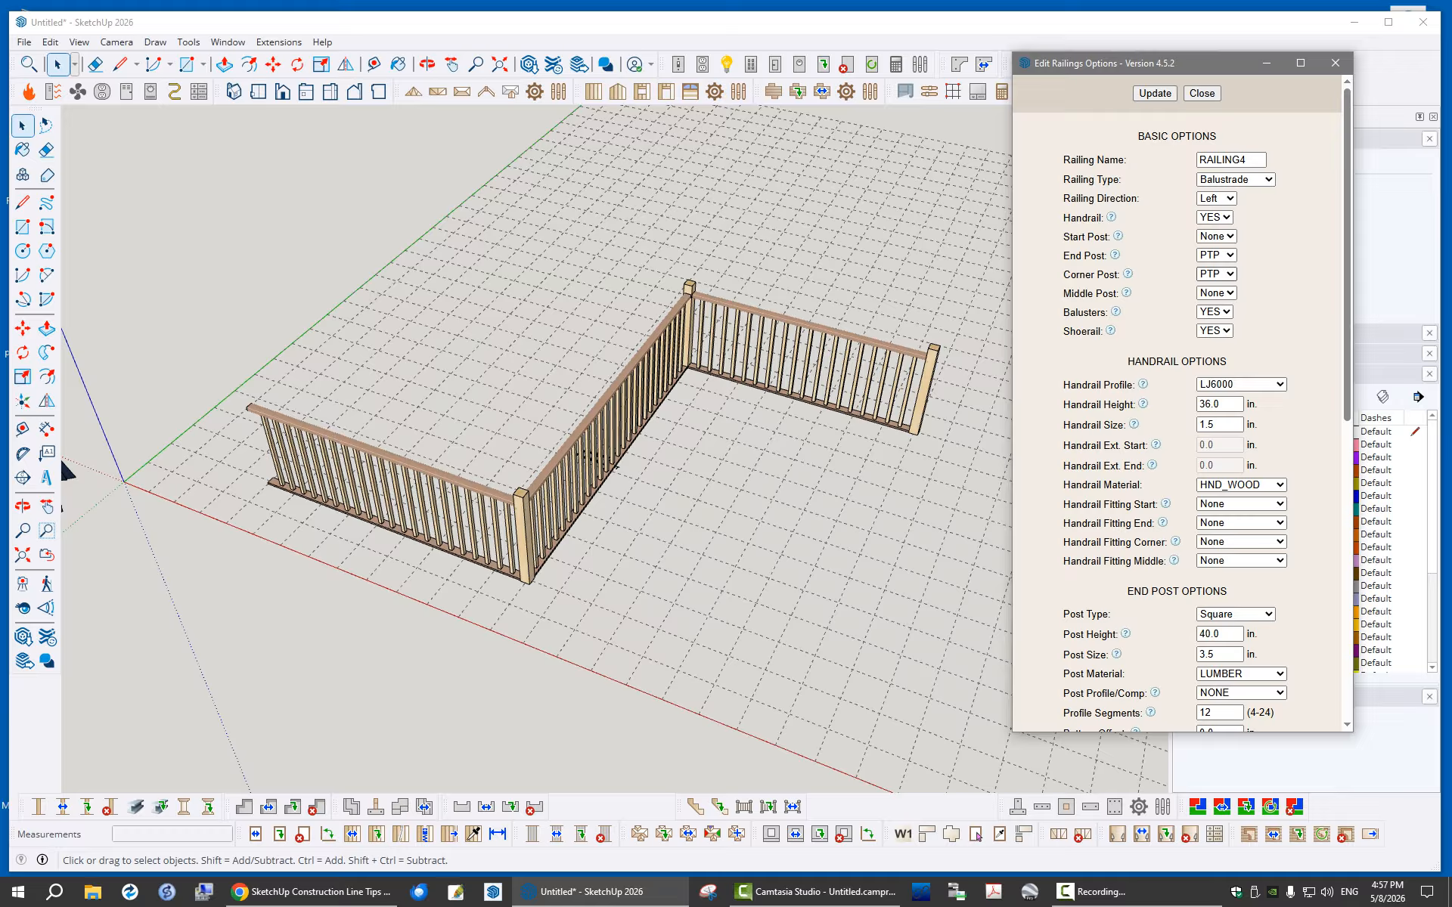
# Remove the railing's end post by setting End Post to None
pyautogui.click(1216, 255)
pyautogui.press('Down')
pyautogui.press('Down')
pyautogui.press('Return')
pyautogui.press('Return')
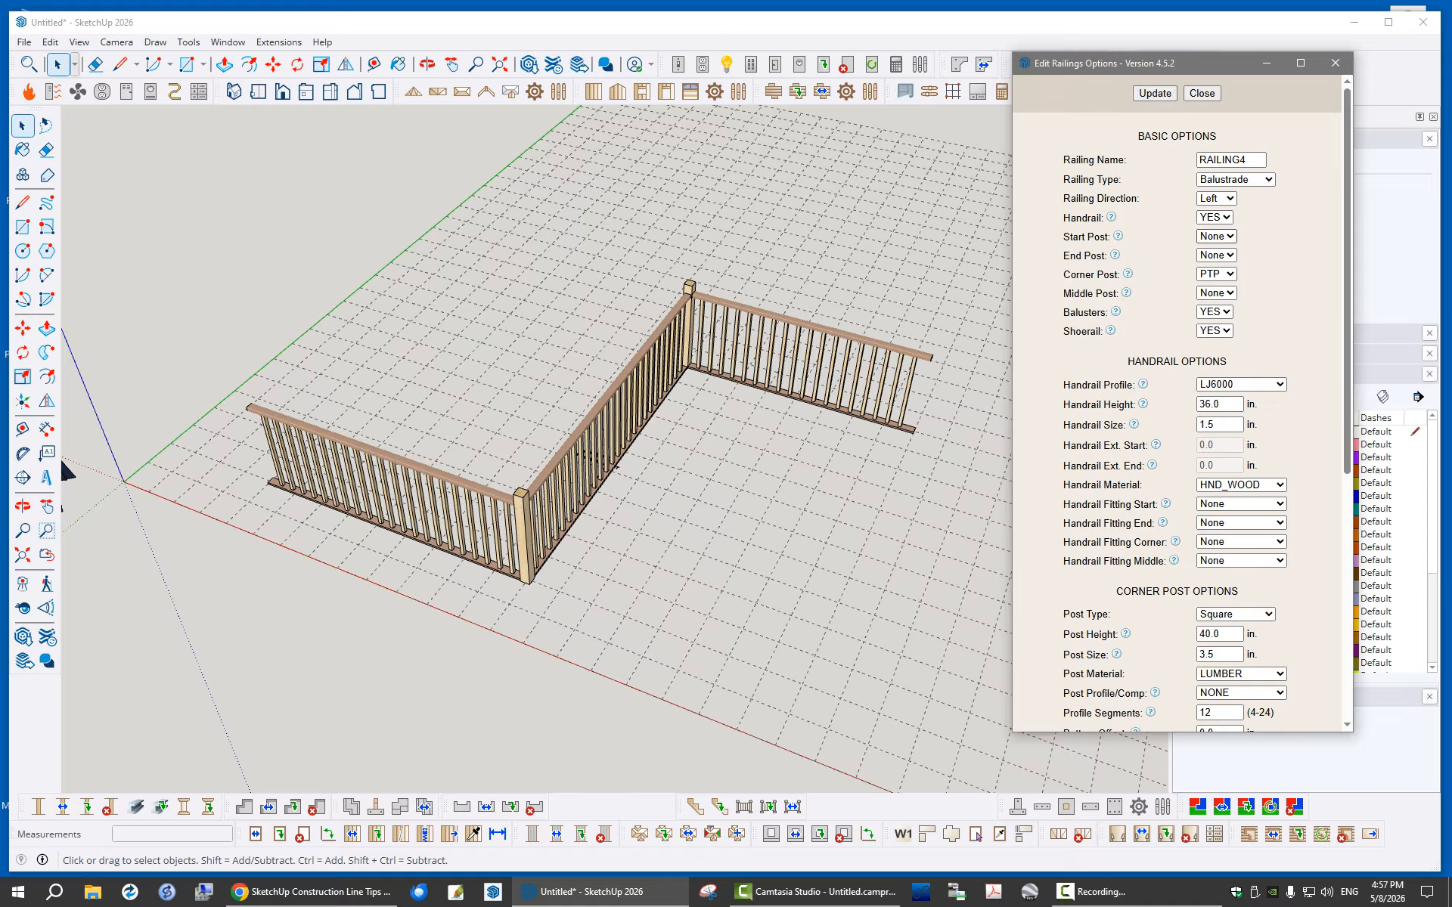
# Restore the railing's start, end and middle posts by setting all three to PTP and updating the assembly
pyautogui.click(1217, 237)
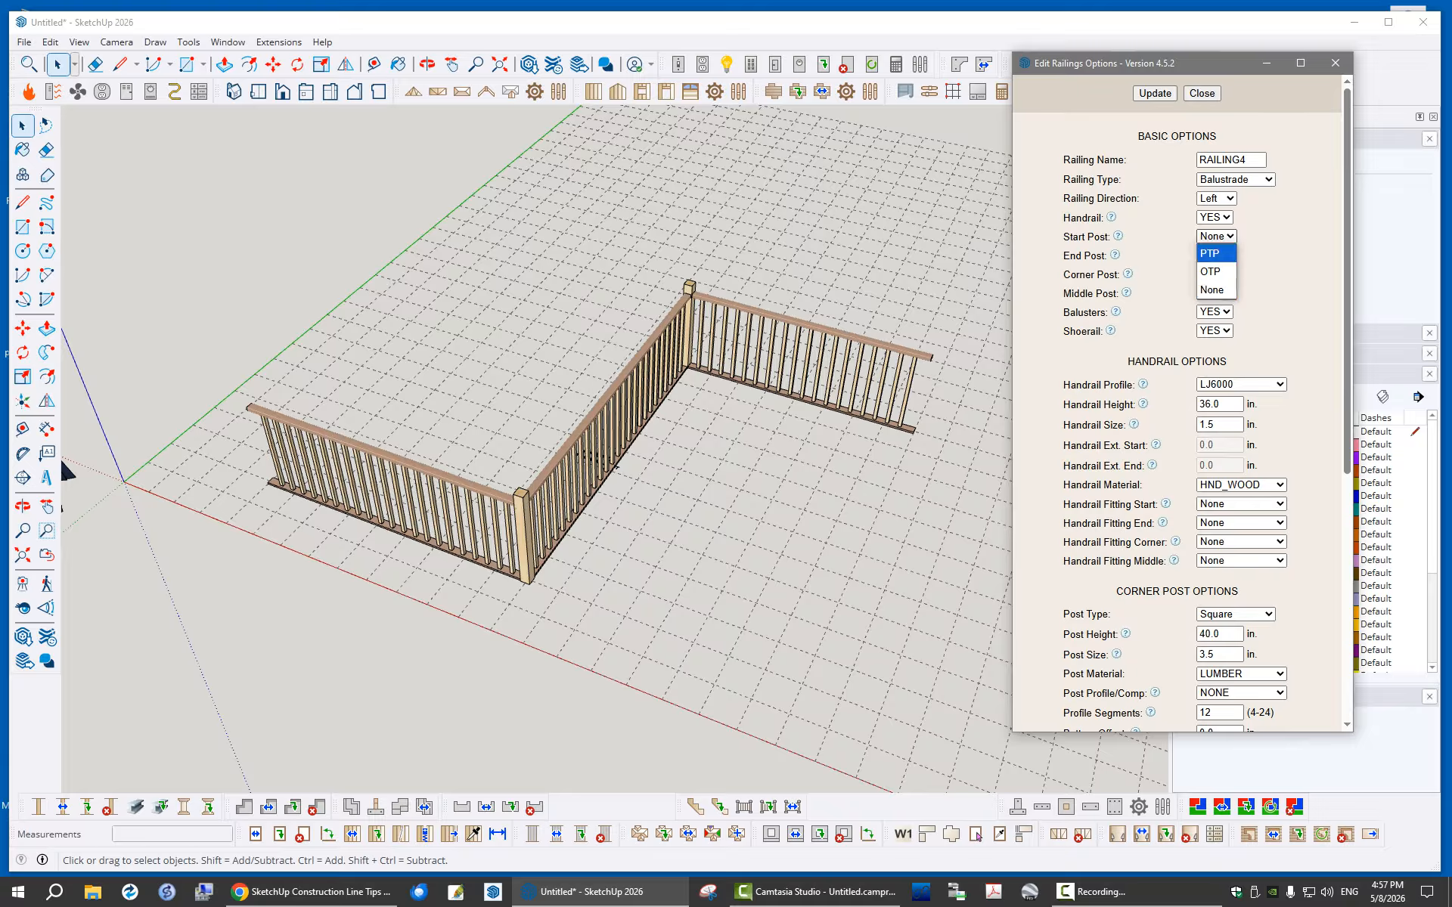
pyautogui.click(1210, 254)
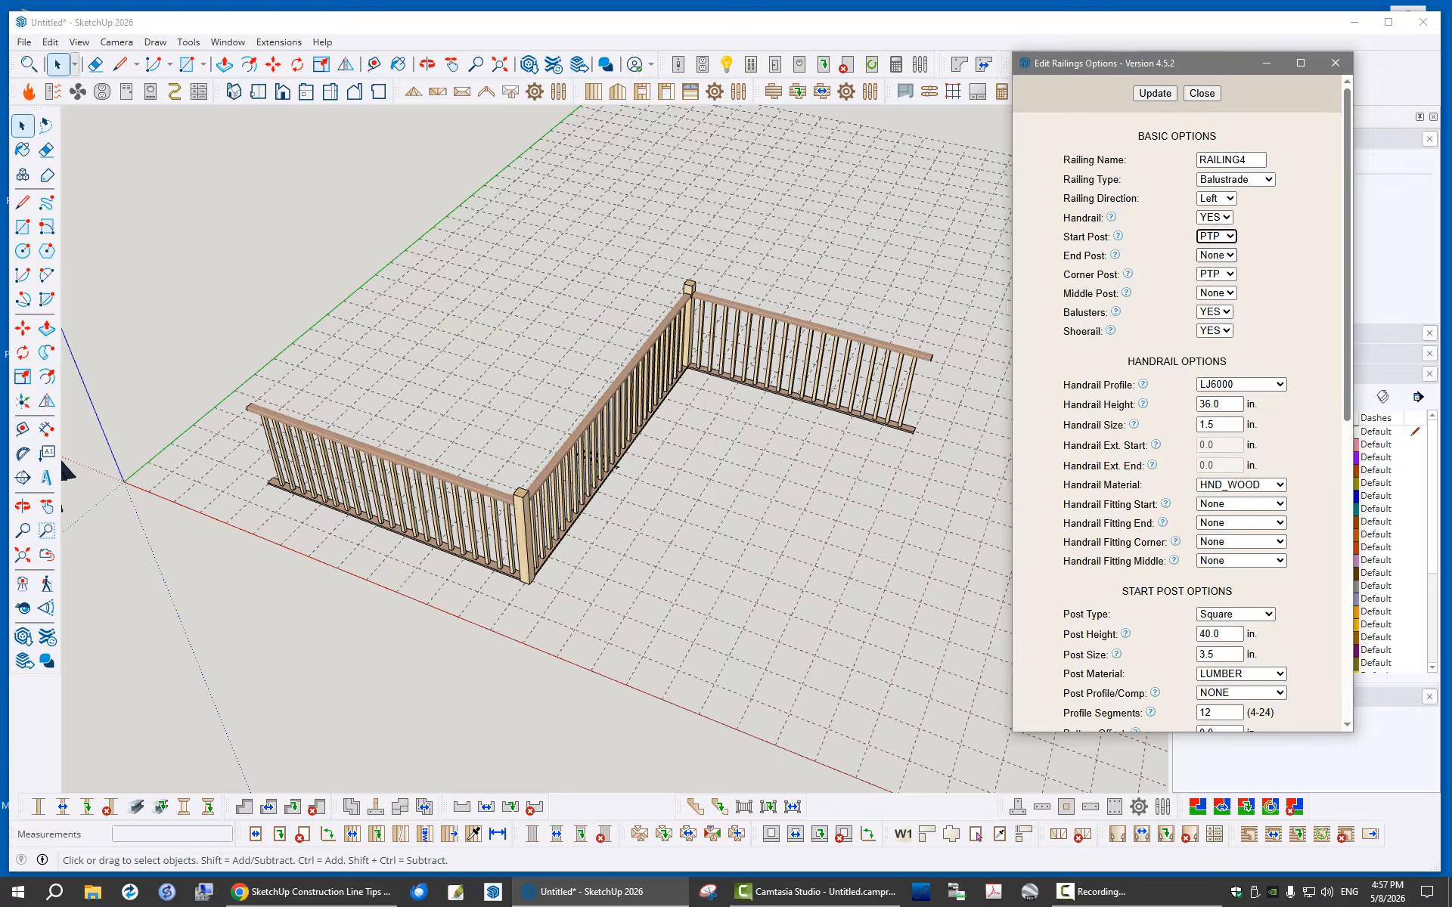
pyautogui.click(1216, 255)
pyautogui.click(1209, 273)
pyautogui.click(1217, 293)
pyautogui.click(1210, 310)
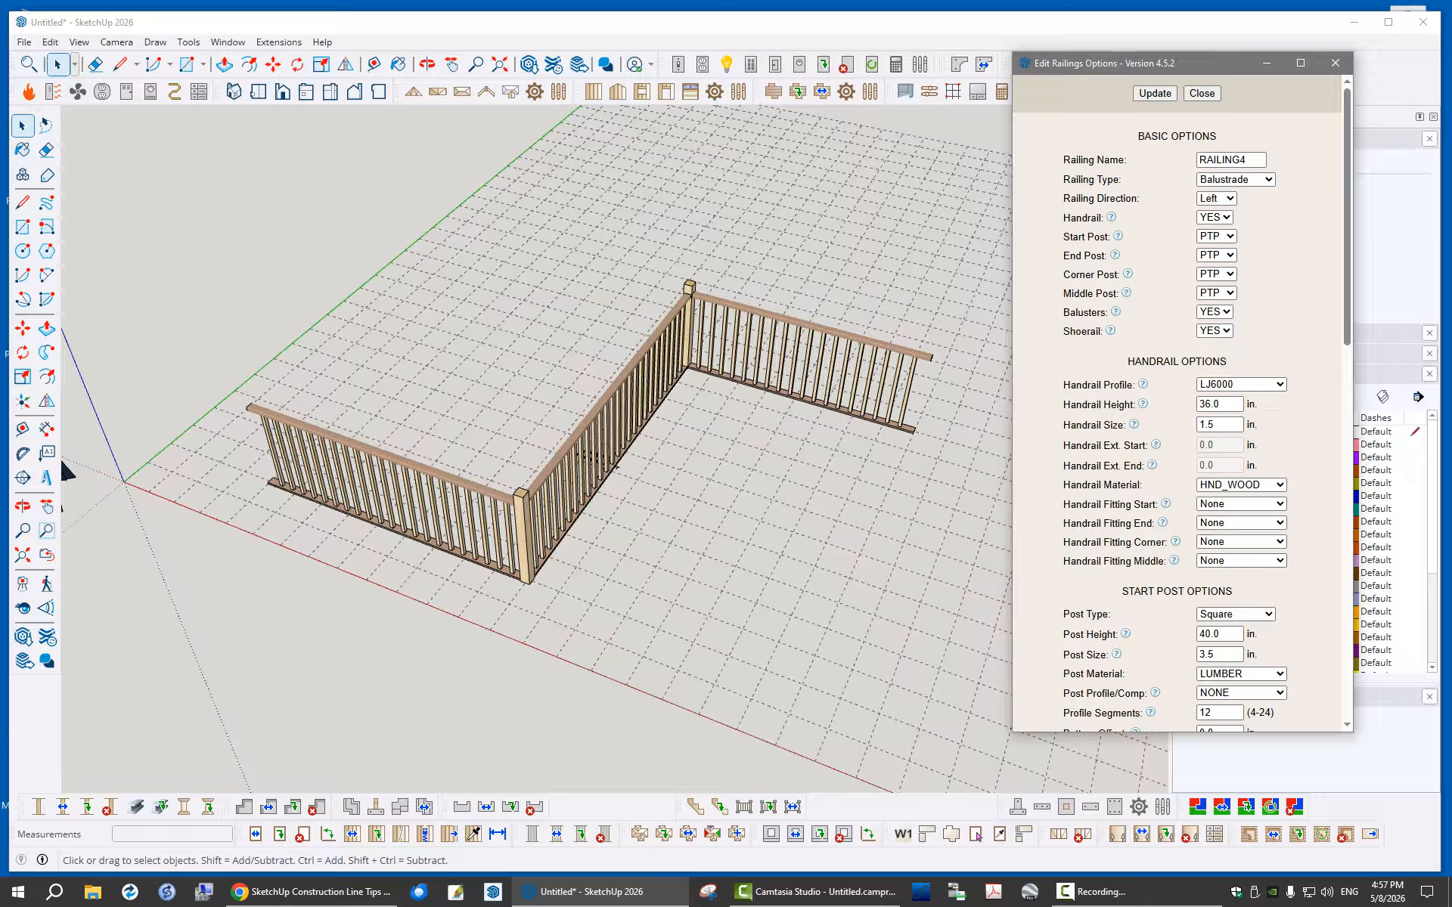
pyautogui.click(1155, 93)
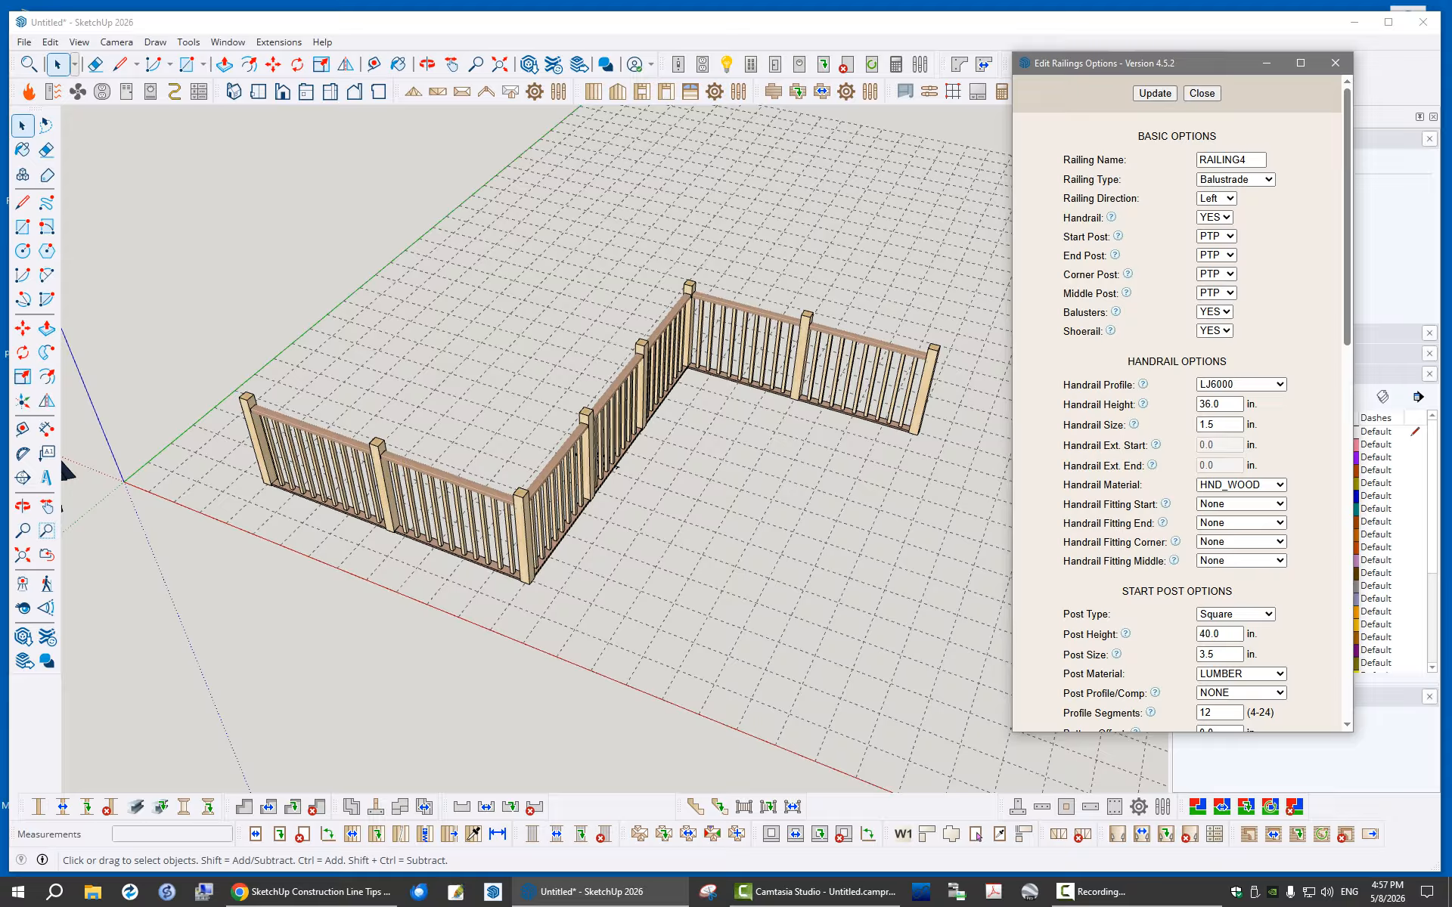
# Examine how the handrail and shoe rail meet the middle and corner posts along the updated railing
pyautogui.scroll(10, 813, 325)
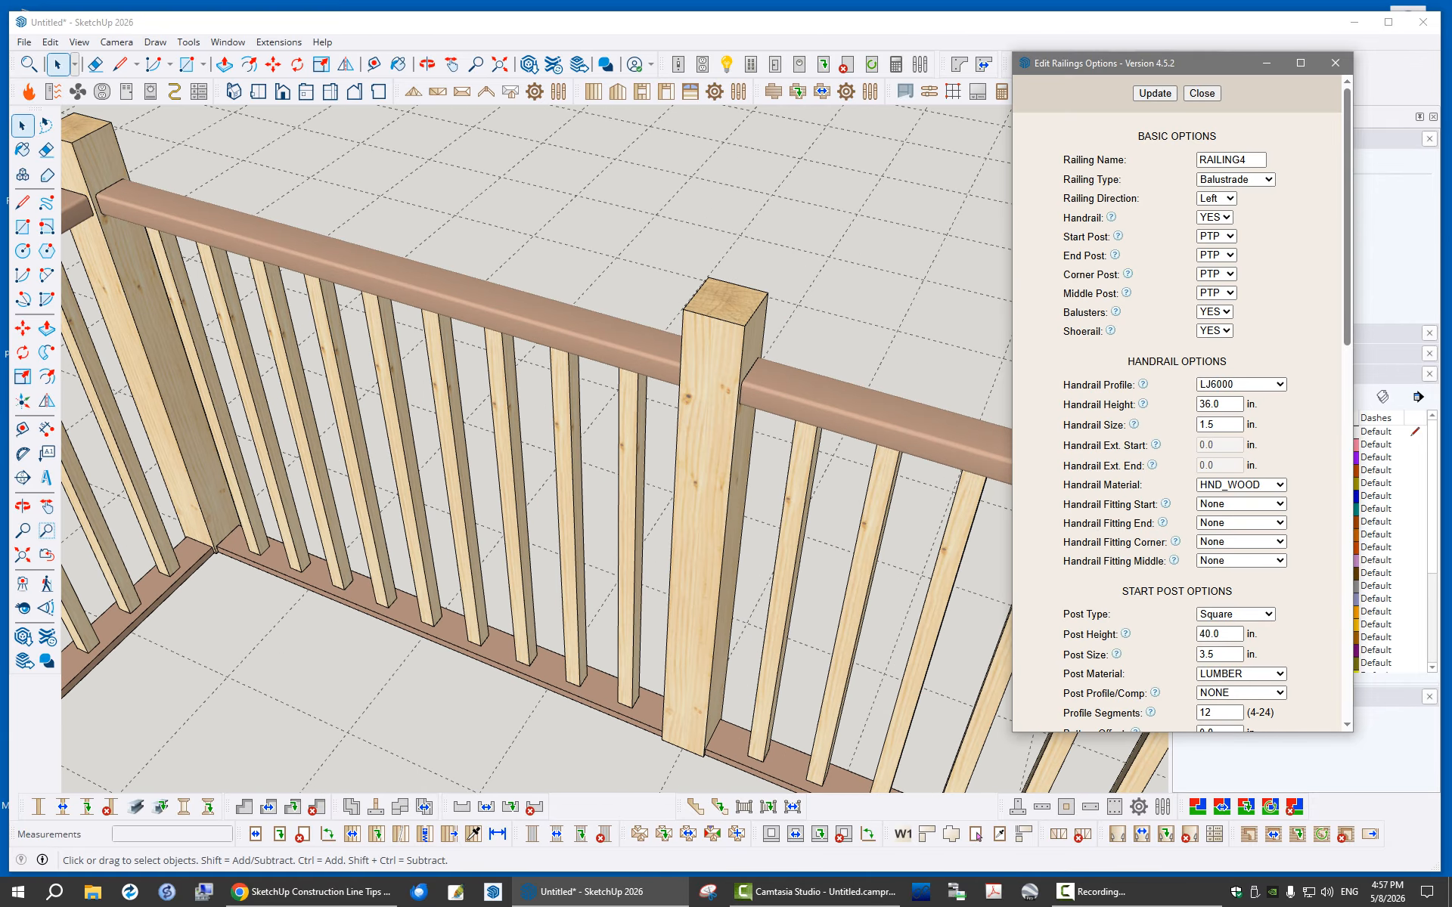
pyautogui.scroll(-5, 635, 408)
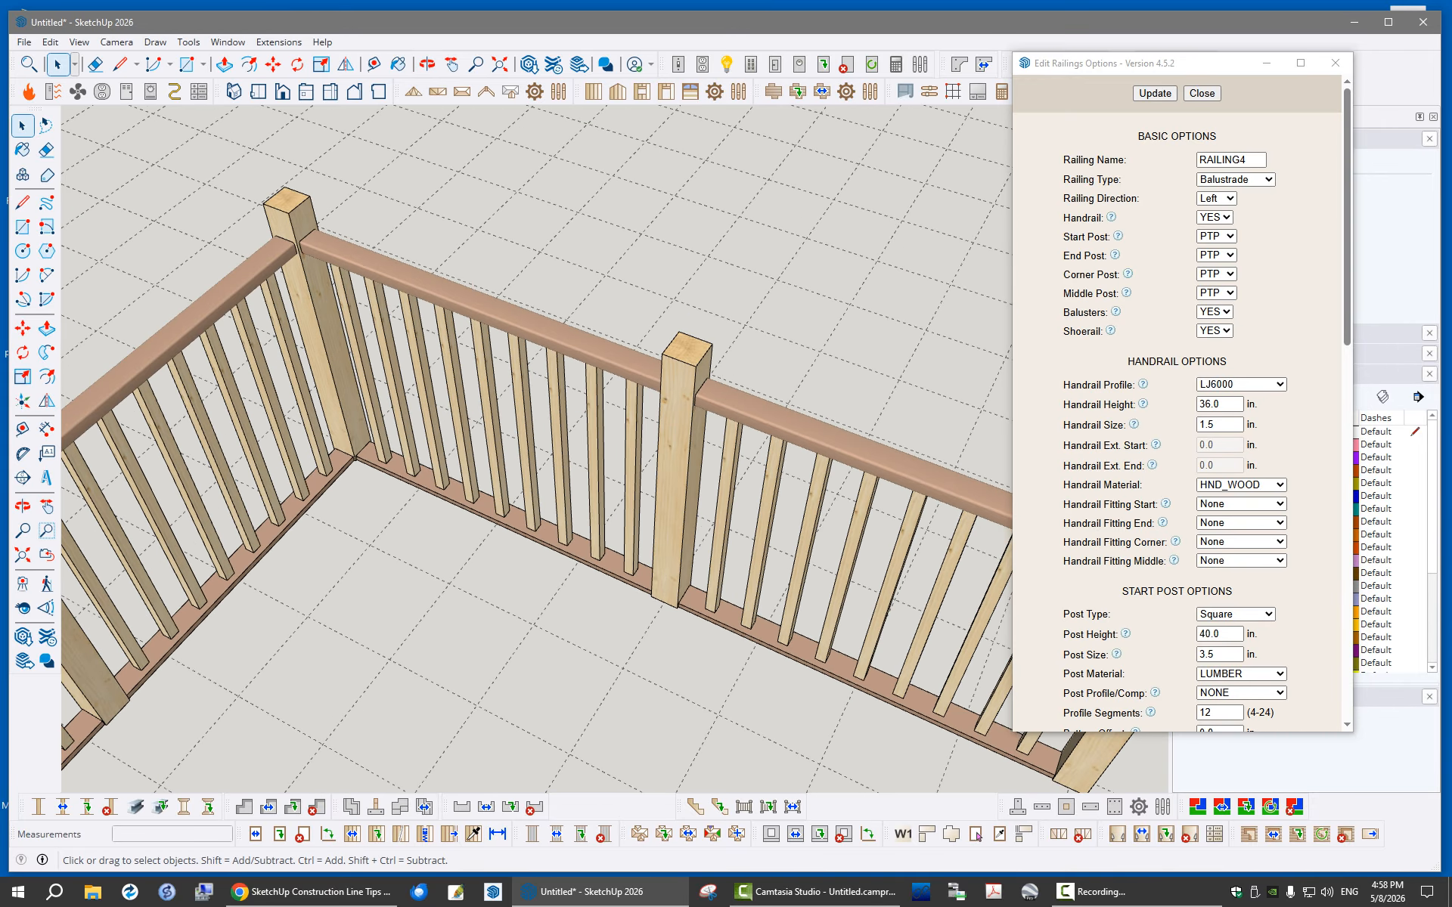
pyautogui.scroll(-3, 597, 484)
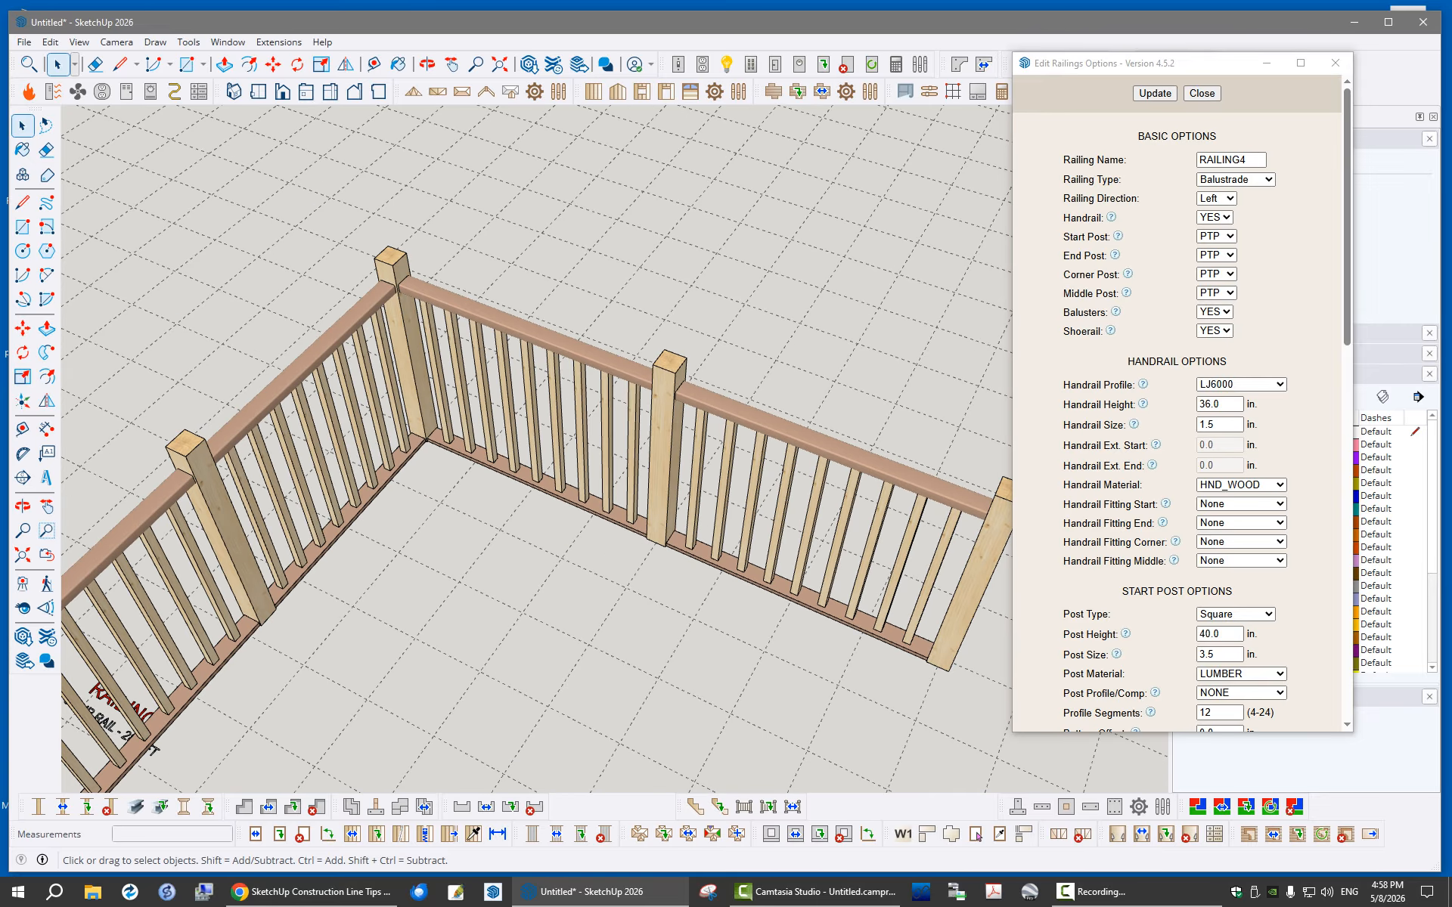
pyautogui.scroll(6, 698, 414)
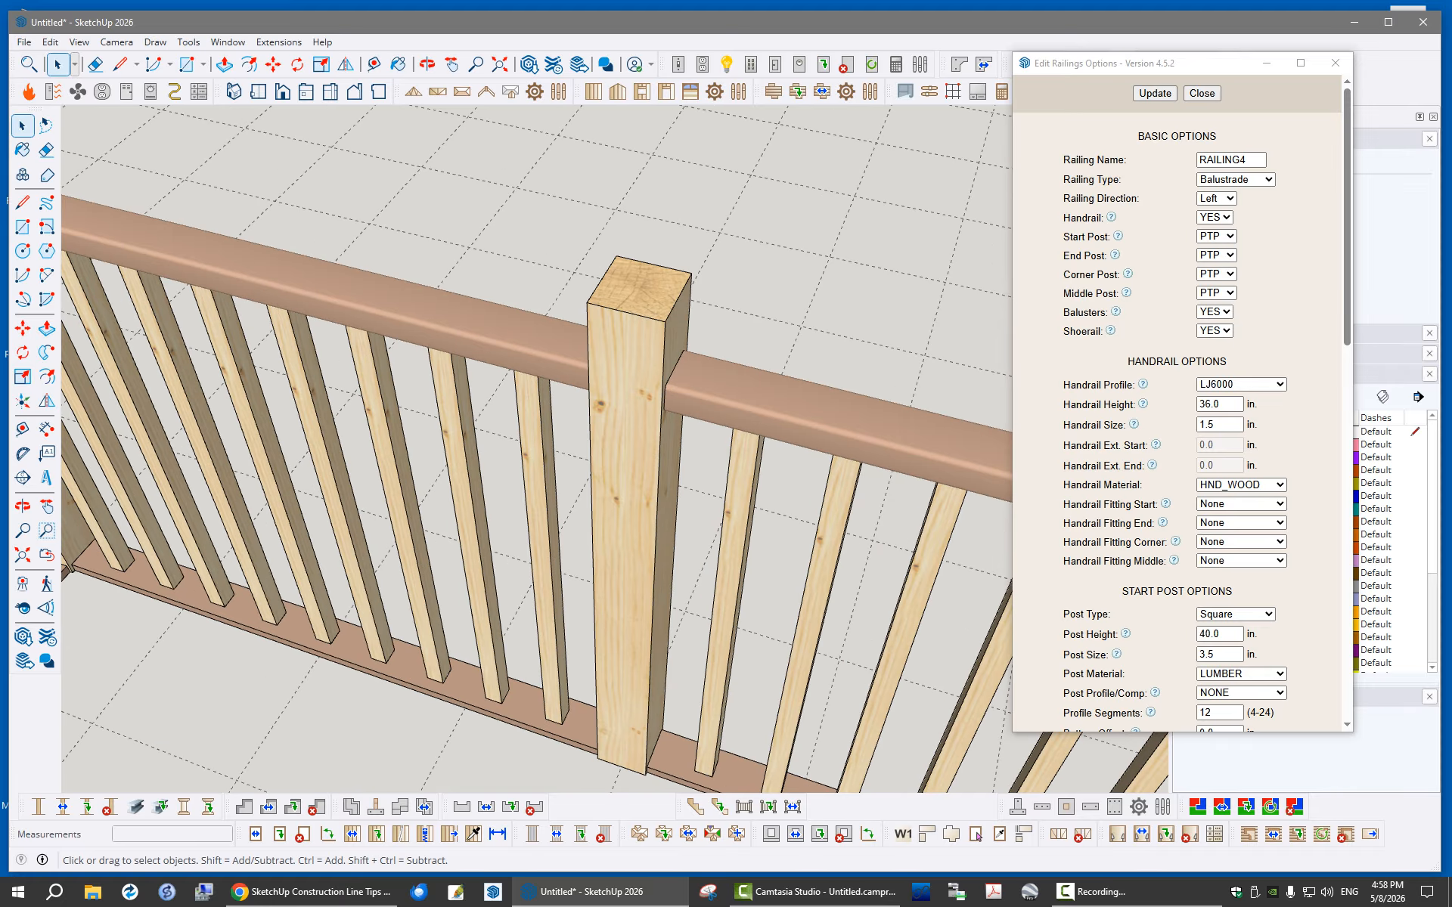
pyautogui.moveTo(687, 372); pyautogui.dragTo(646, 346, button='middle')
pyautogui.scroll(3, 647, 346)
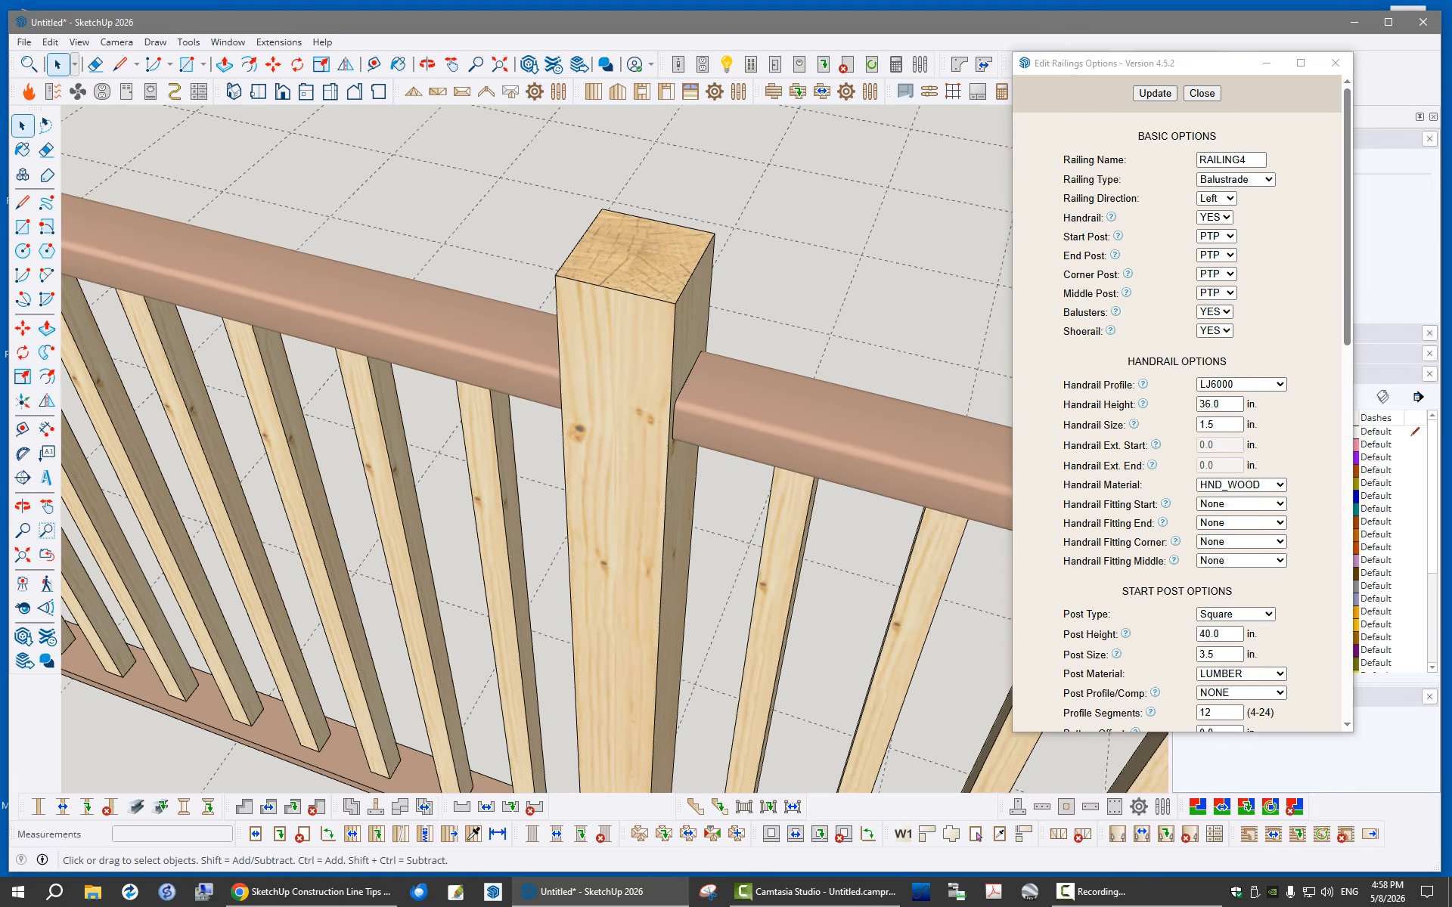
pyautogui.scroll(-2, 643, 346)
pyautogui.scroll(-5, 643, 348)
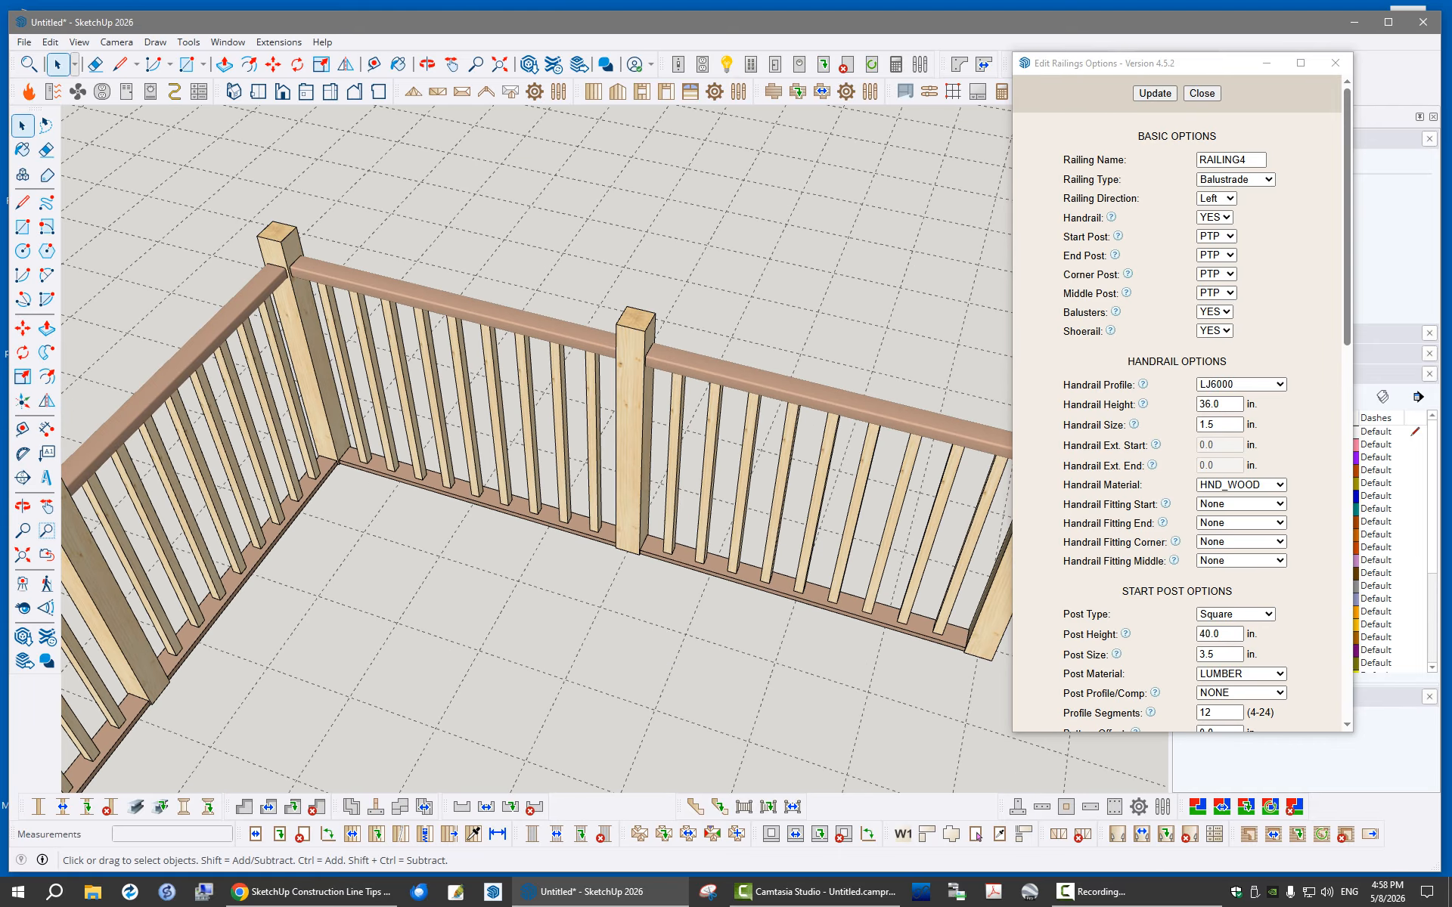
pyautogui.scroll(5, 649, 344)
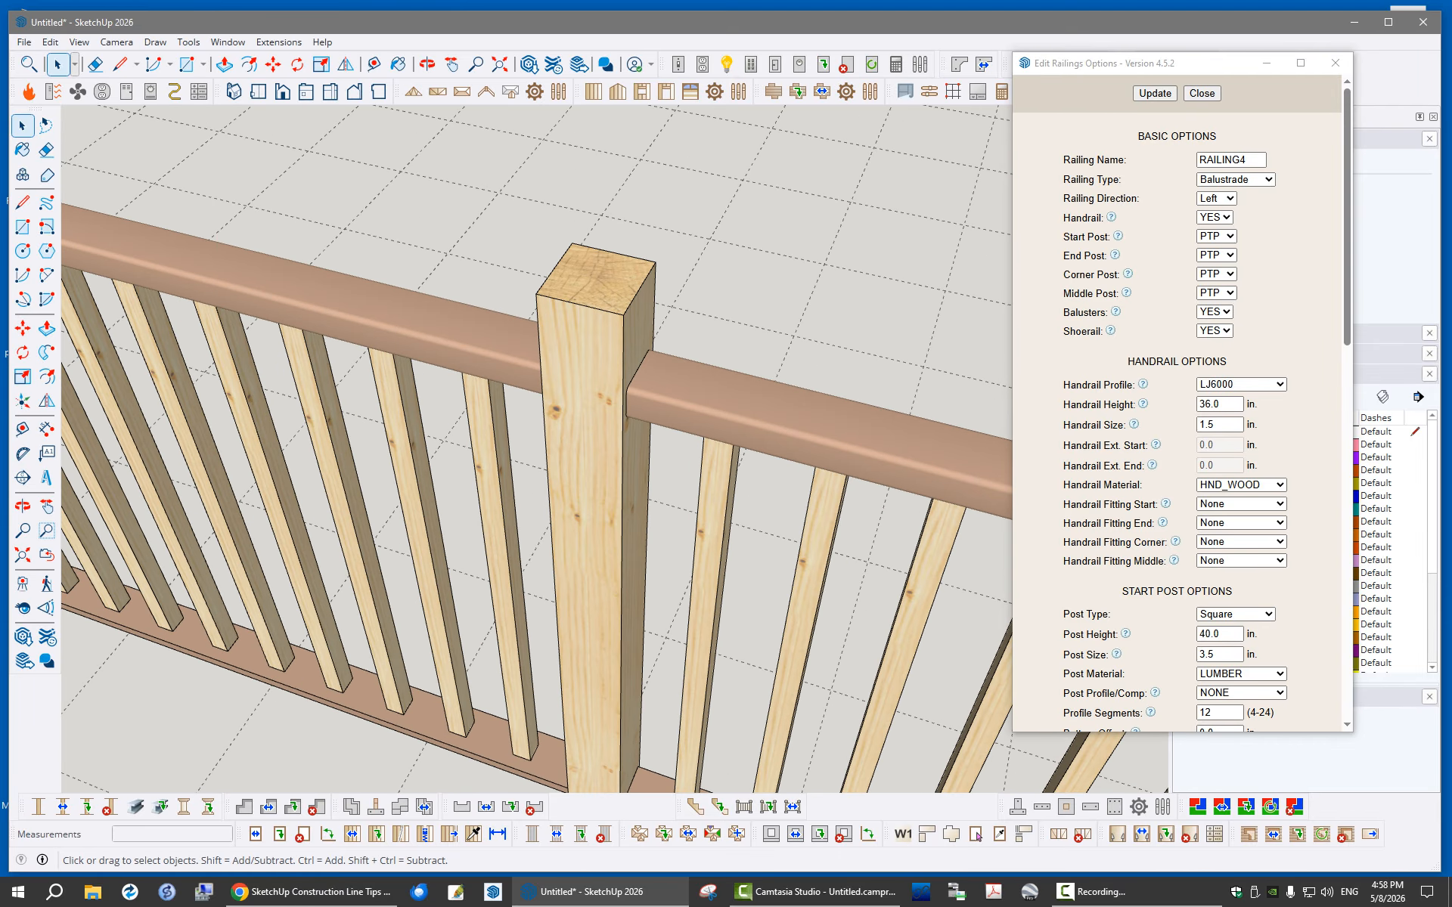
pyautogui.moveTo(649, 344)
pyautogui.mouseDown(button='middle')
pyautogui.moveTo(571, 333)
pyautogui.moveTo(620, 333)
pyautogui.mouseUp(button='middle')
pyautogui.scroll(-3, 605, 329)
pyautogui.scroll(-2, 590, 341)
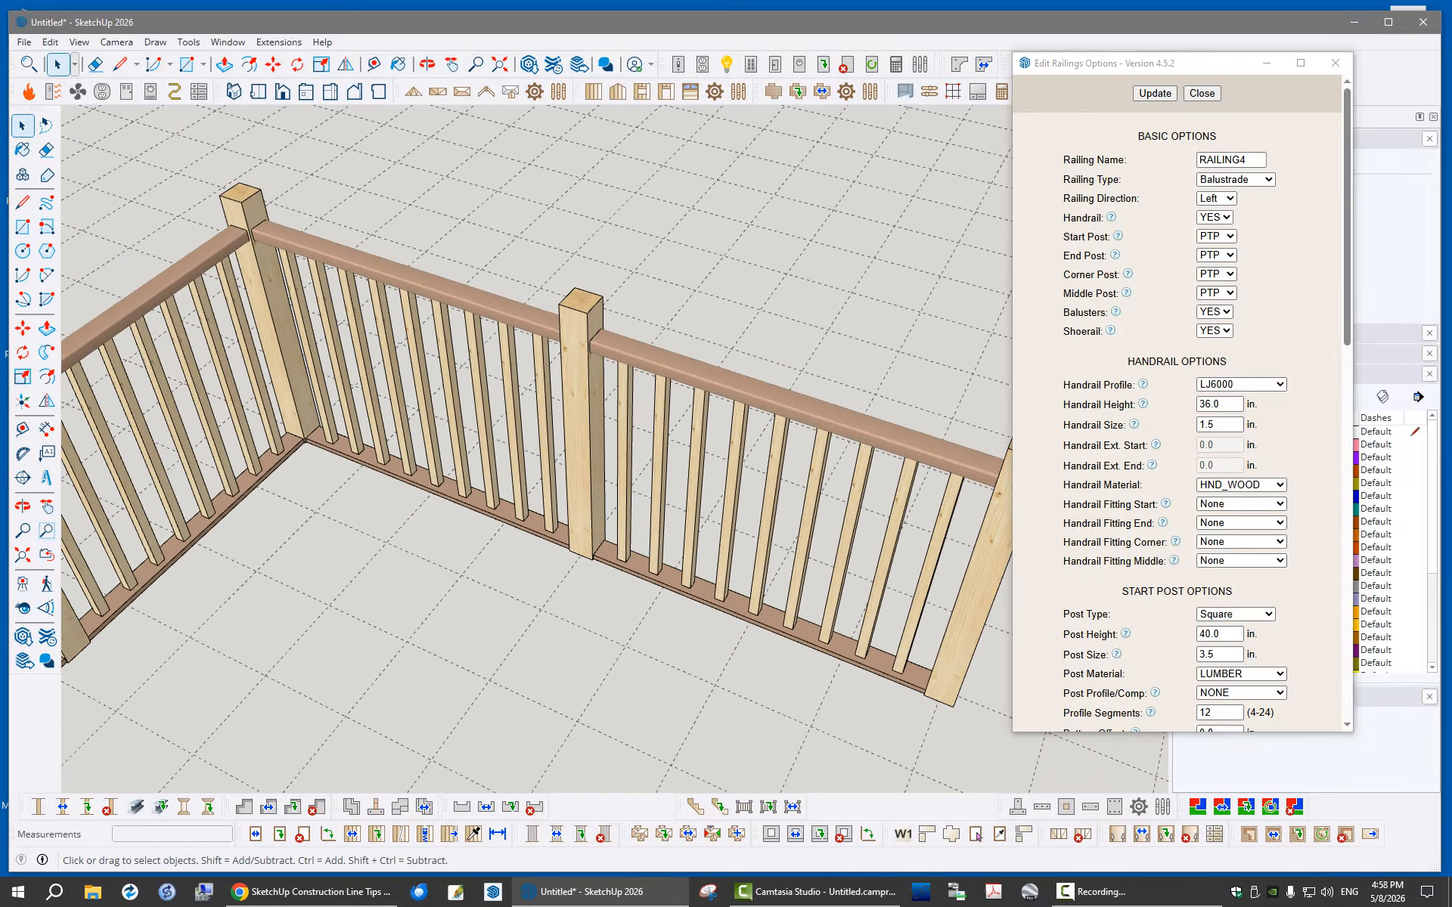
pyautogui.scroll(-6, 590, 340)
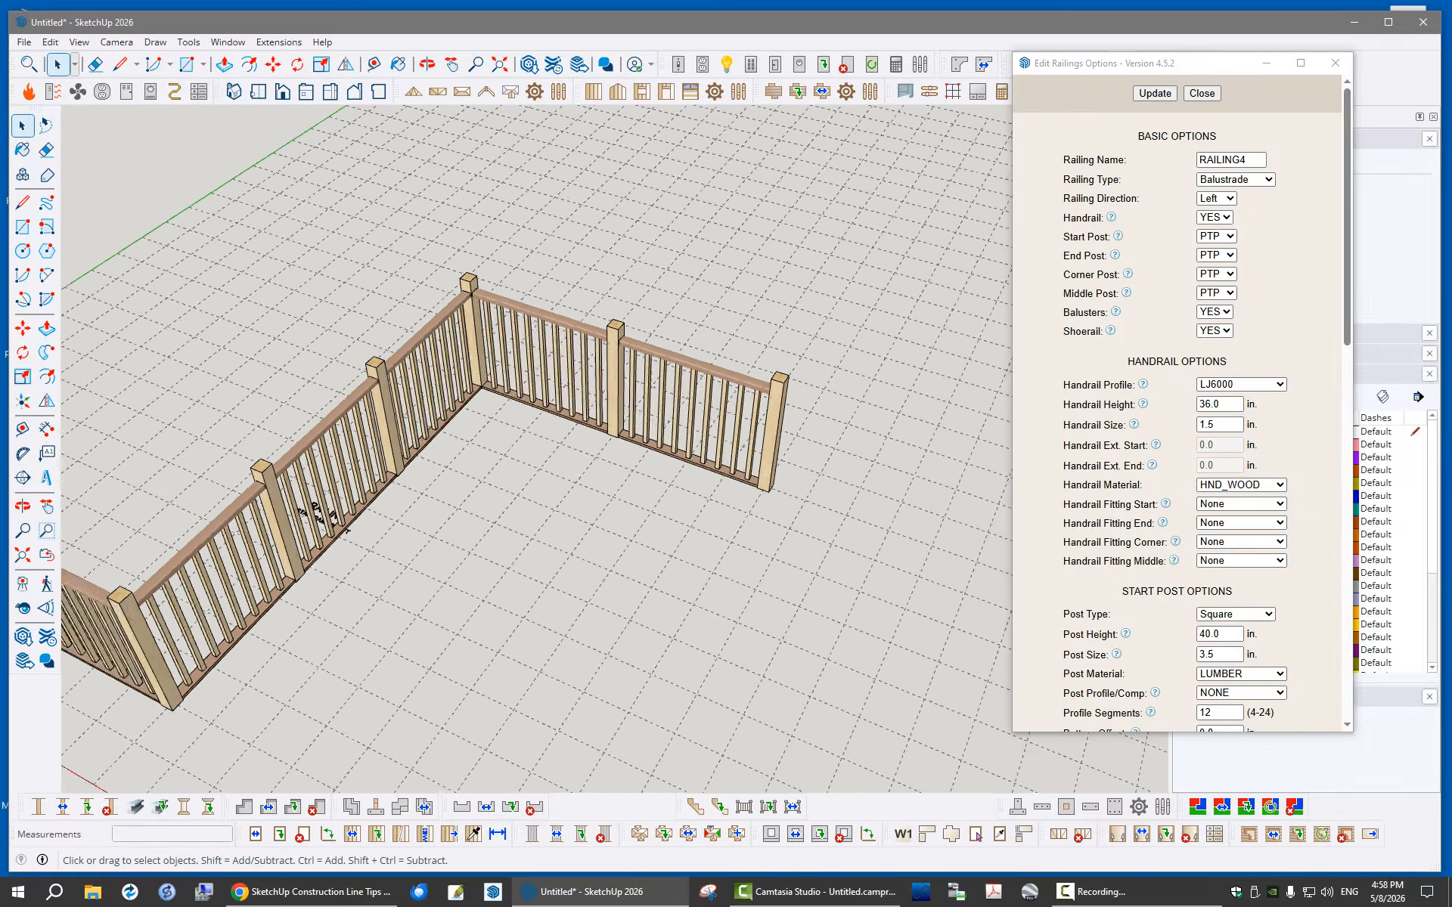
pyautogui.scroll(2, 500, 450)
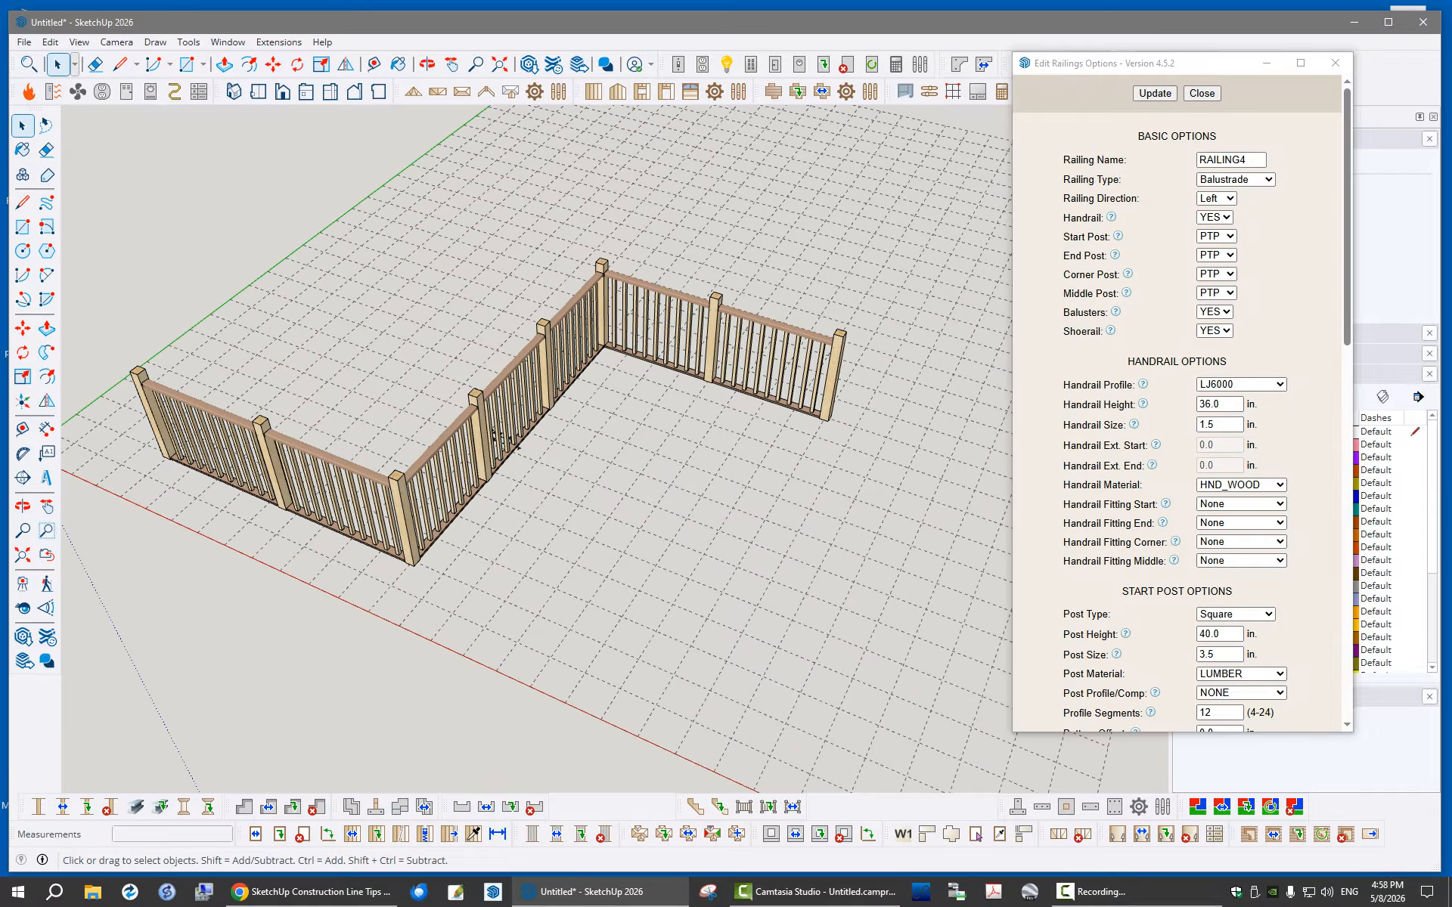
# Close the railing options and delete the Z-shaped railing assembly from the grid
pyautogui.click(1202, 93)
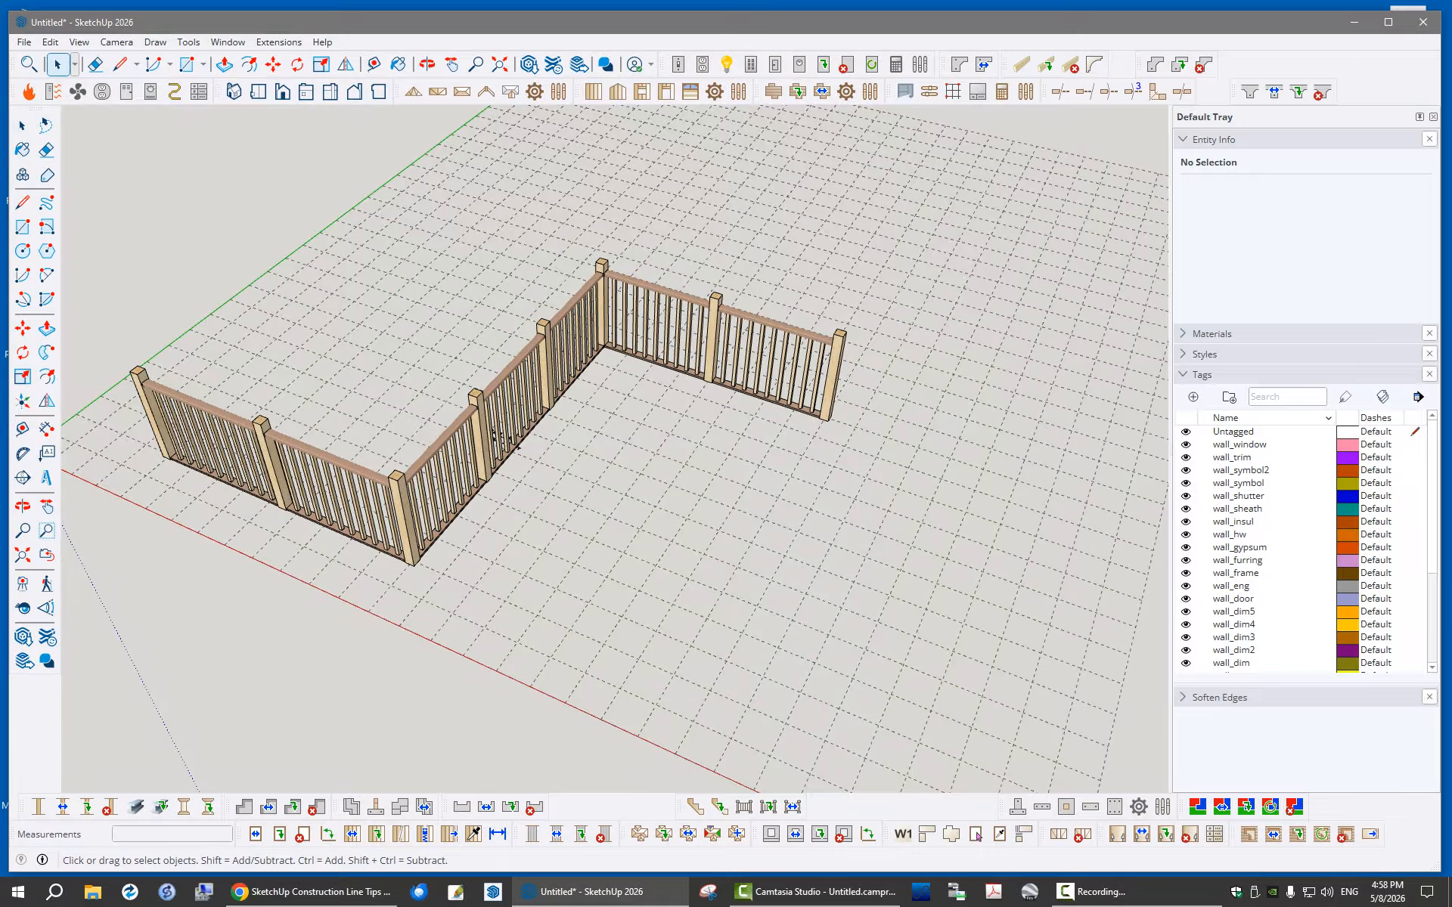
pyautogui.click(493, 432)
pyautogui.press('Delete')
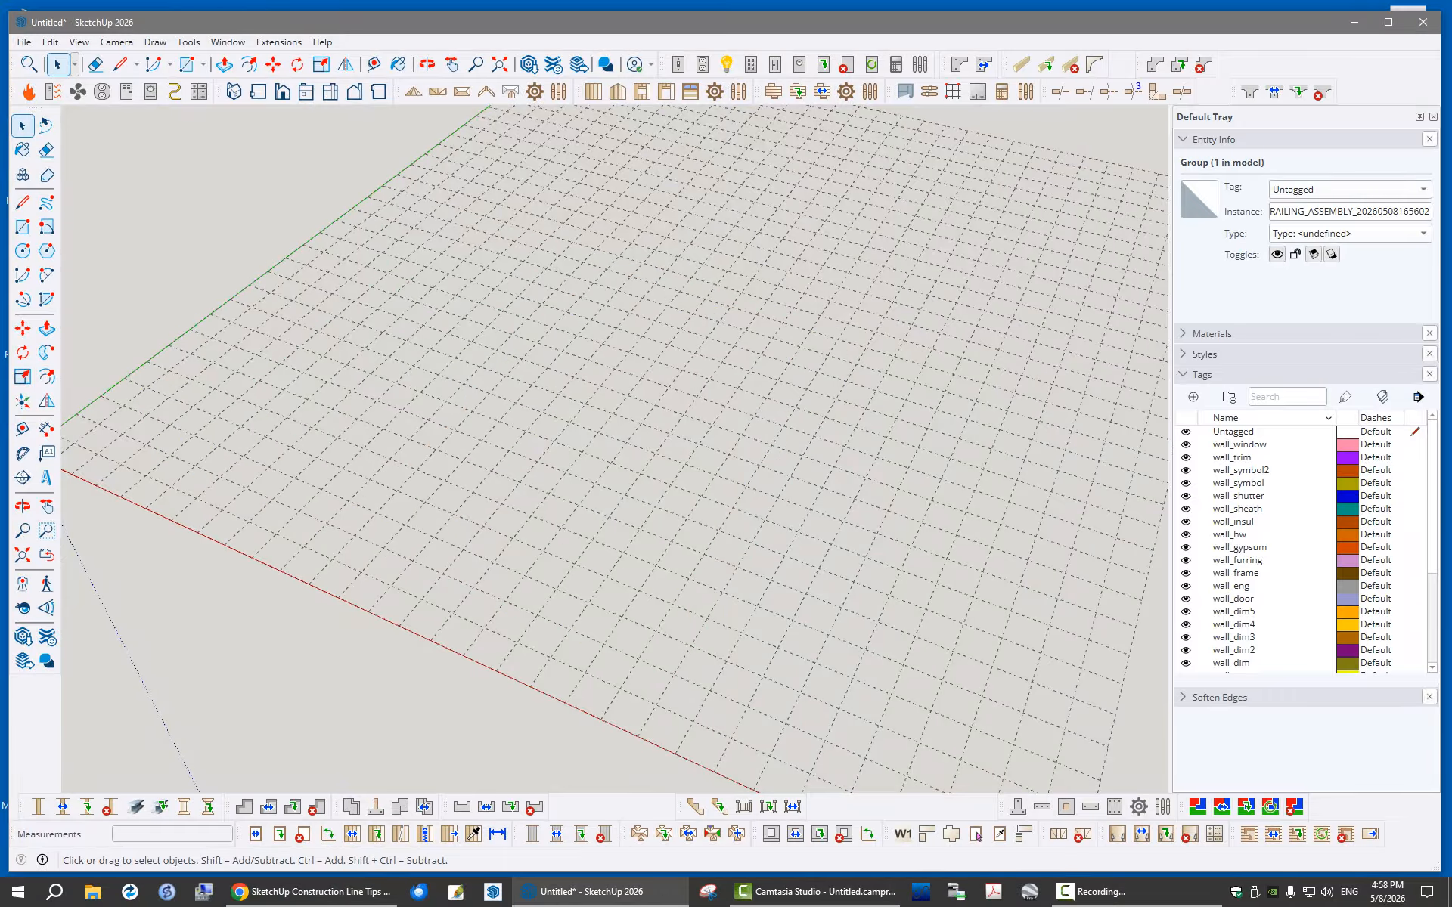
# Draw a three-segment balustrade railing with PTP posts: about 48 in parallel to red, a diagonal segment, and a third parallel to red
pyautogui.click(744, 807)
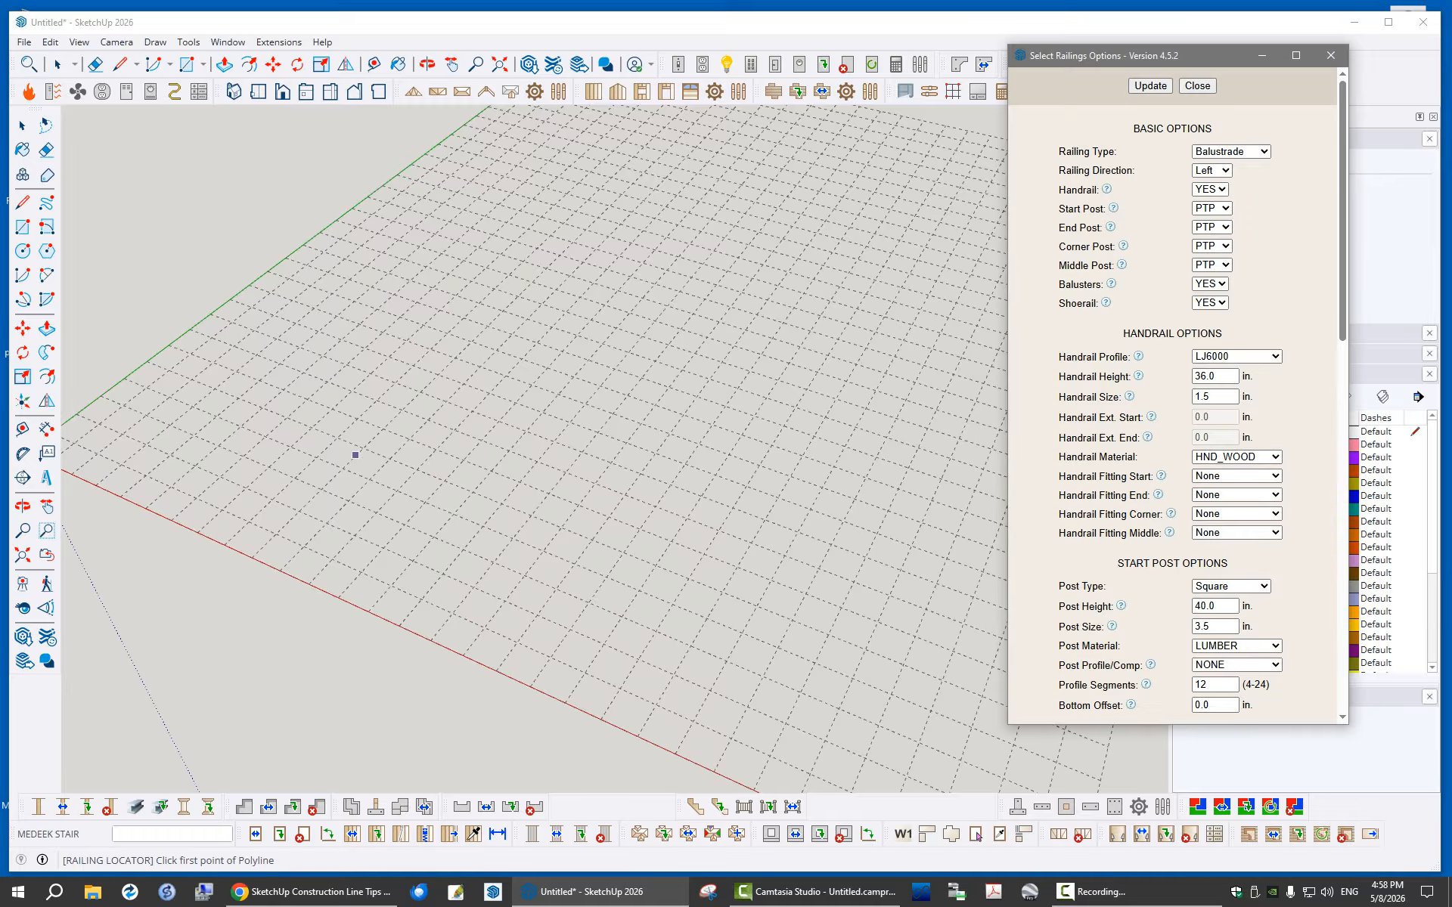
pyautogui.click(147, 446)
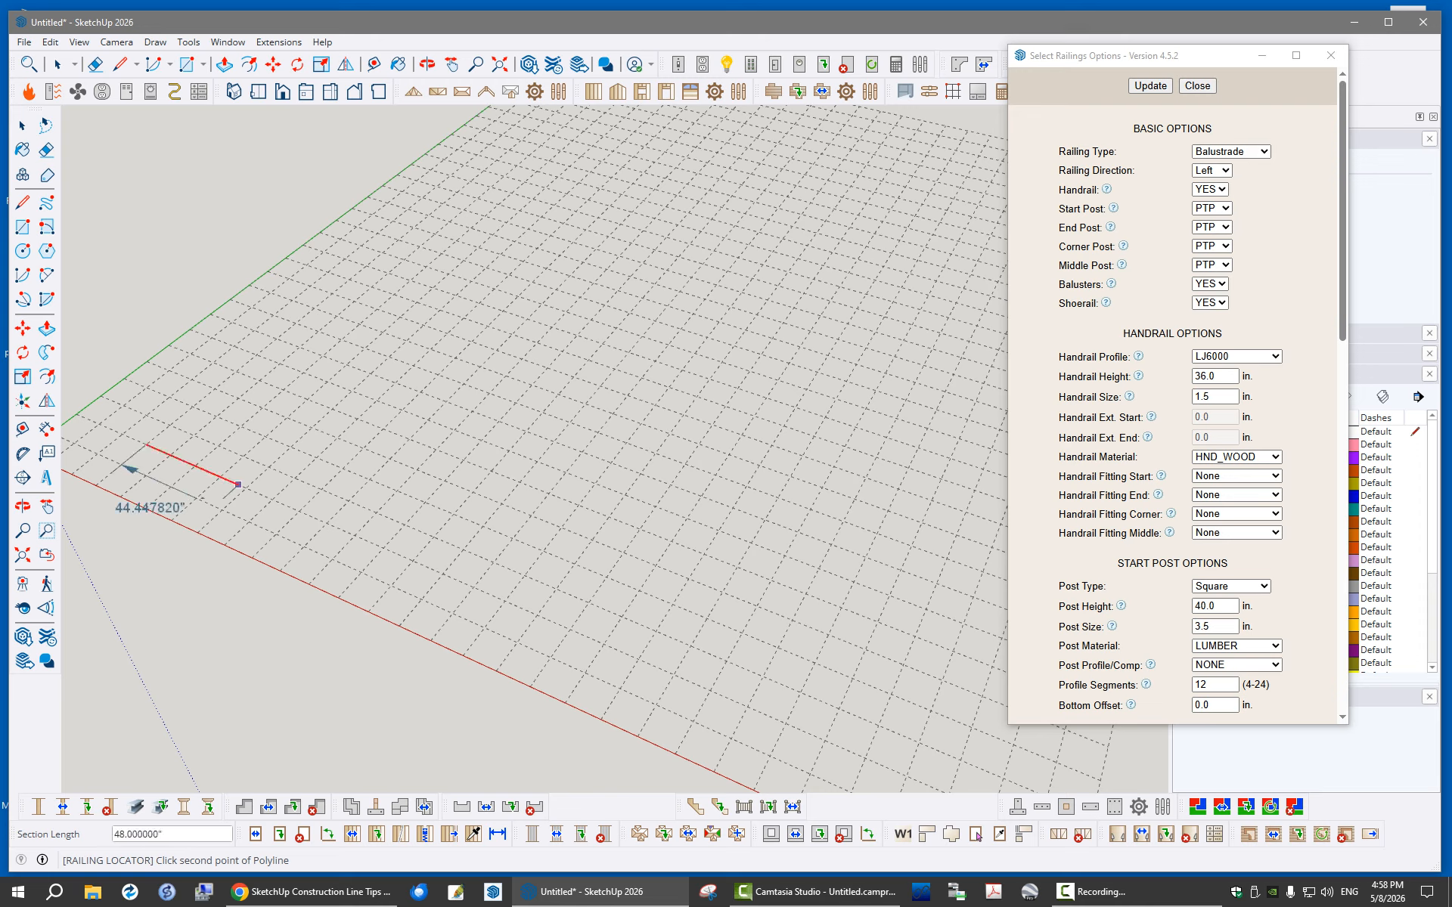
pyautogui.click(246, 488)
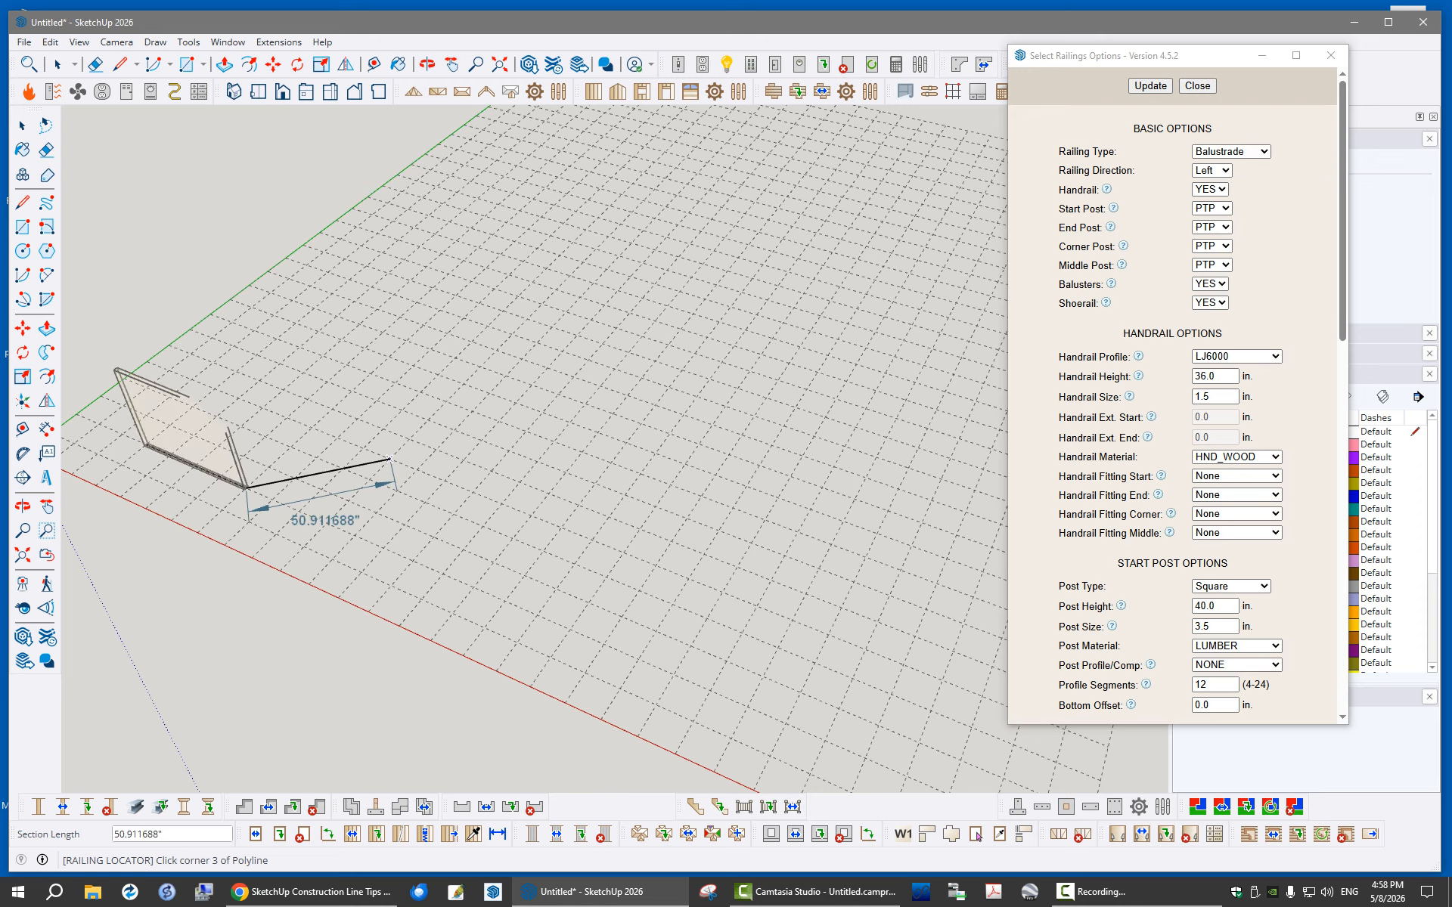
pyautogui.click(437, 449)
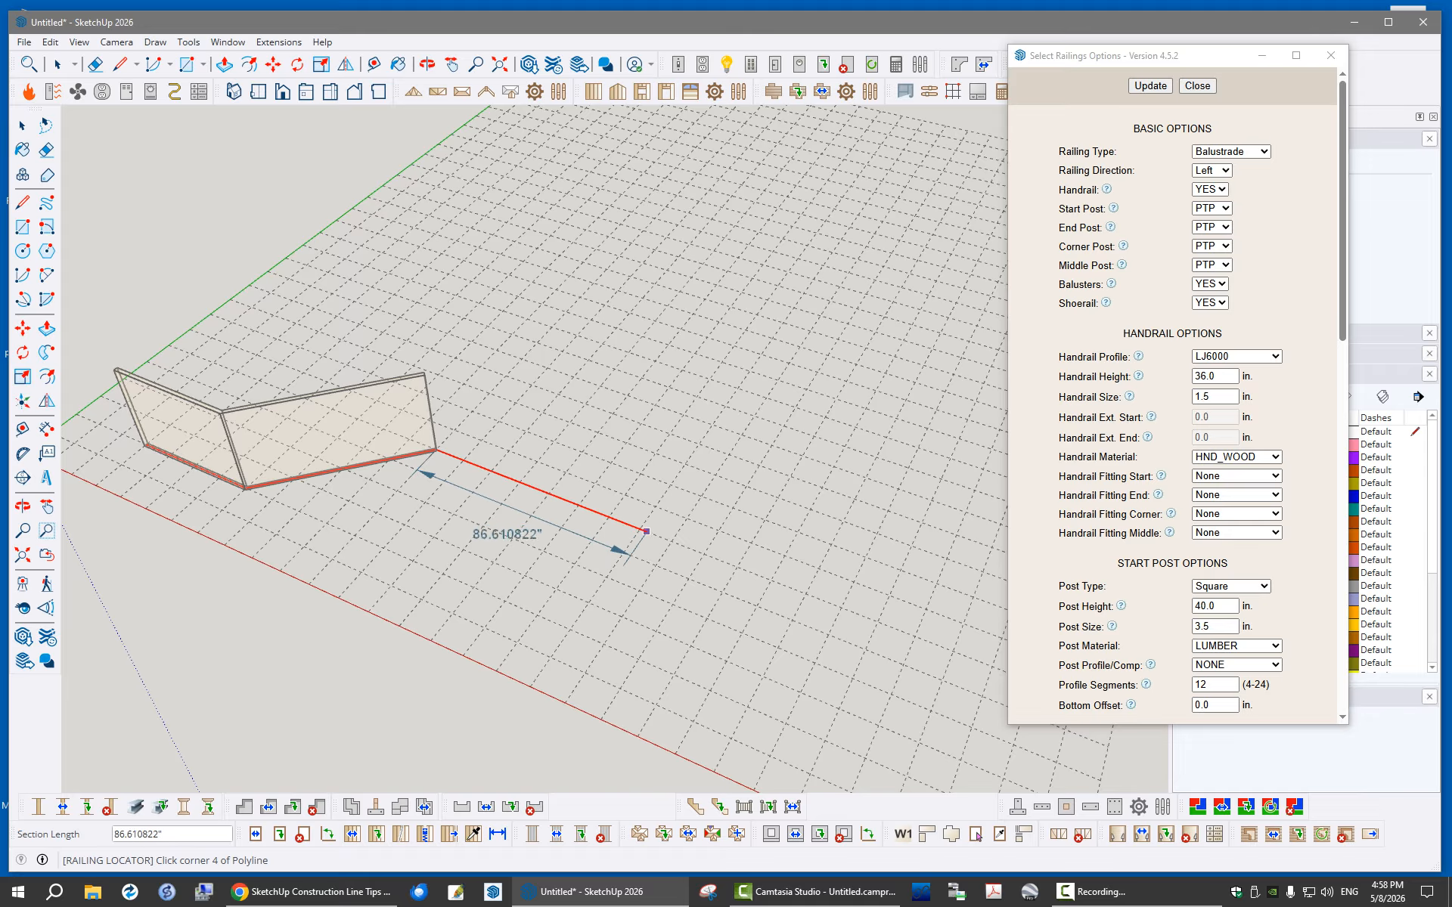
pyautogui.click(707, 555)
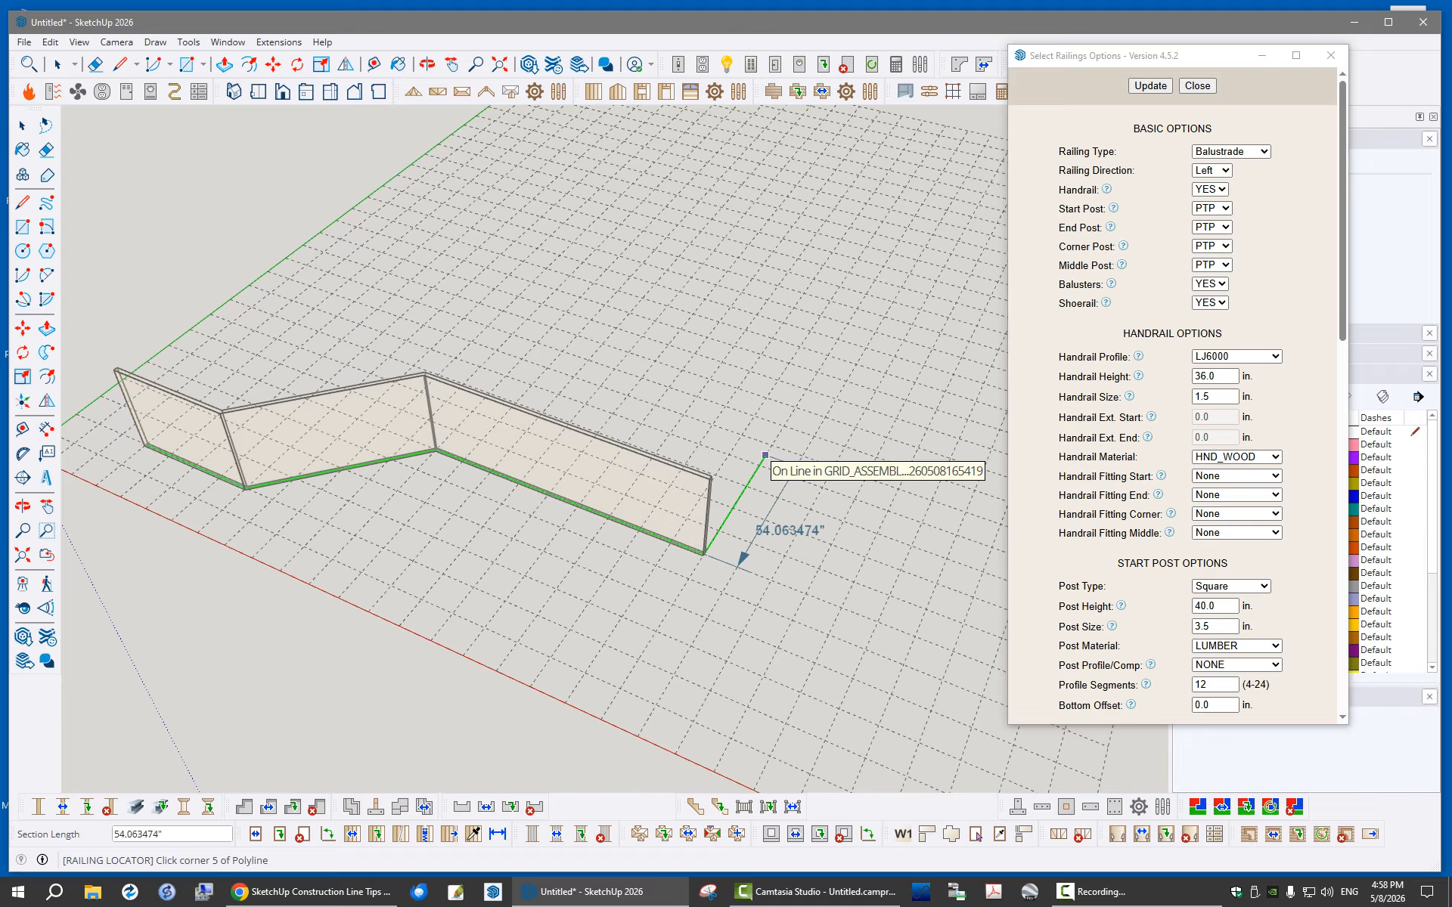
pyautogui.press('Escape')
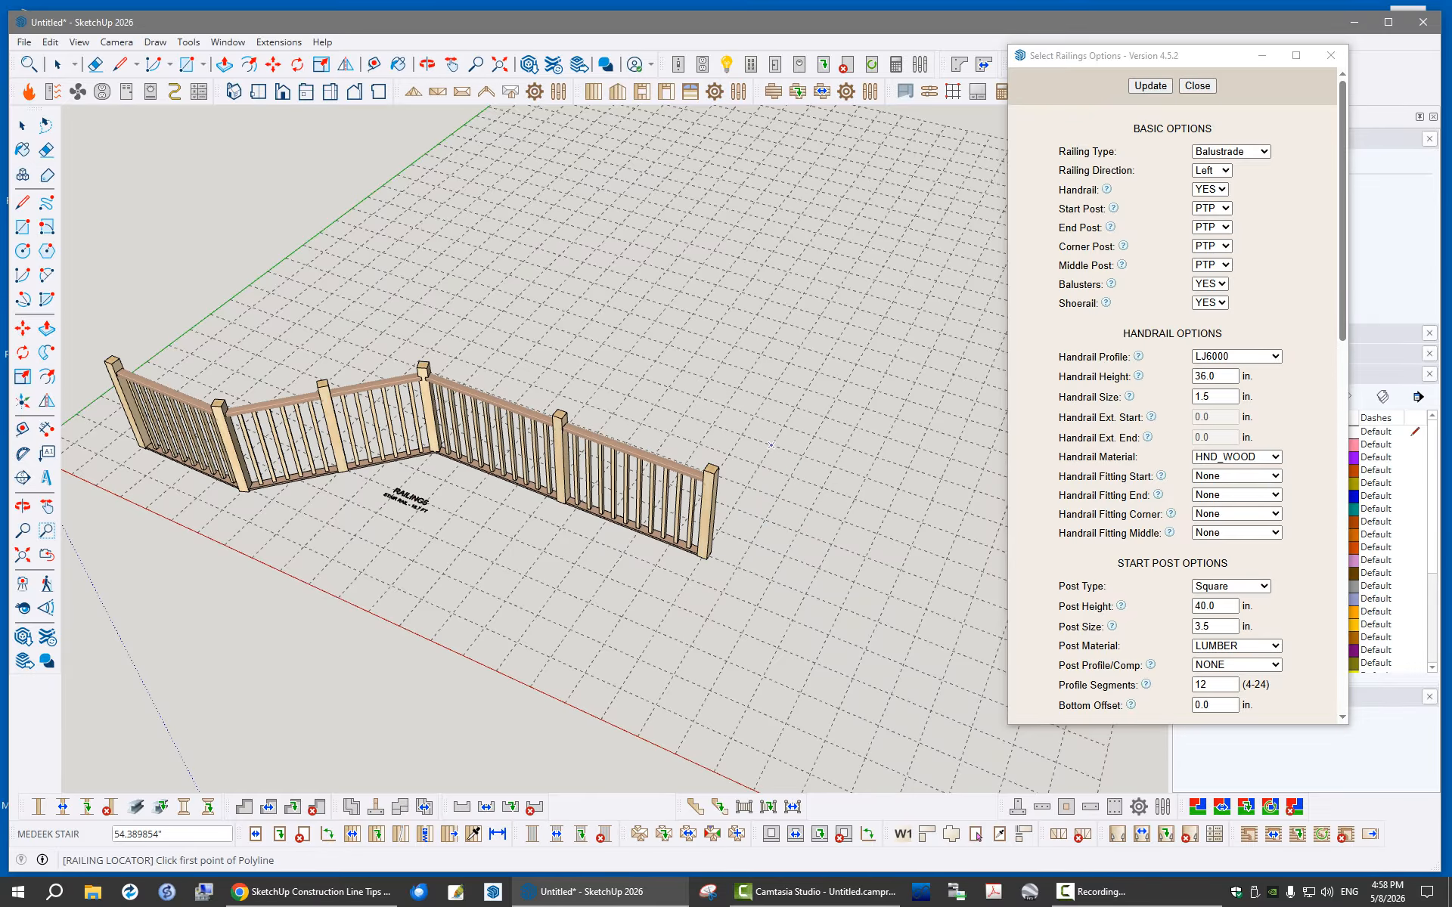
pyautogui.press('space')
# Examine the new railing's angled corner post, its joints with the handrail and shoe rail, and the overall layout
pyautogui.scroll(5, 335, 386)
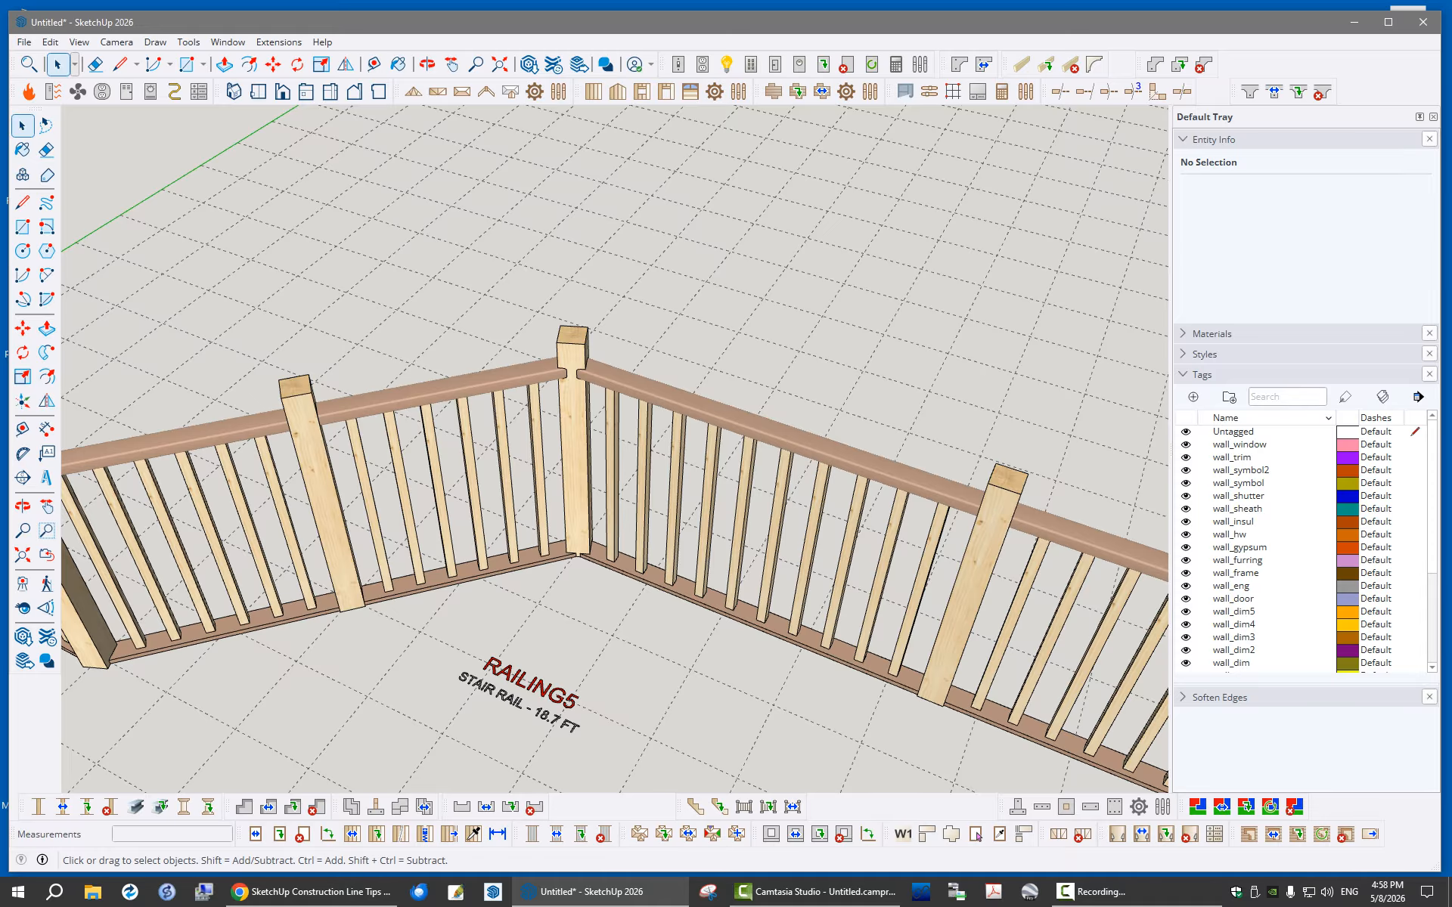
pyautogui.scroll(5, 975, 503)
pyautogui.moveTo(976, 503); pyautogui.dragTo(1089, 495, button='middle')
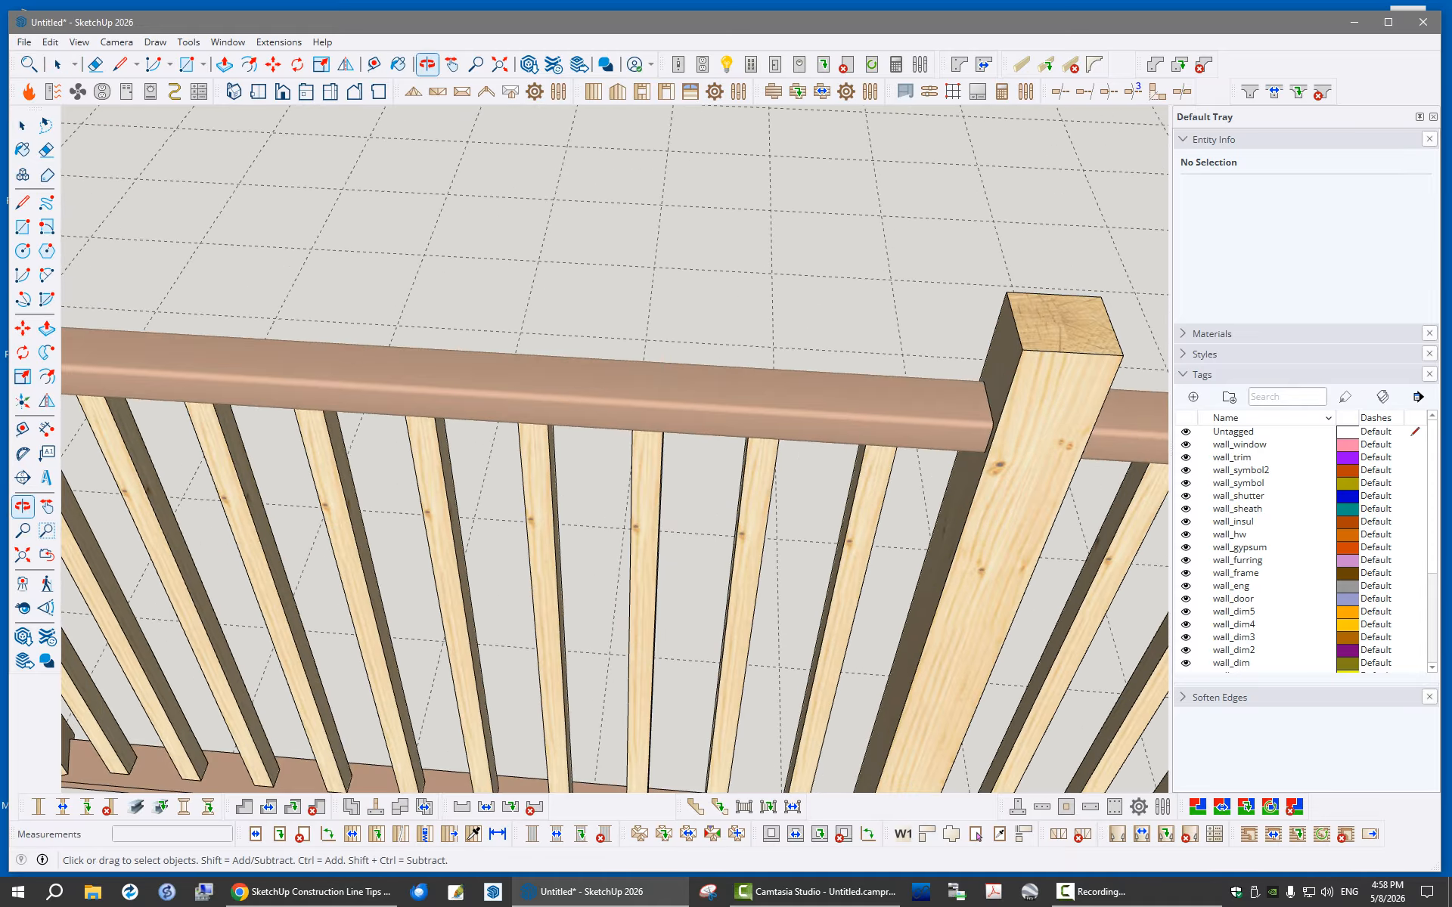
pyautogui.scroll(-5, 1006, 439)
pyautogui.scroll(3, 484, 406)
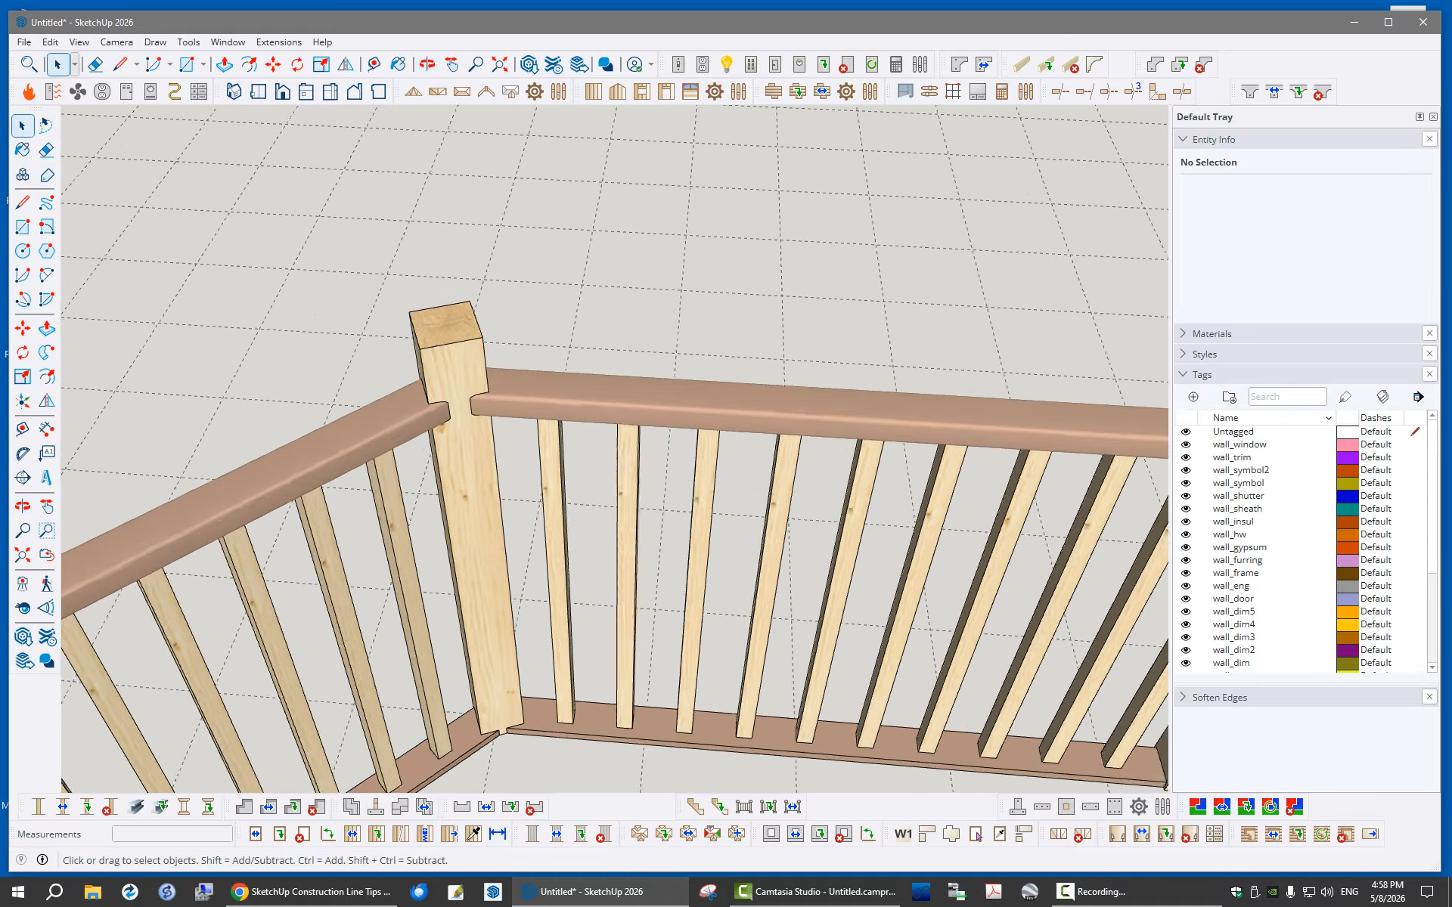
pyautogui.scroll(5, 452, 403)
pyautogui.moveTo(452, 403)
pyautogui.mouseDown(button='middle')
pyautogui.moveTo(280, 423)
pyautogui.moveTo(469, 371)
pyautogui.mouseUp(button='middle')
pyautogui.scroll(-6, 480, 363)
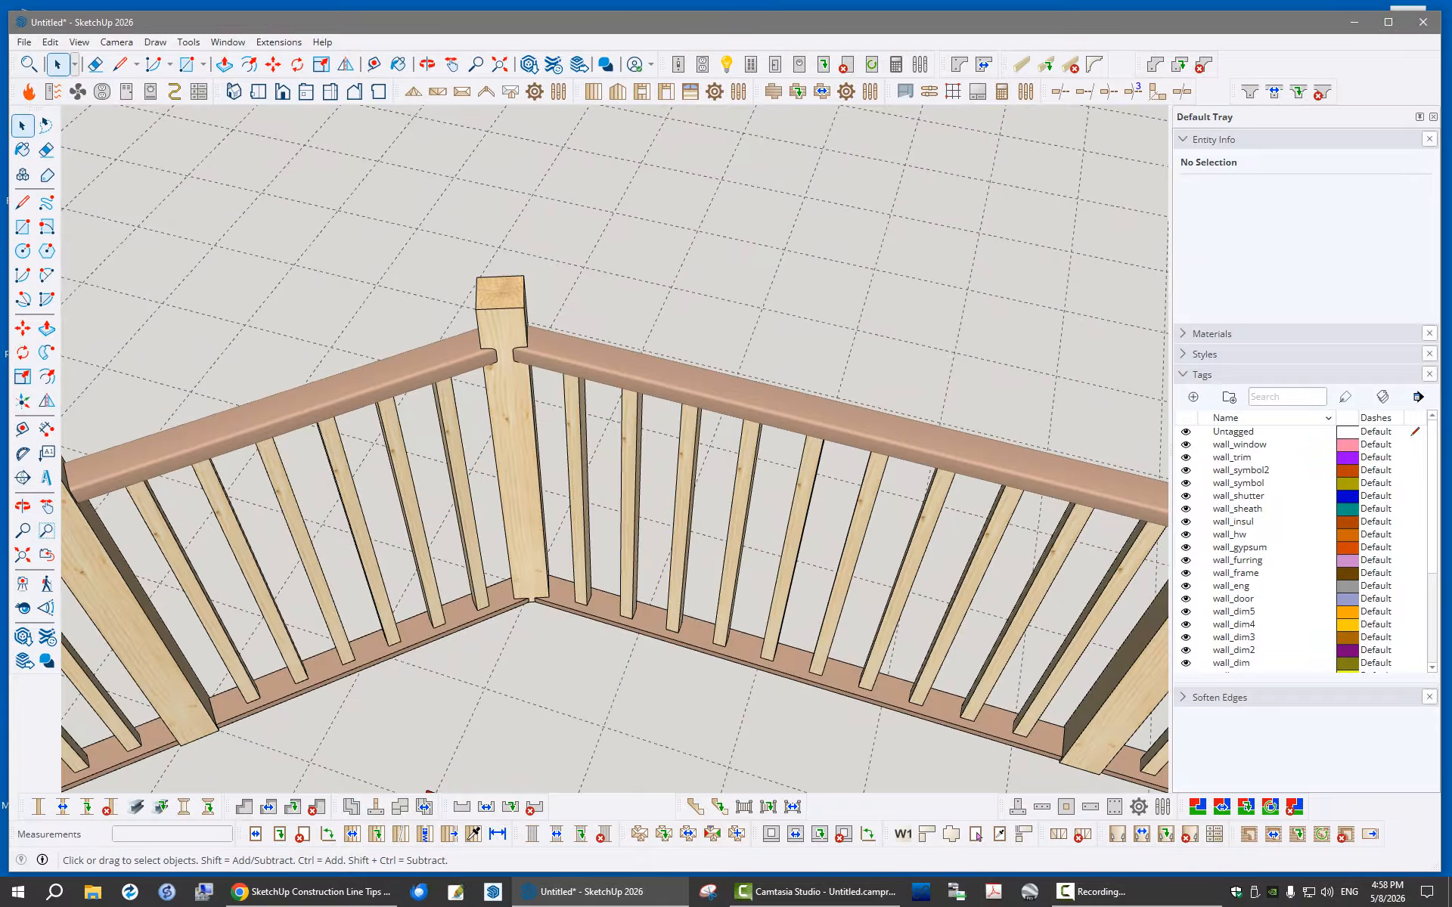
pyautogui.scroll(-4, 541, 352)
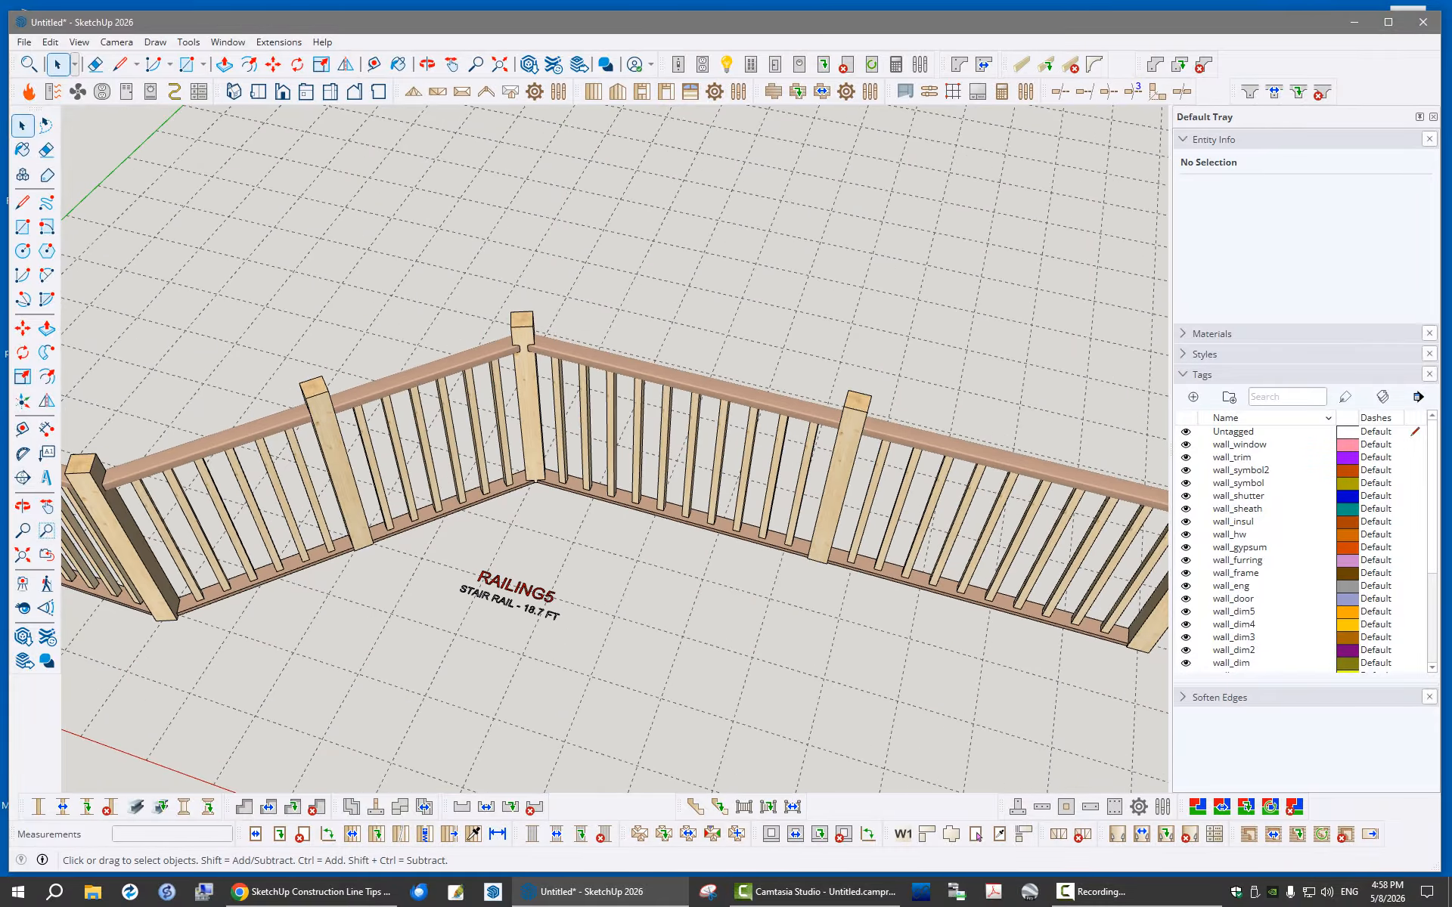
pyautogui.scroll(3, 524, 344)
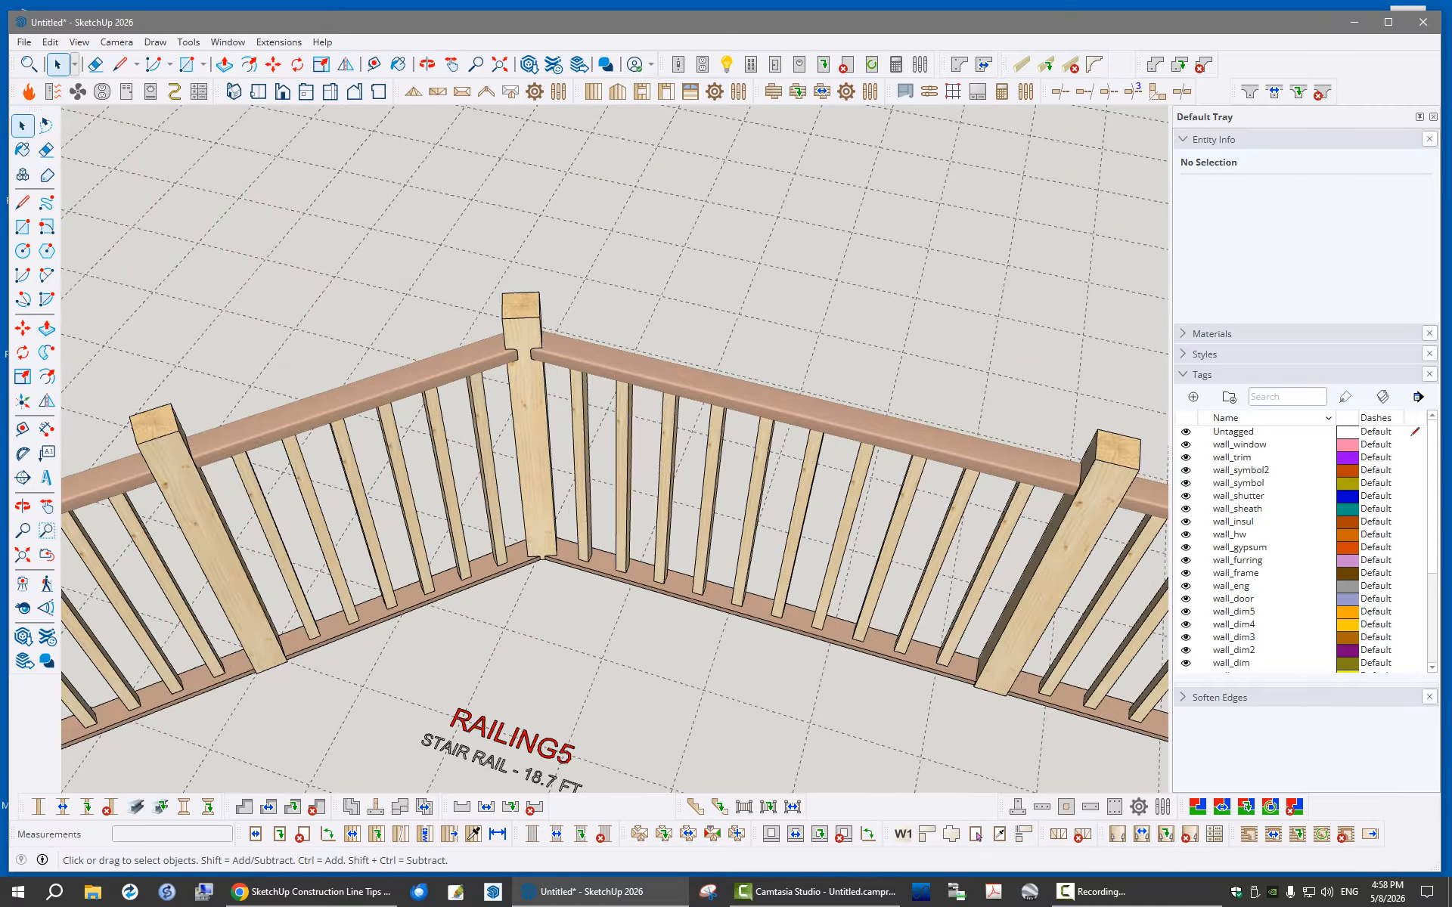
pyautogui.scroll(6, 543, 560)
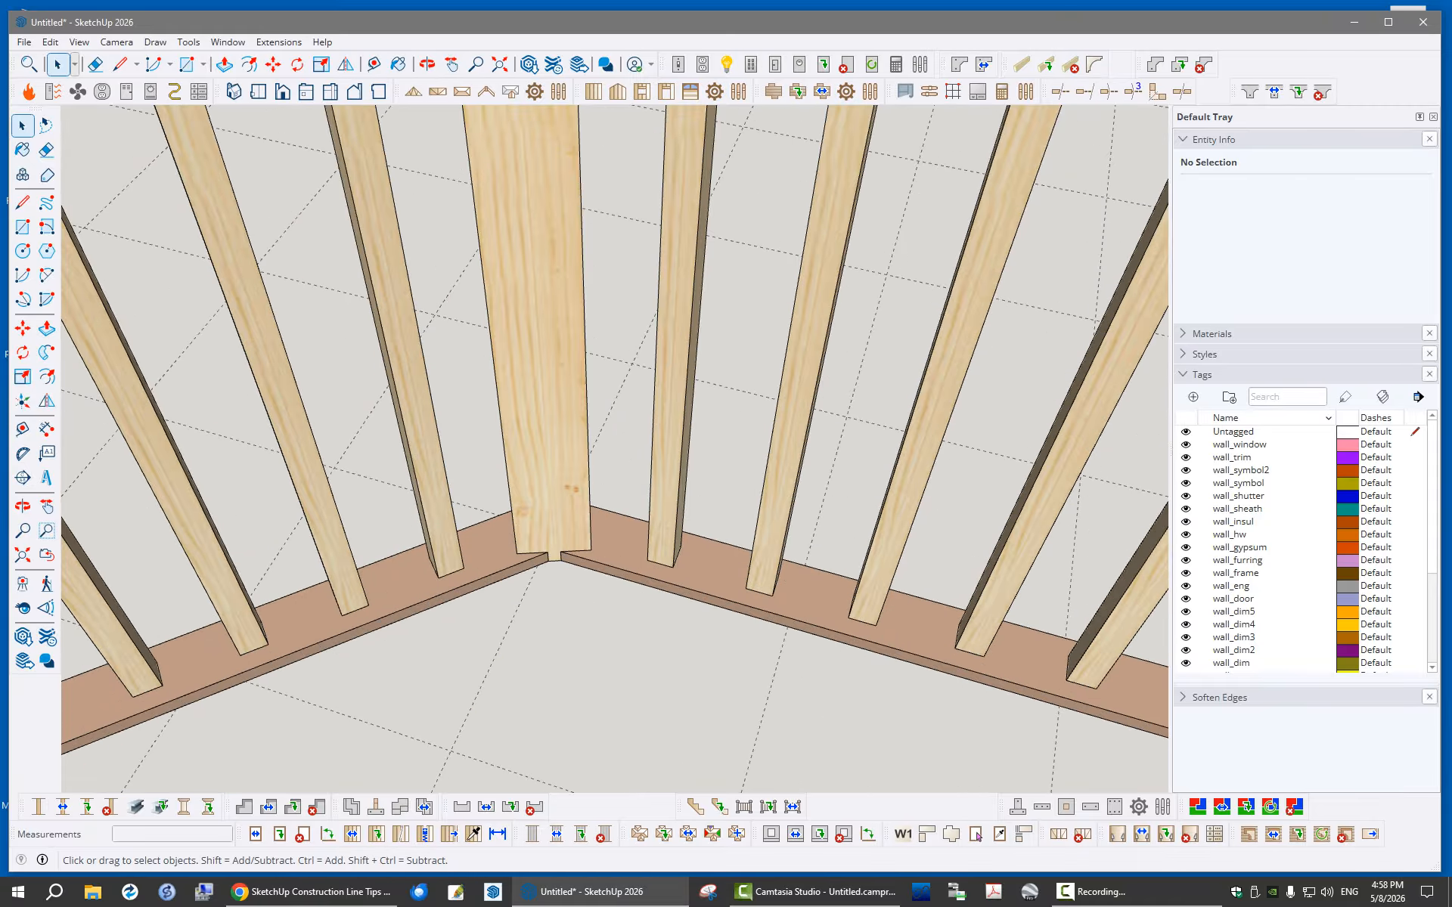
pyautogui.scroll(-6, 546, 561)
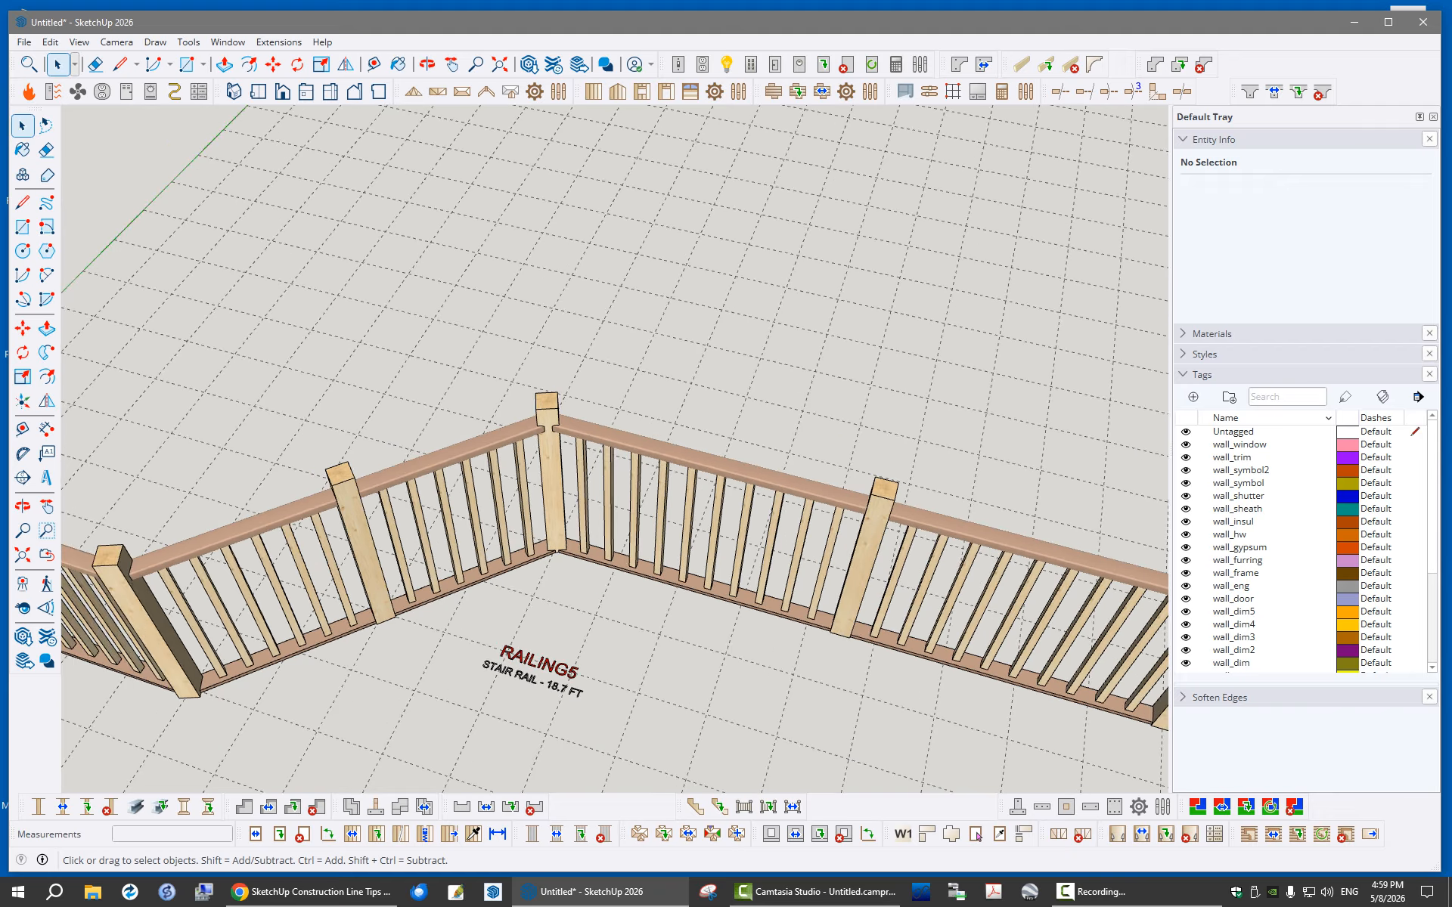
pyautogui.moveTo(546, 562); pyautogui.dragTo(559, 519, button='middle')
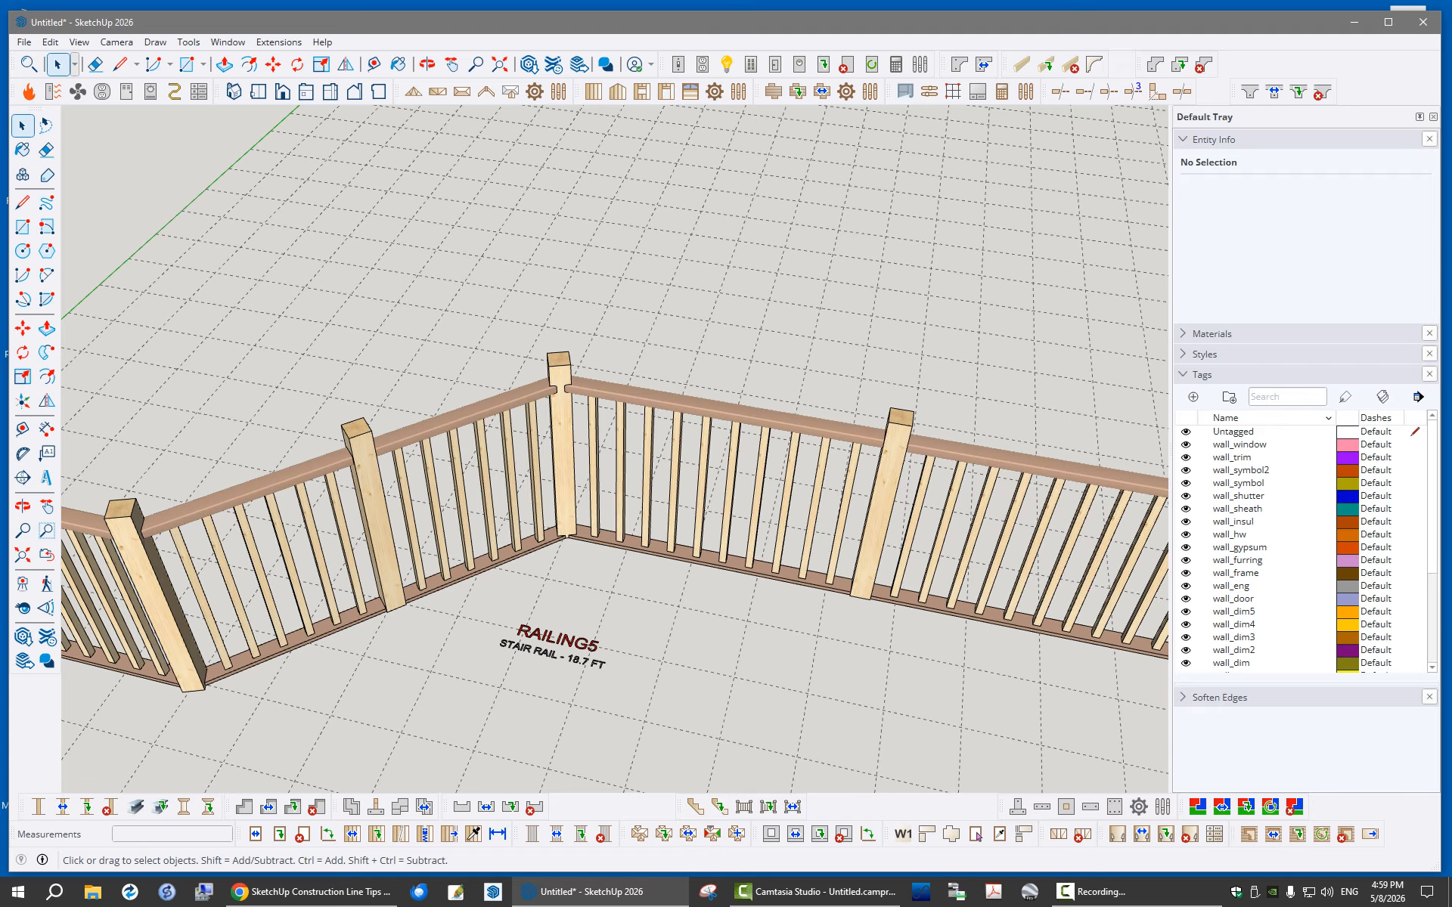
pyautogui.scroll(-5, 686, 412)
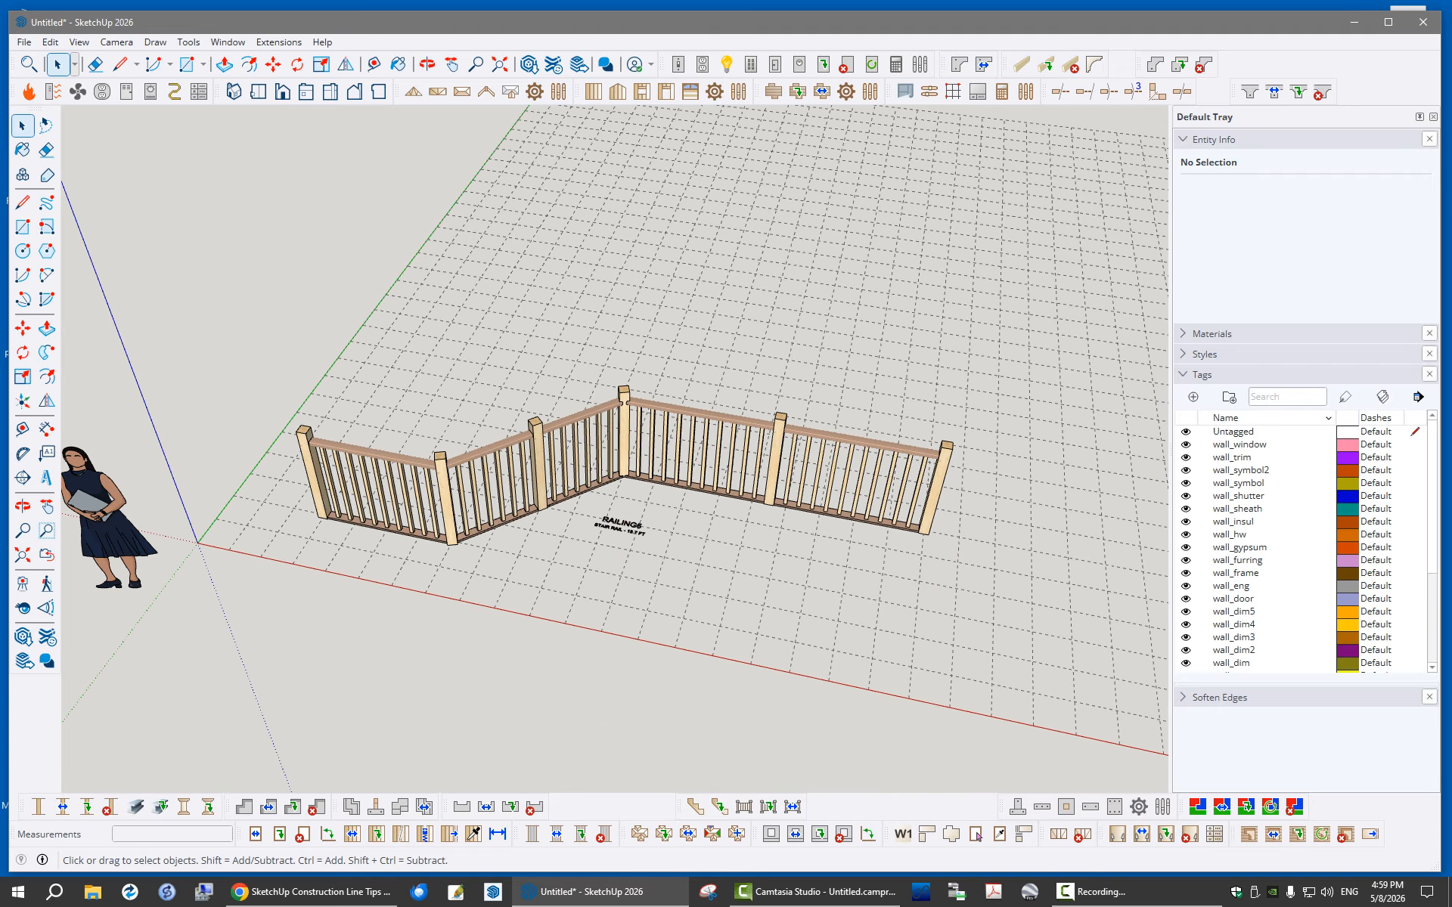
pyautogui.moveTo(686, 412); pyautogui.dragTo(649, 412, button='middle')
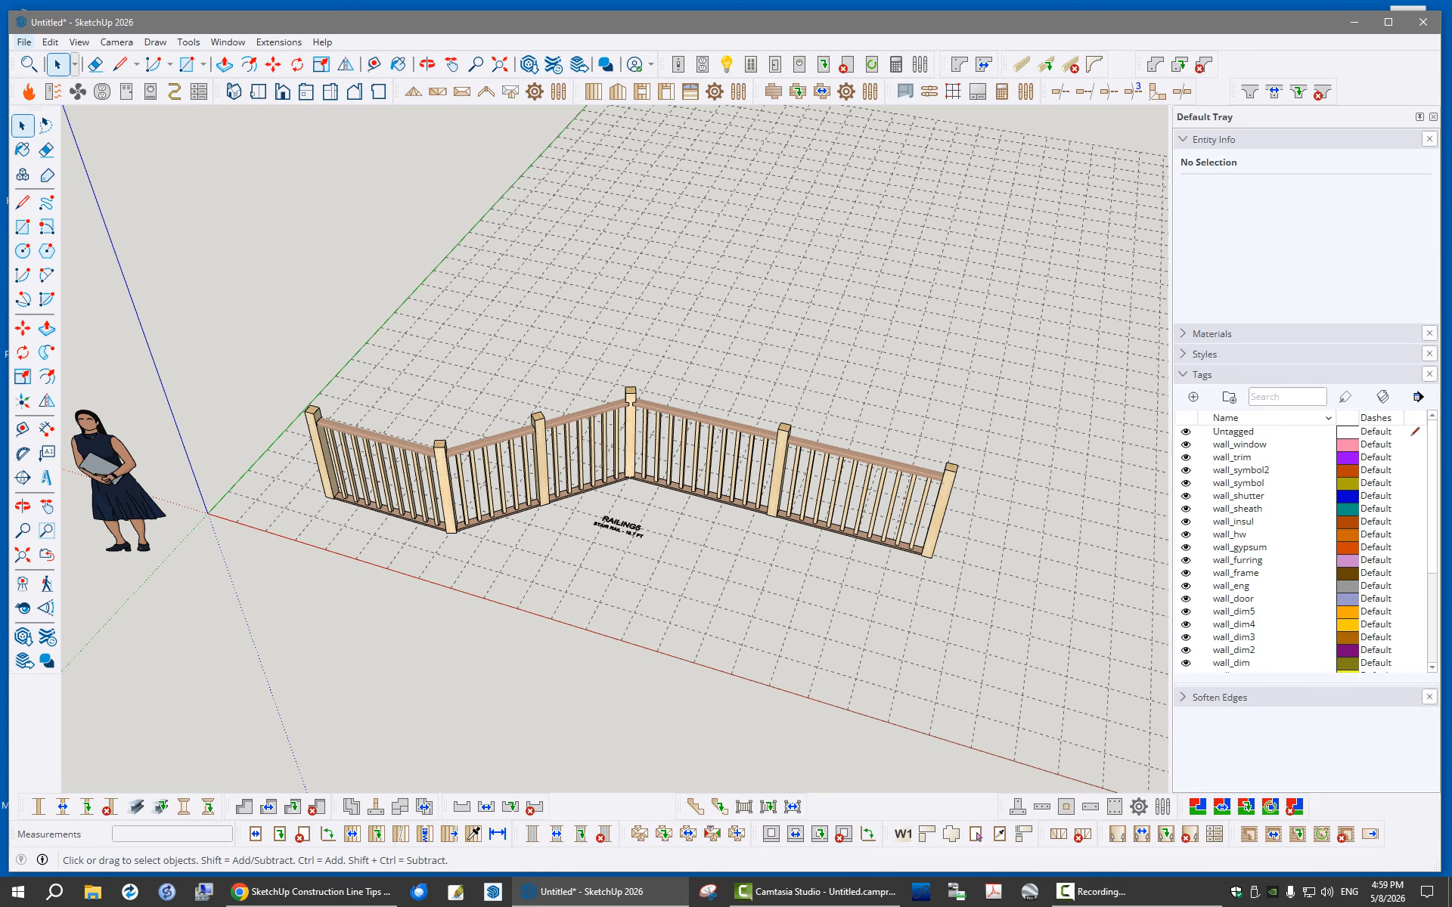
# Open the recent file railing_test6.skp without saving the changes to the untitled model
pyautogui.click(25, 41)
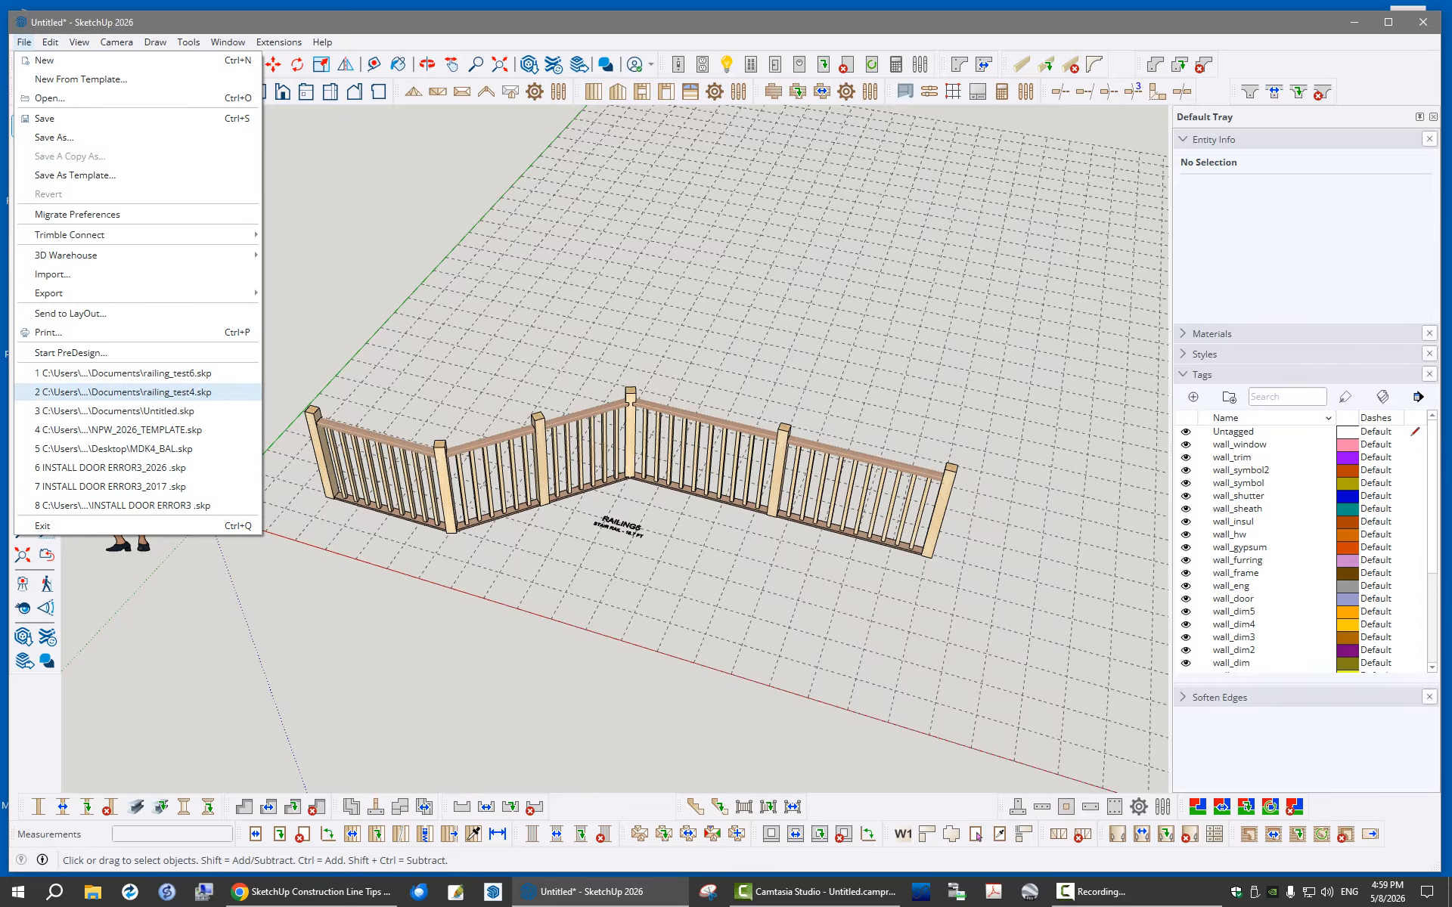
pyautogui.click(123, 374)
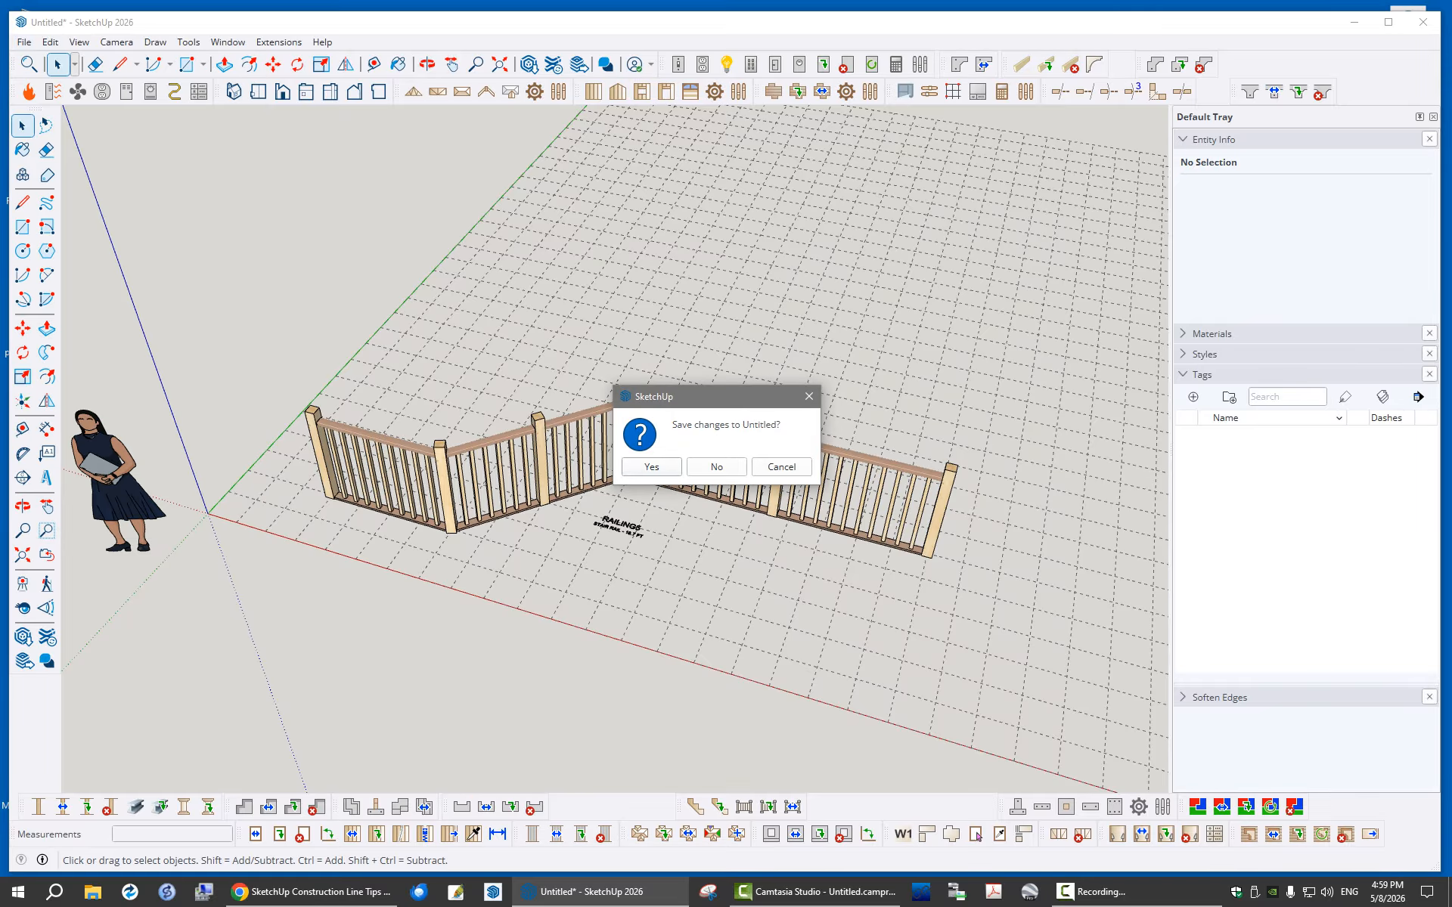
pyautogui.click(716, 467)
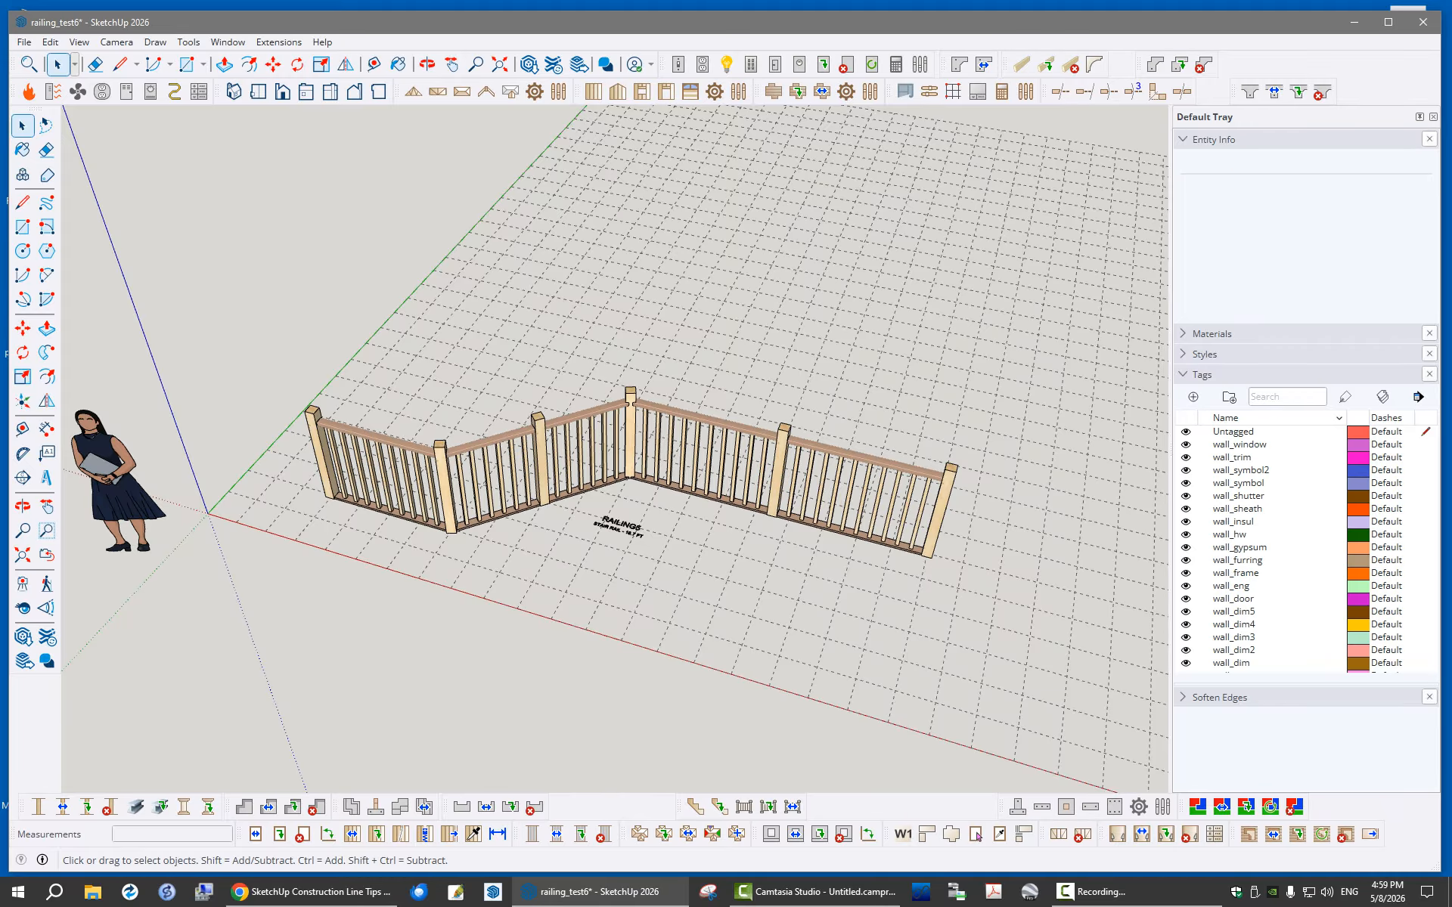
pyautogui.scroll(-3, 333, 503)
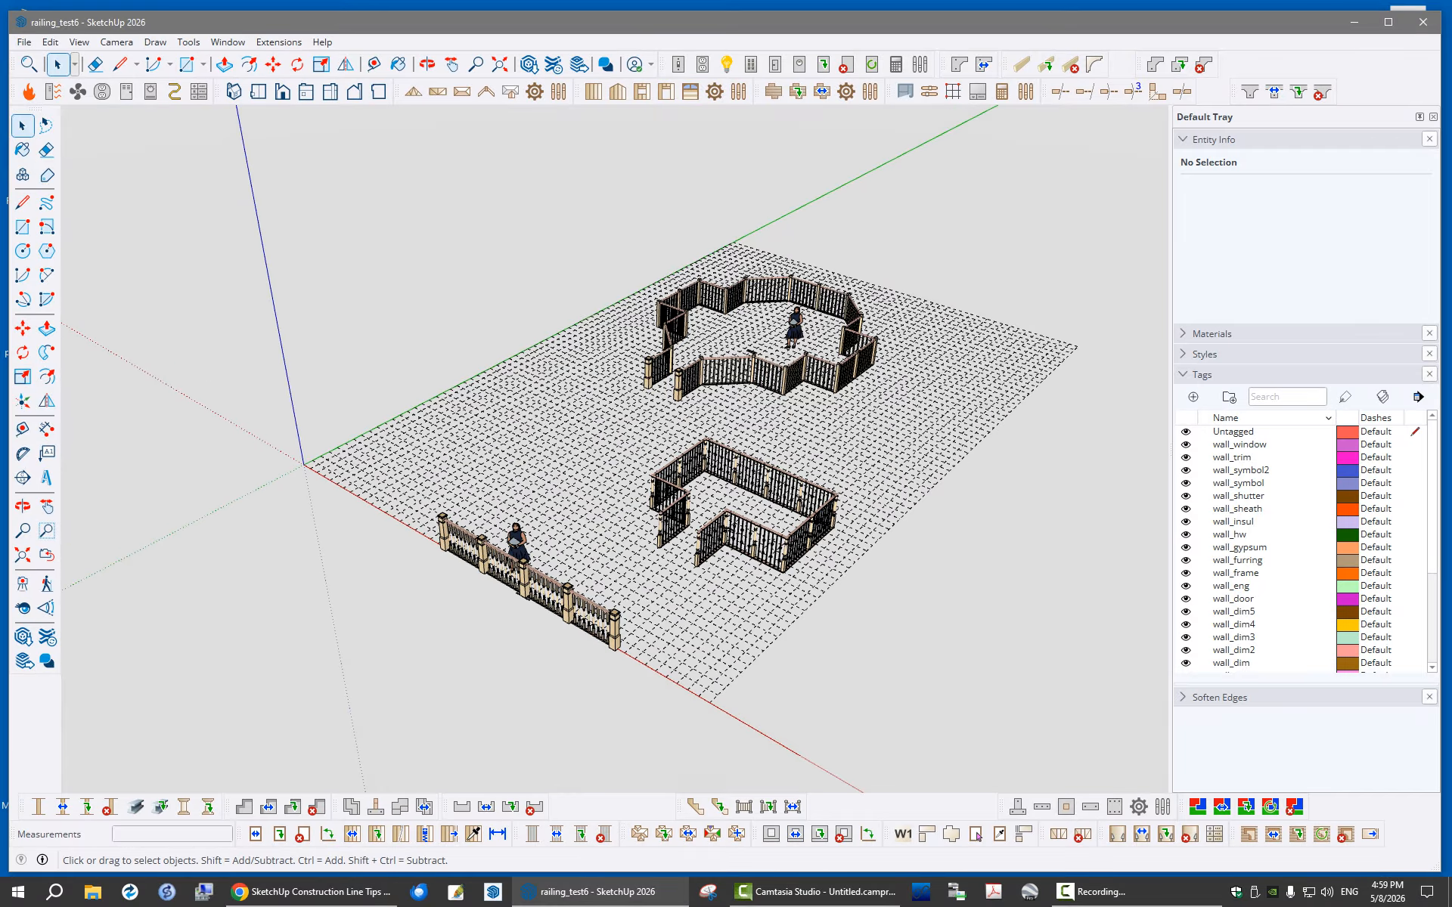
# Examine the rectangular railing with turned posts, especially the handrail fittings over its corner, middle and end posts
pyautogui.scroll(6, 734, 499)
pyautogui.scroll(3, 700, 512)
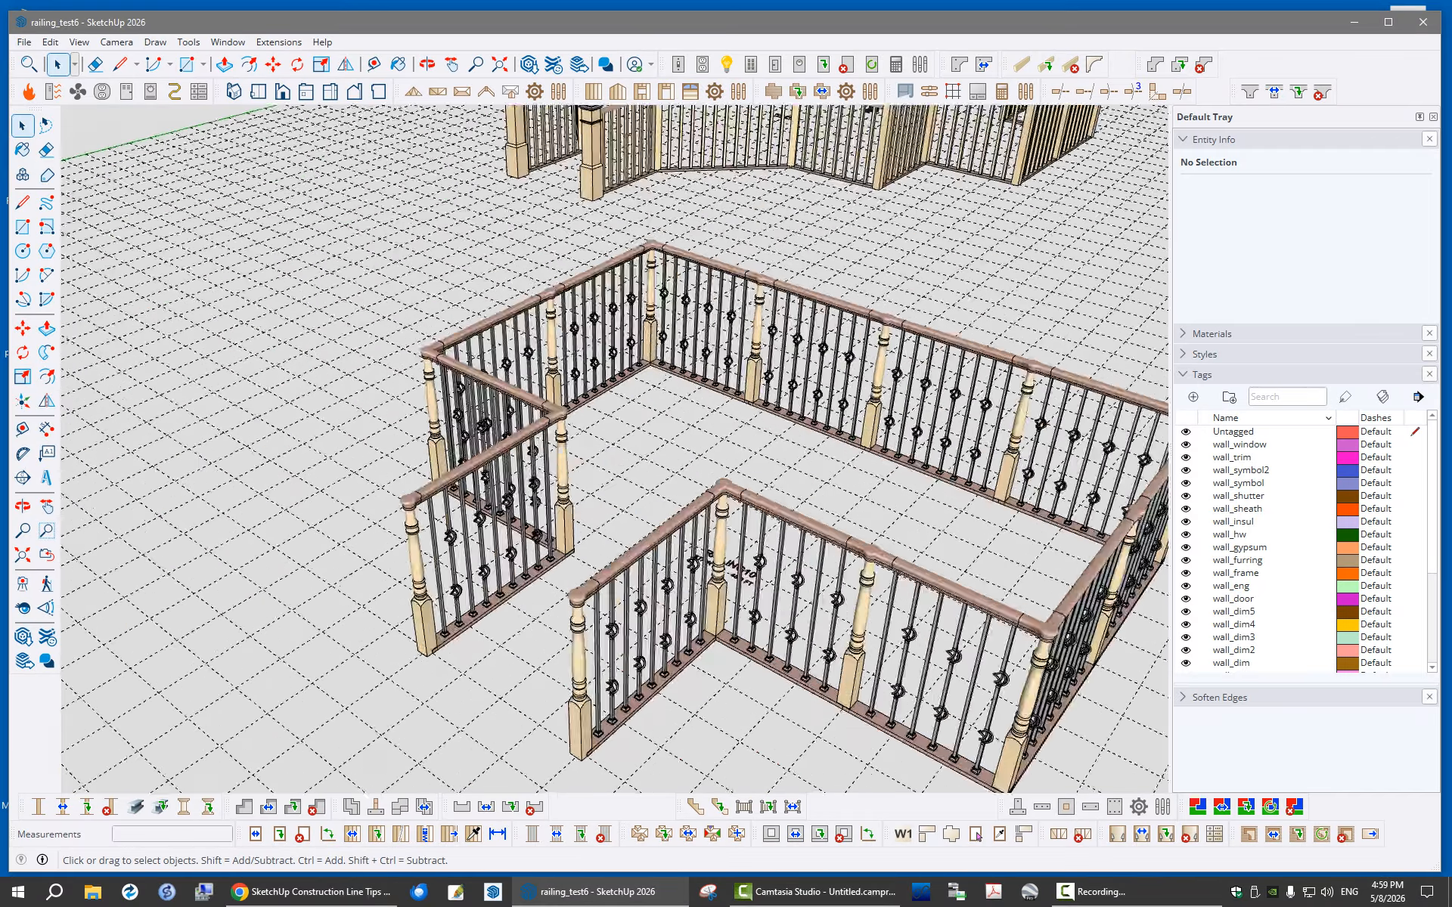
pyautogui.scroll(2, 617, 449)
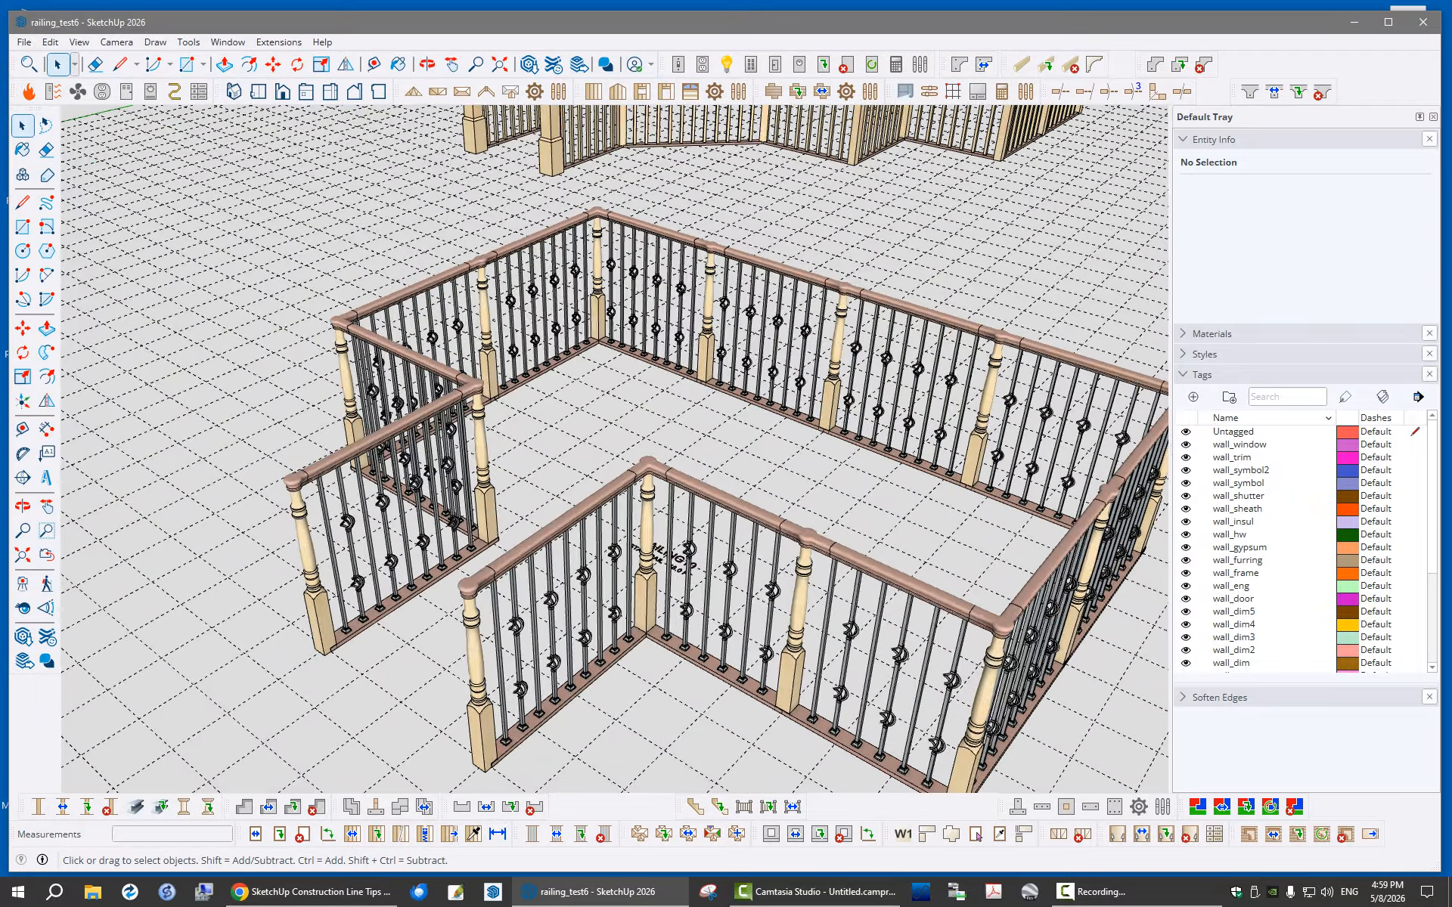
pyautogui.scroll(3, 680, 576)
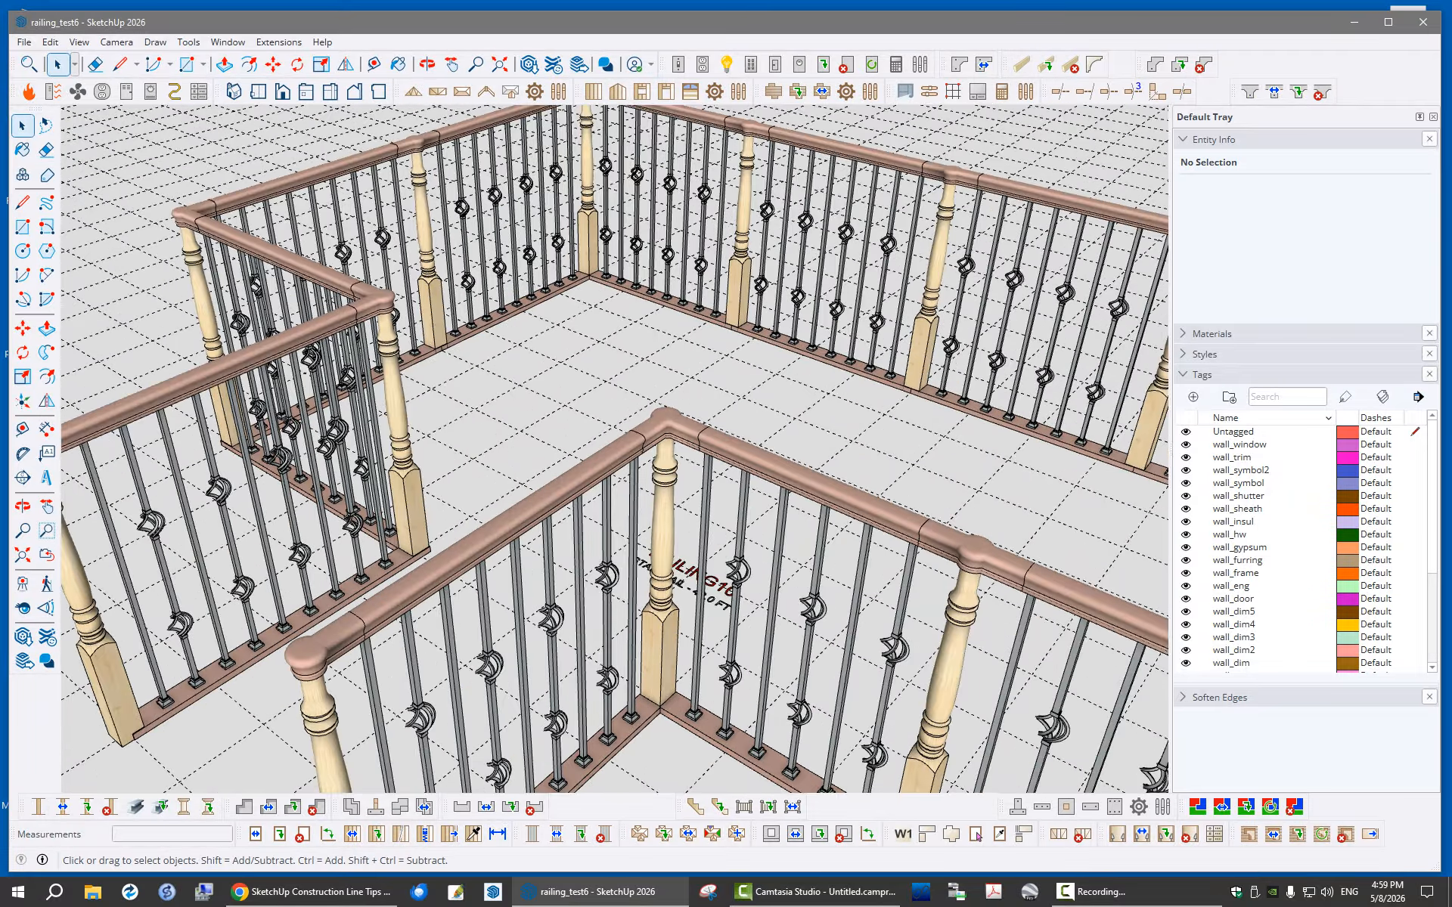
pyautogui.scroll(-5, 665, 544)
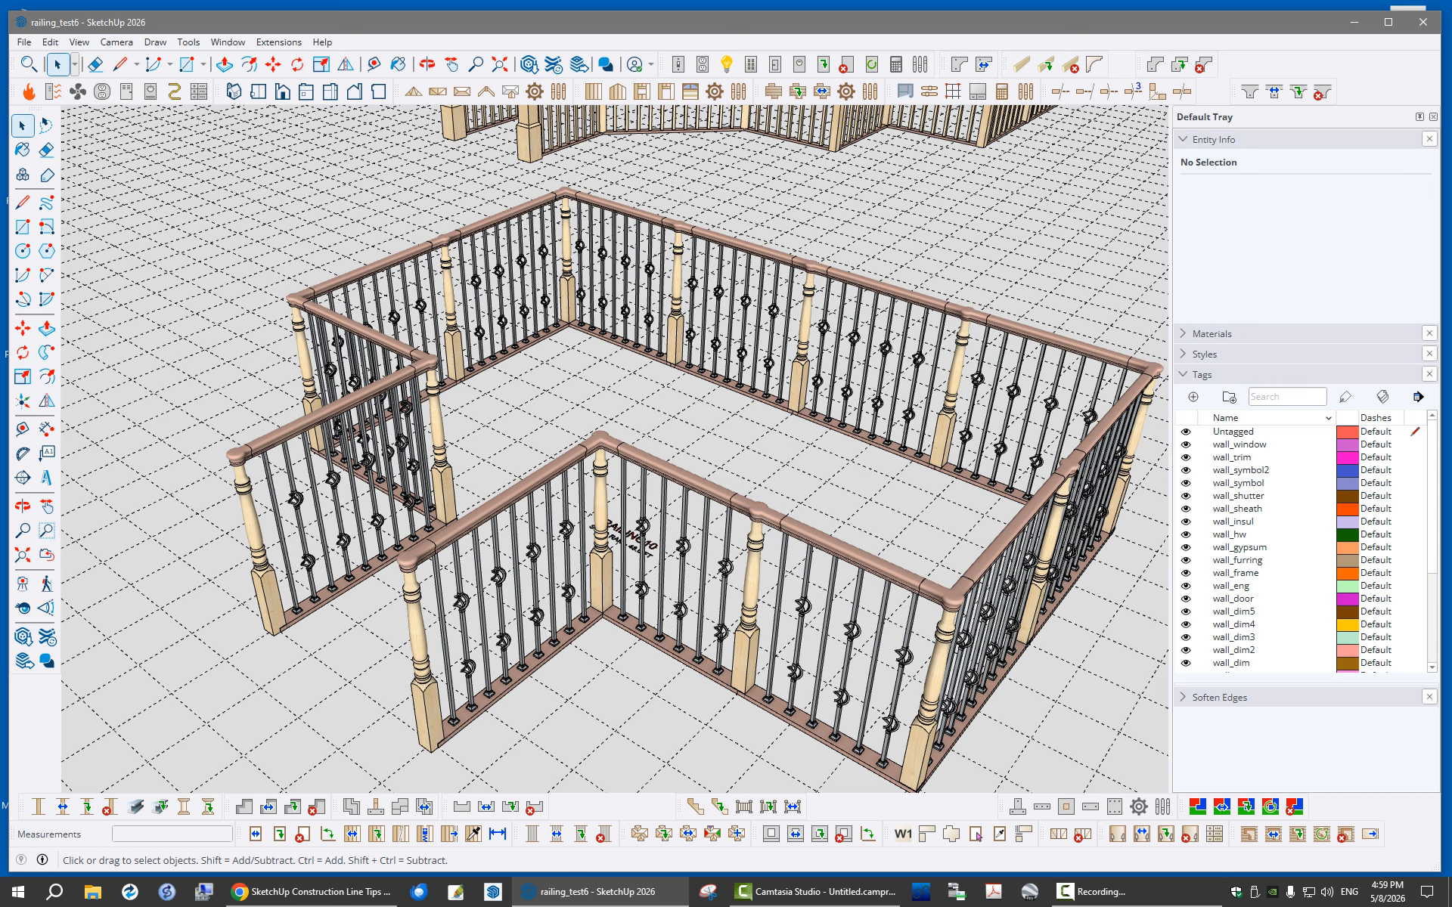
pyautogui.scroll(2, 726, 635)
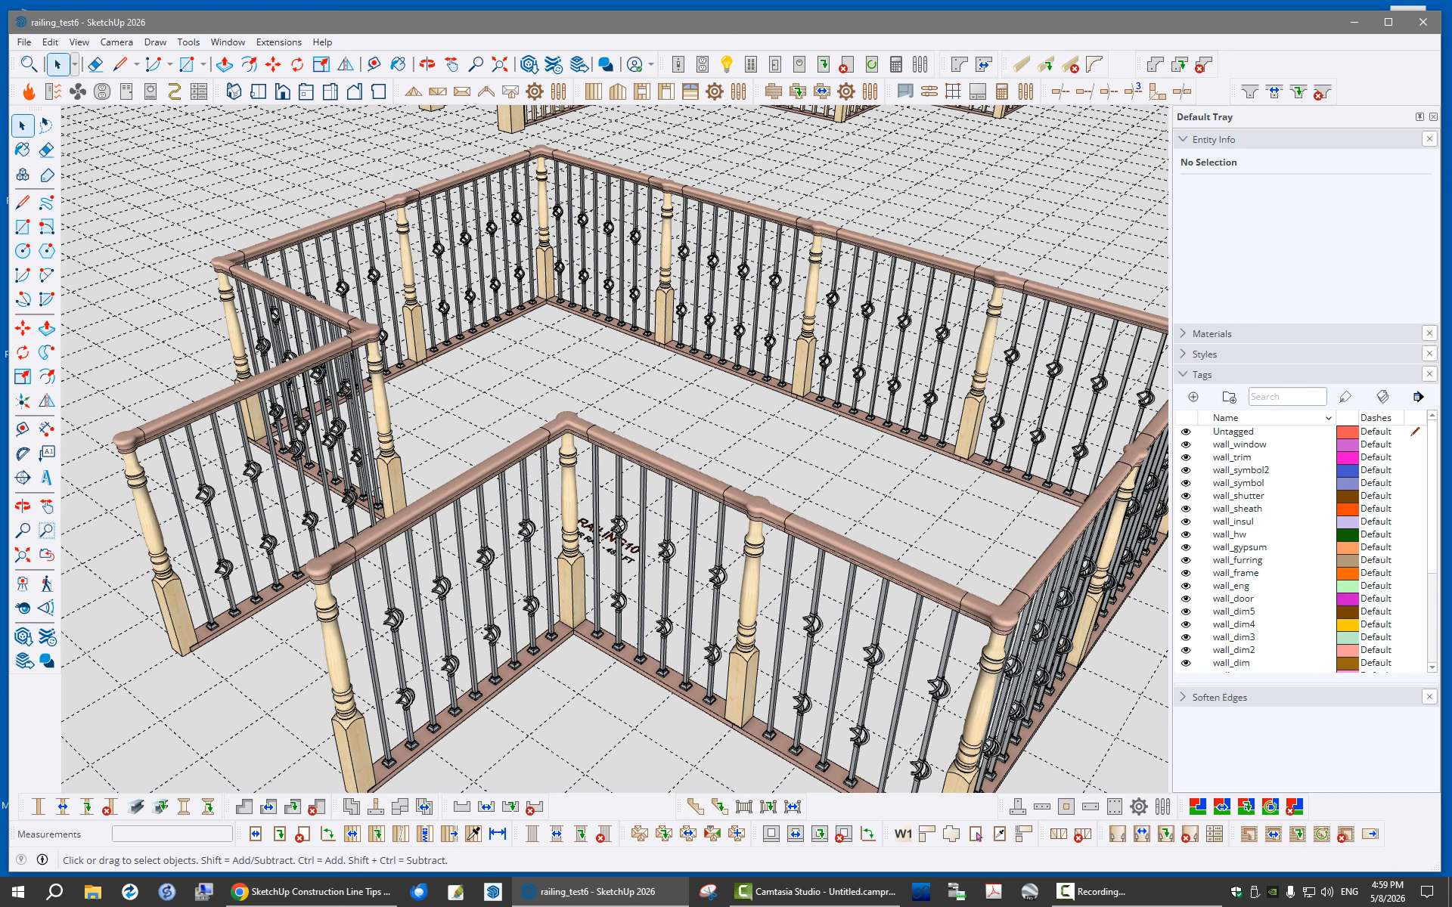
# Open the turned-post railing assembly for editing and review its basic options, handrail settings and start, end, corner and middle fittings
pyautogui.rightClick(773, 514)
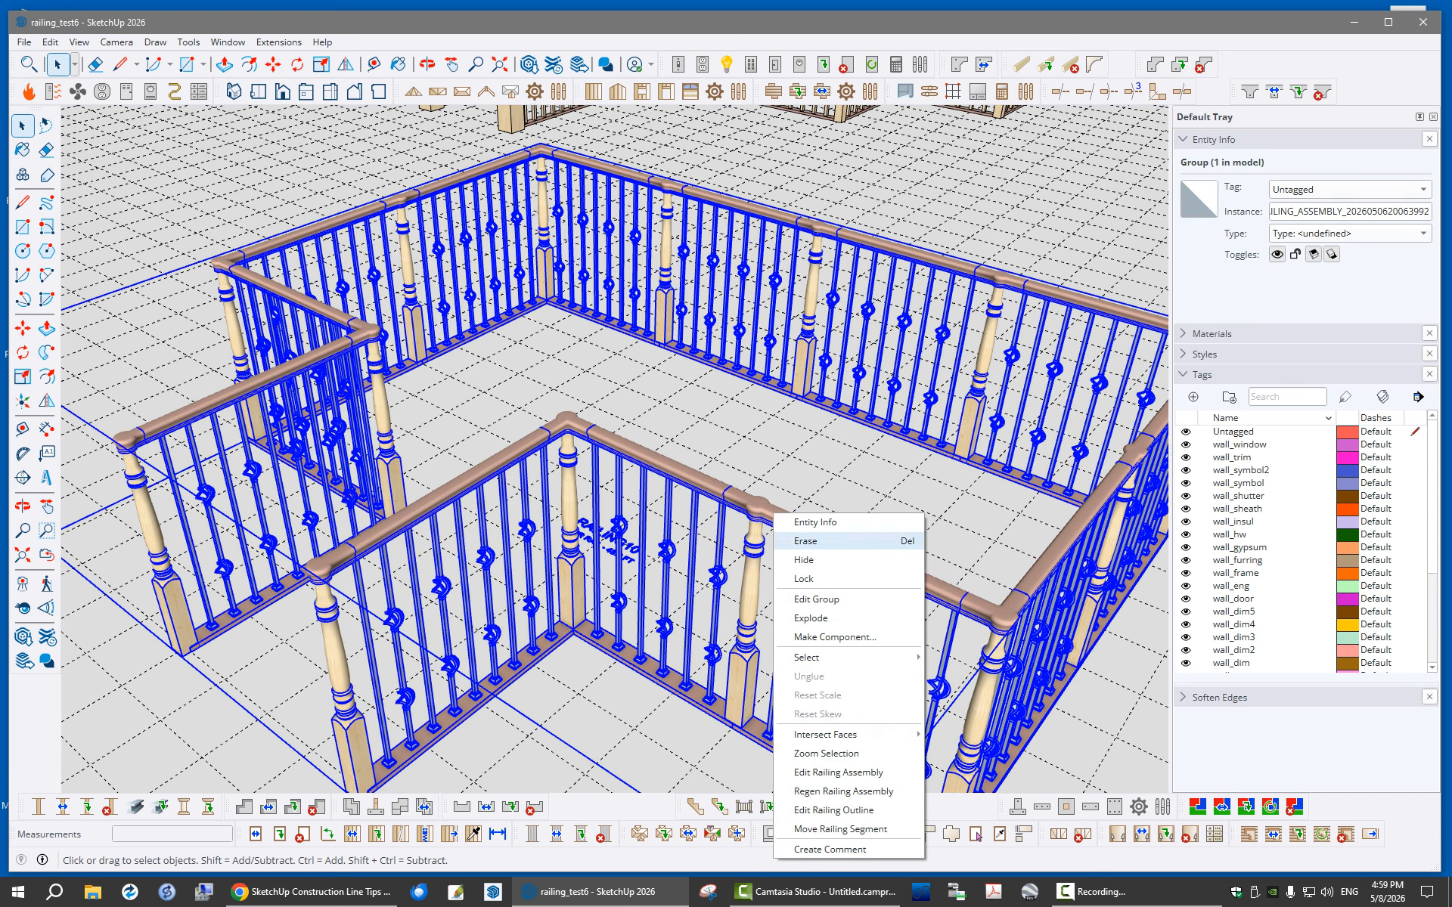
pyautogui.click(839, 772)
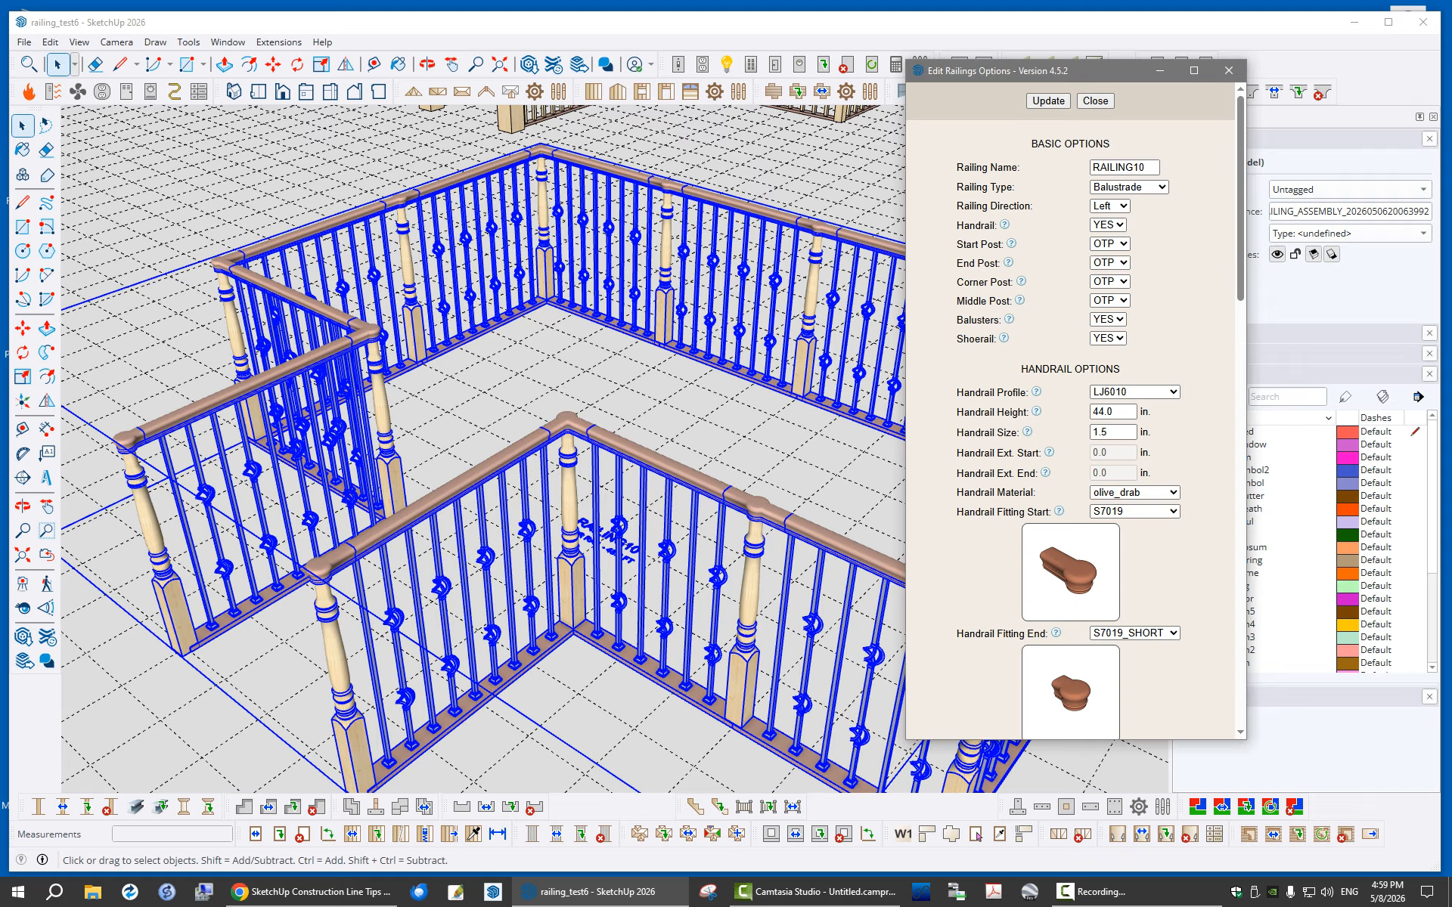
pyautogui.scroll(-4, 1070, 416)
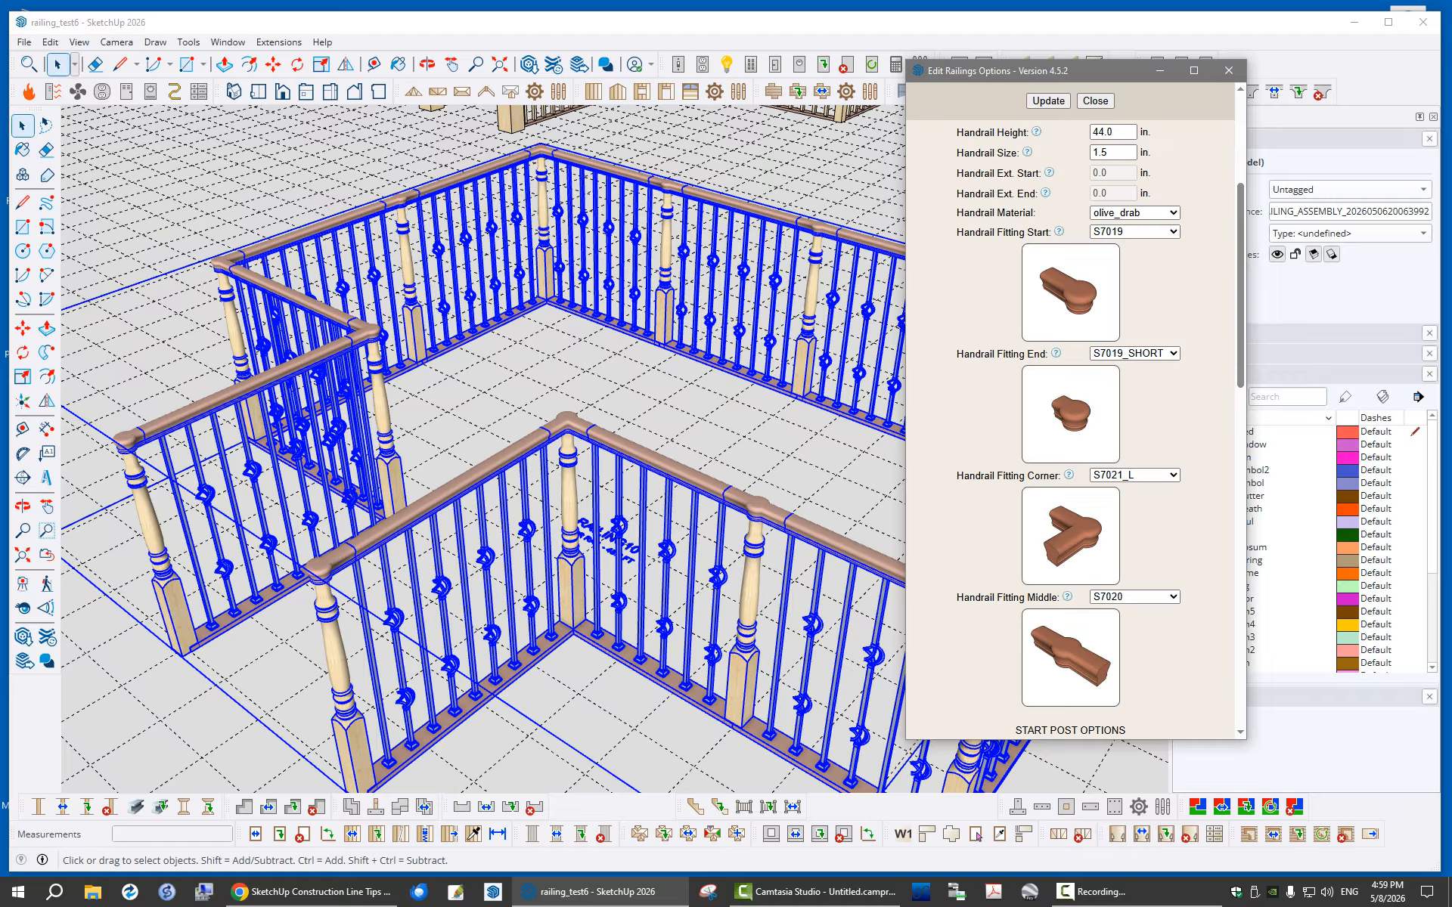
pyautogui.scroll(4, 1070, 415)
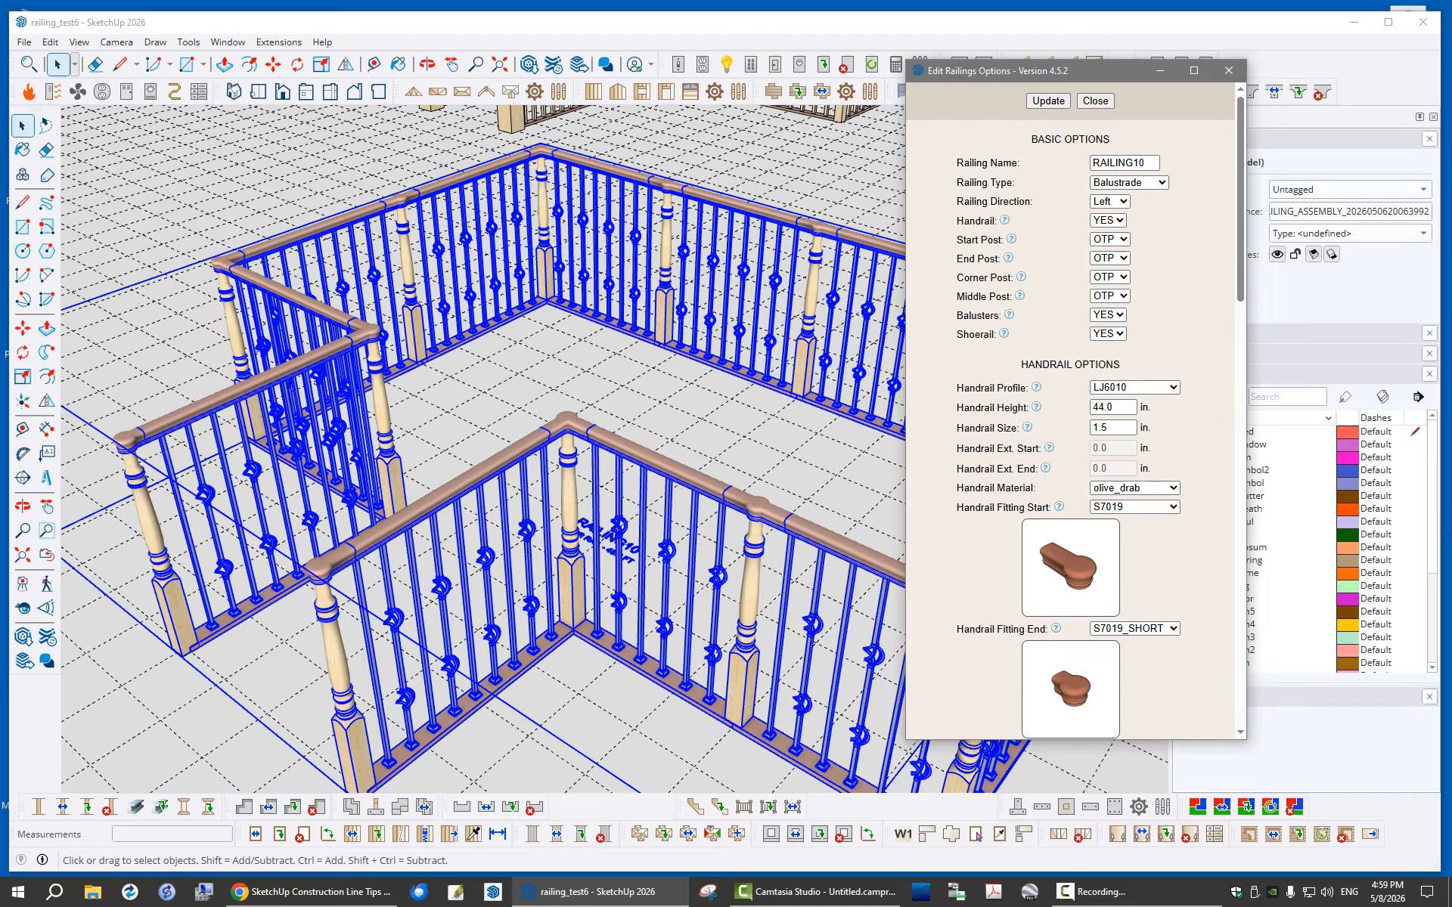
pyautogui.scroll(-6, 1070, 416)
pyautogui.scroll(3, 1070, 416)
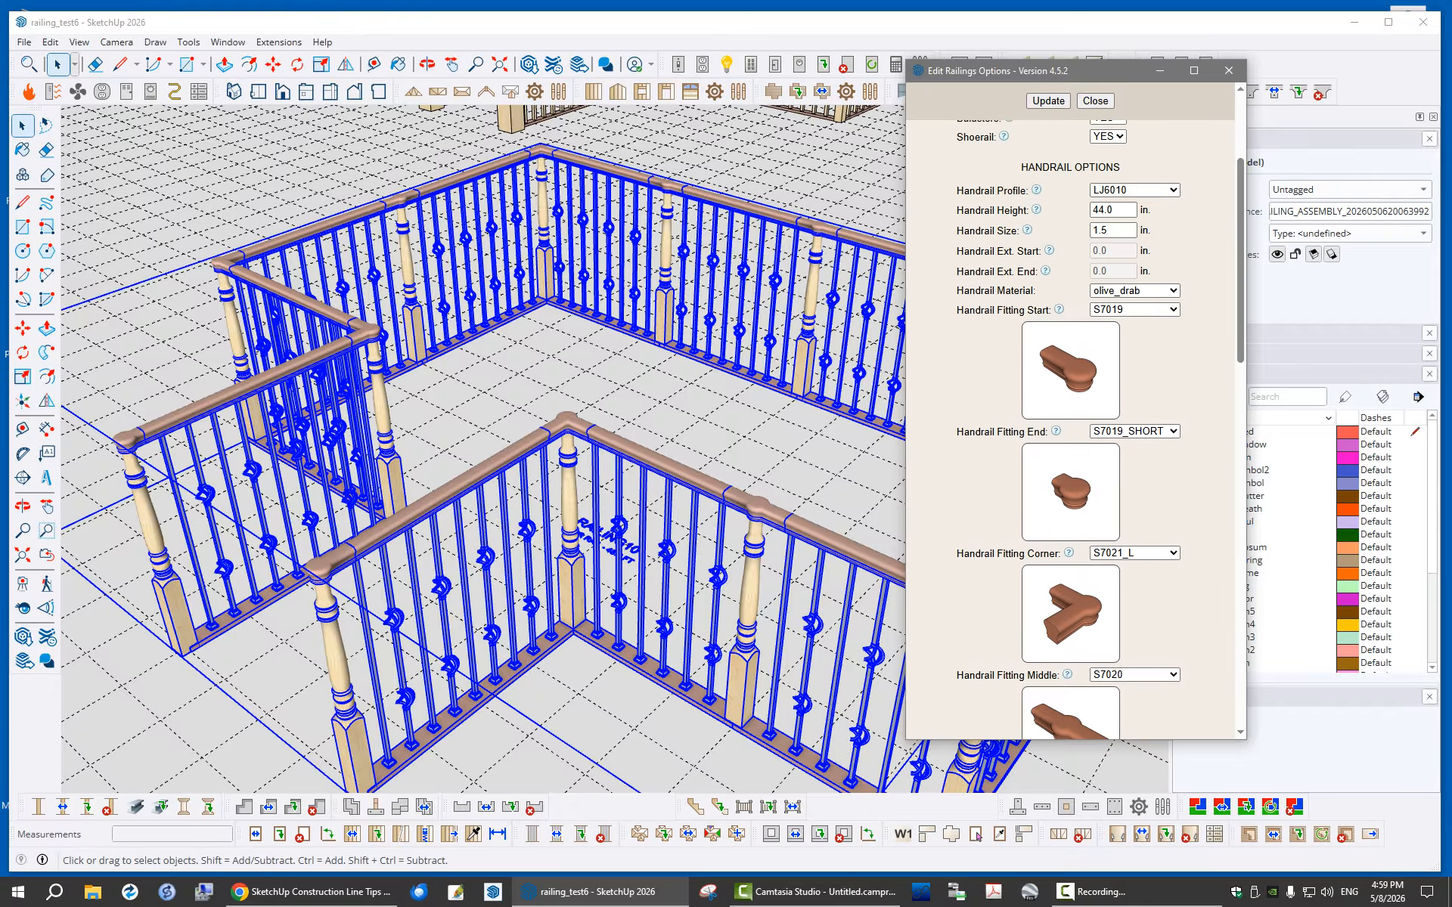
pyautogui.scroll(3, 1070, 416)
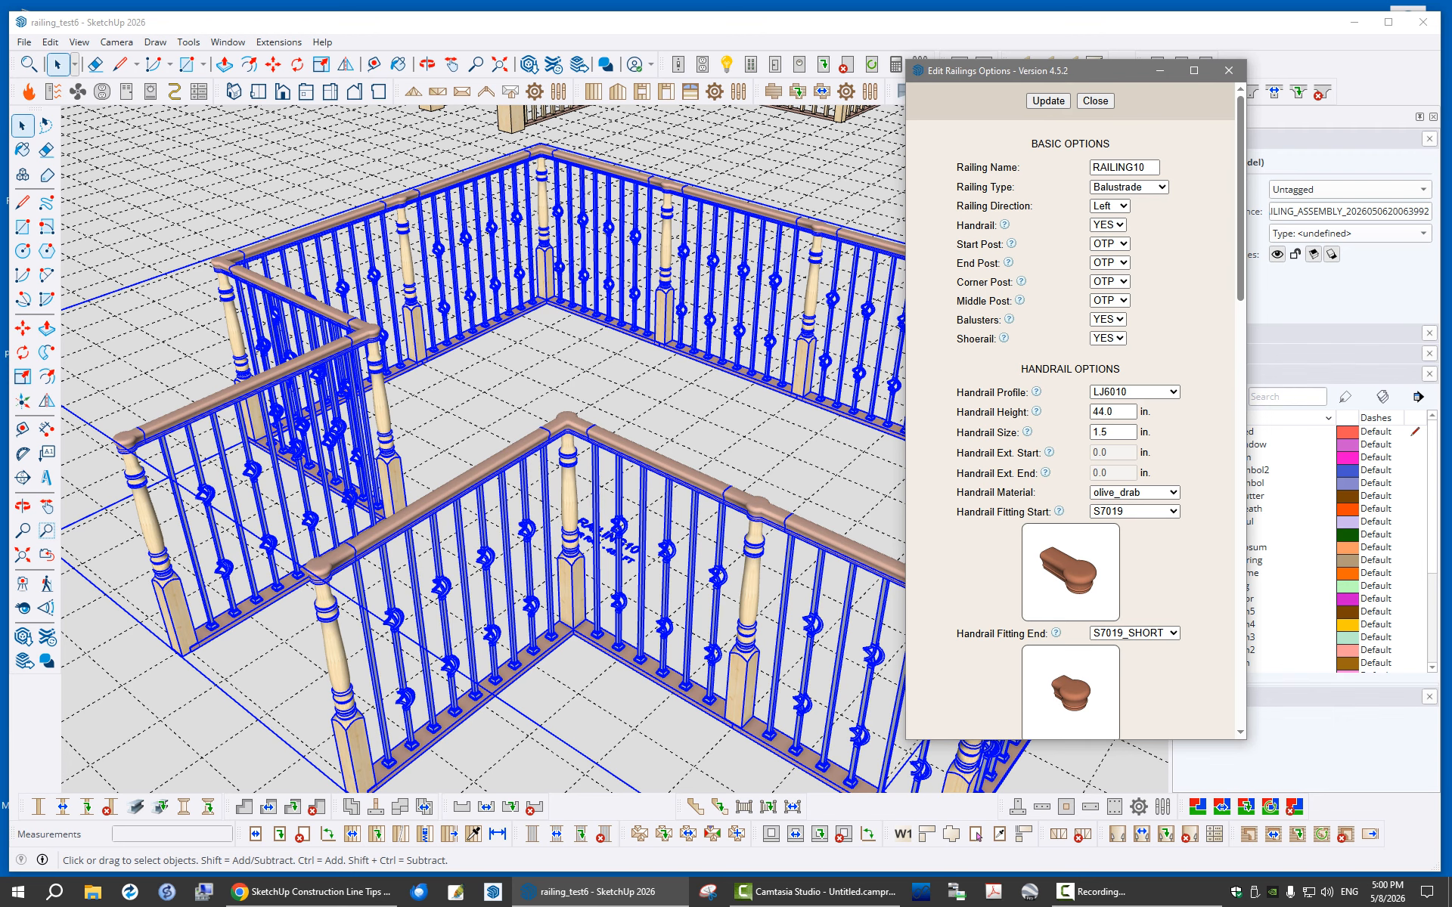
pyautogui.scroll(-5, 1070, 424)
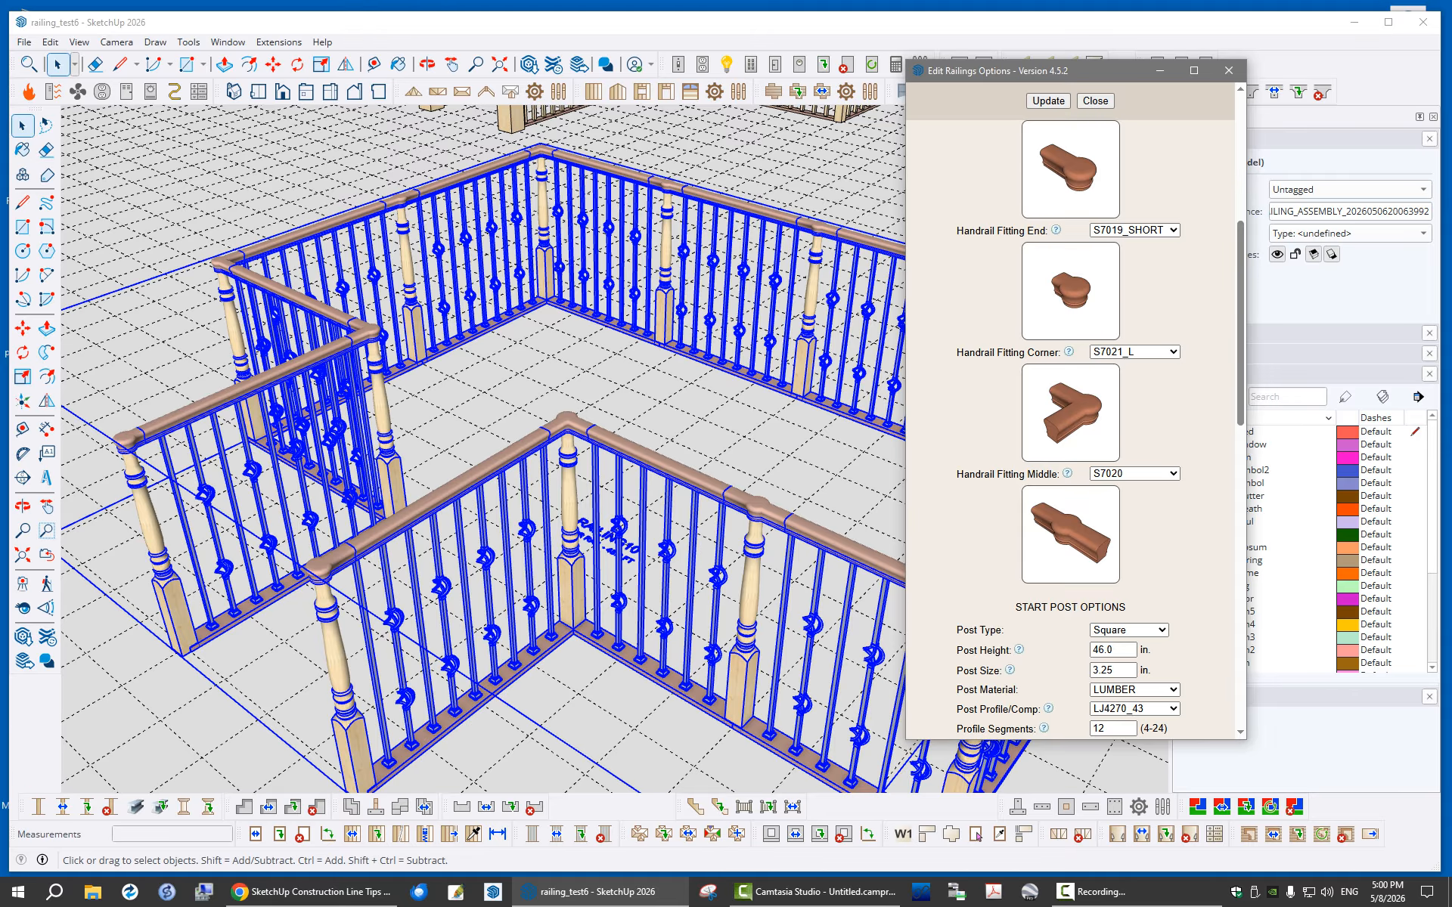
pyautogui.scroll(-2, 490, 517)
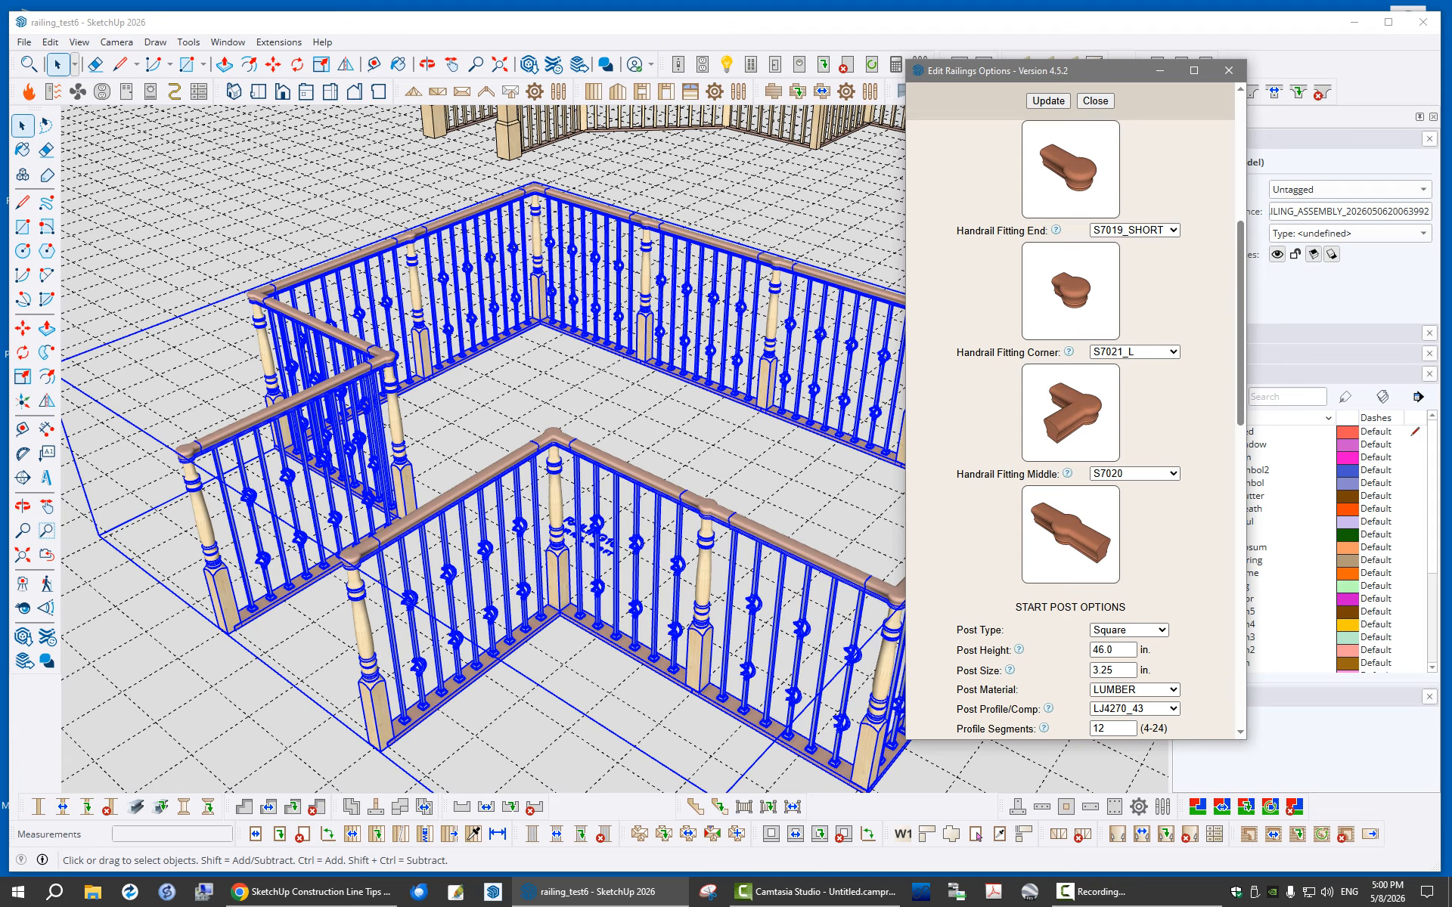
pyautogui.scroll(5, 1071, 423)
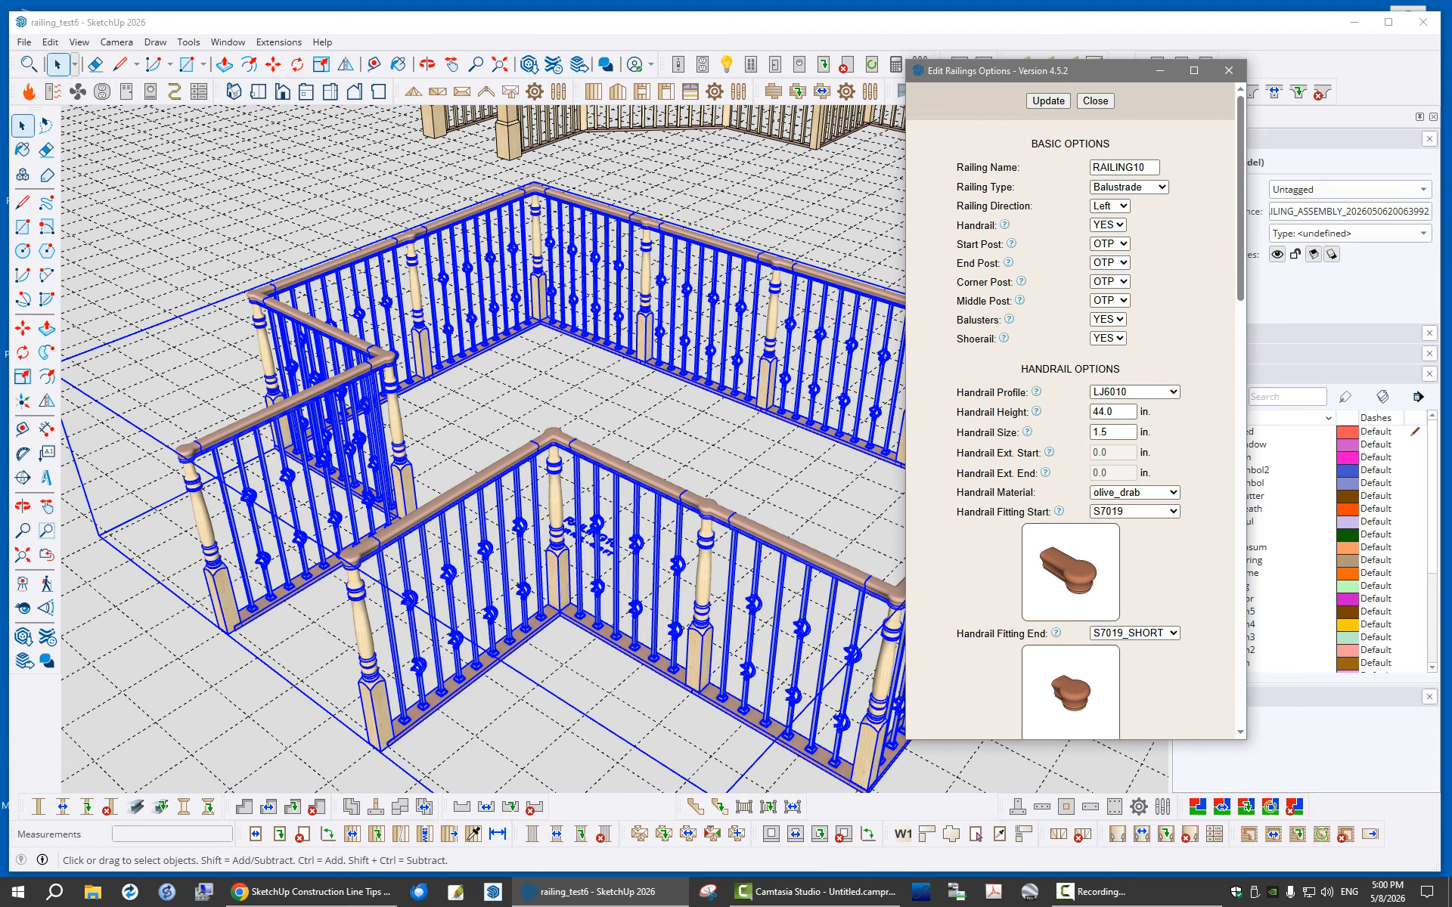
pyautogui.scroll(-5, 1071, 423)
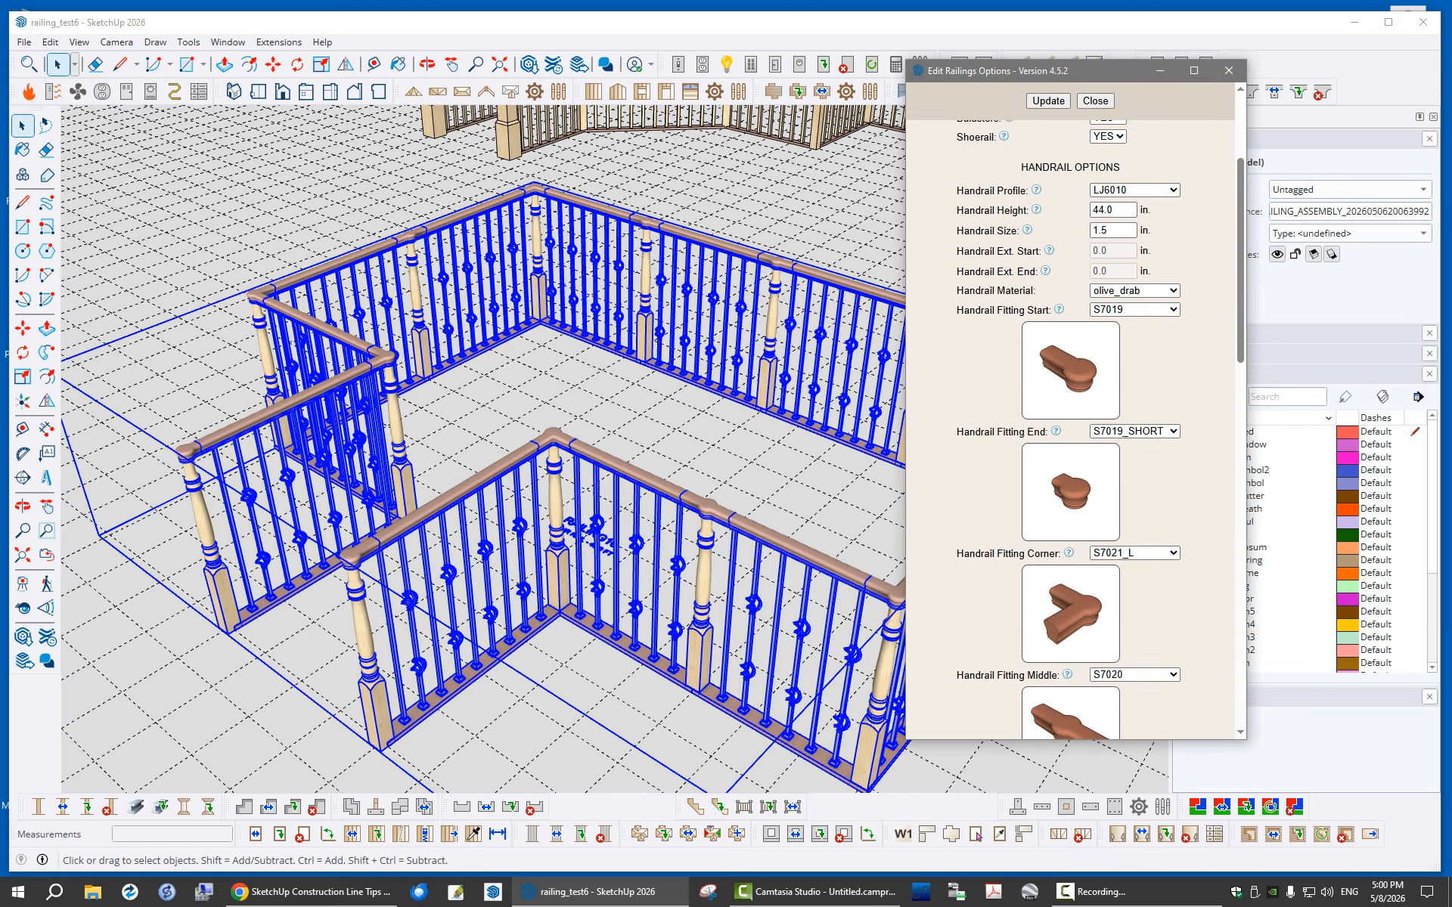
# Browse the fittings available for the handrail's end without choosing a different one
pyautogui.click(1134, 230)
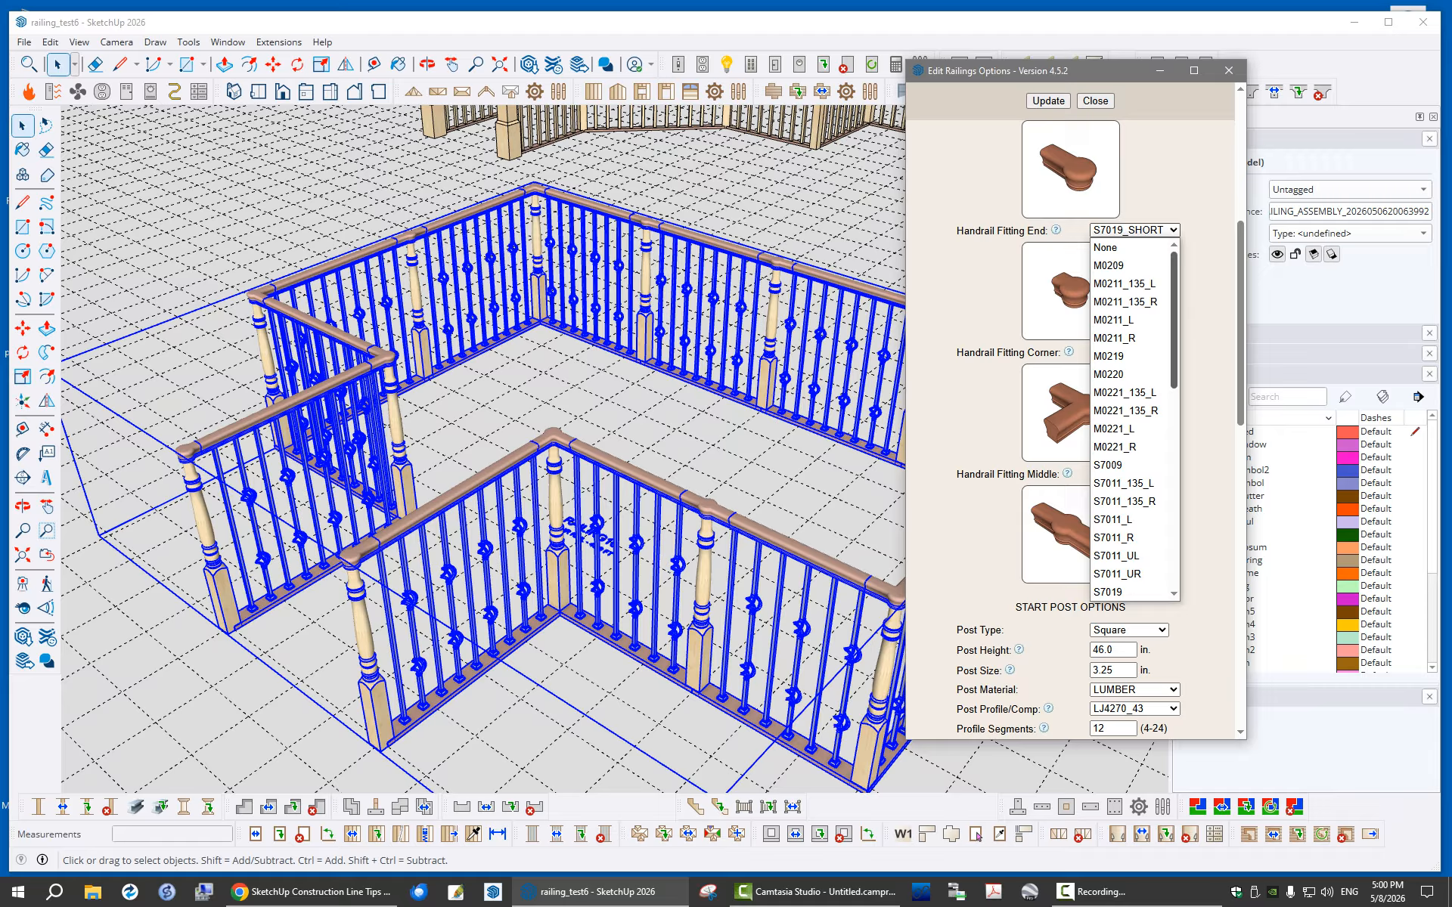
pyautogui.moveTo(1174, 320)
pyautogui.mouseDown()
pyautogui.moveTo(1174, 520)
pyautogui.moveTo(1174, 327)
pyautogui.mouseUp()
pyautogui.click(1212, 326)
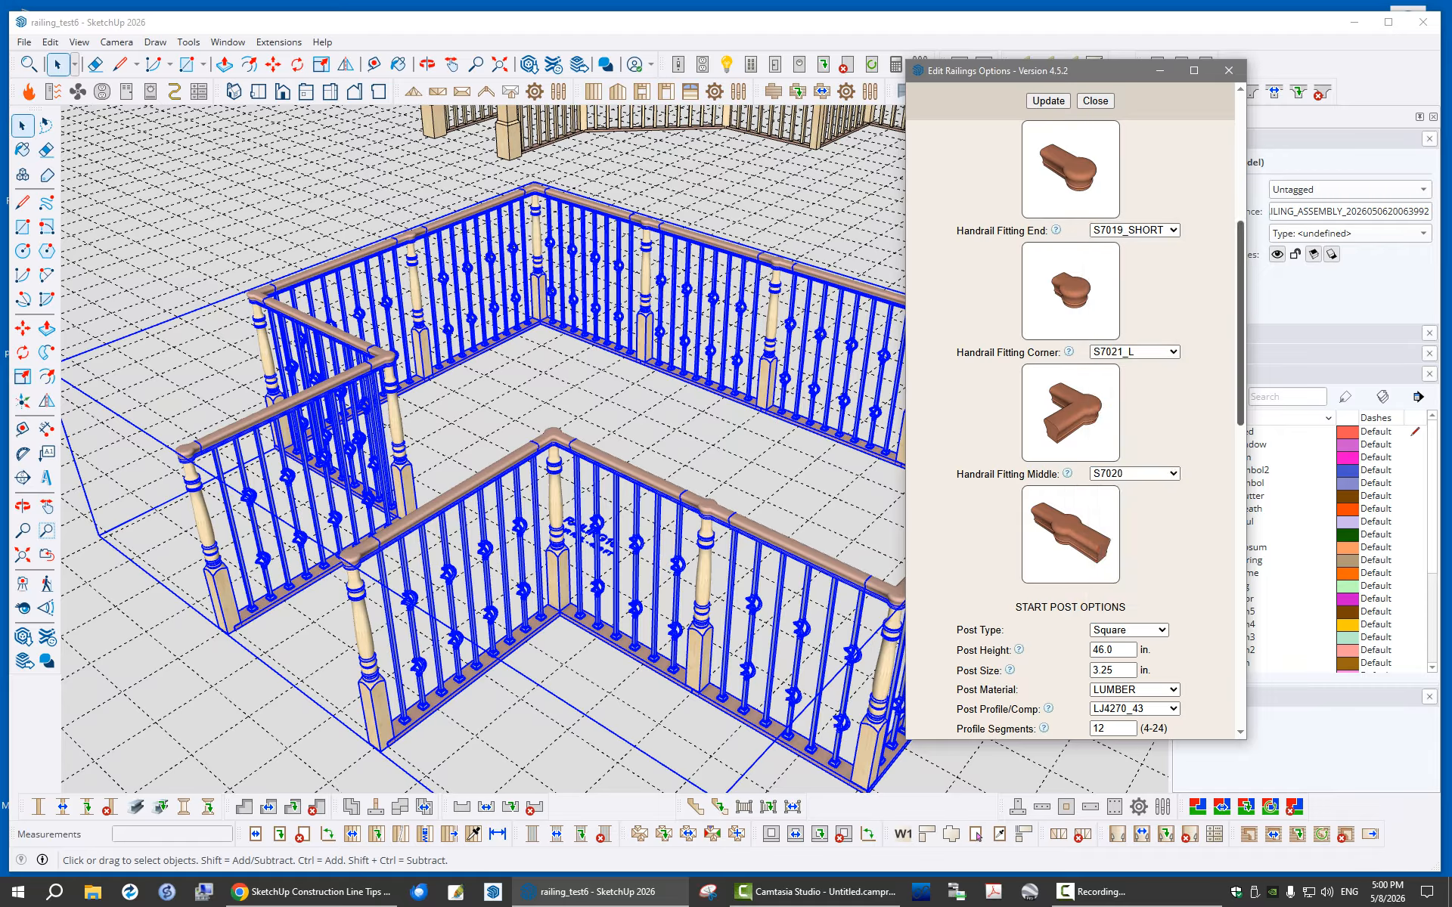
# Set the handrail's corner fitting to M0211_135_L and update the railing assembly
pyautogui.click(1135, 351)
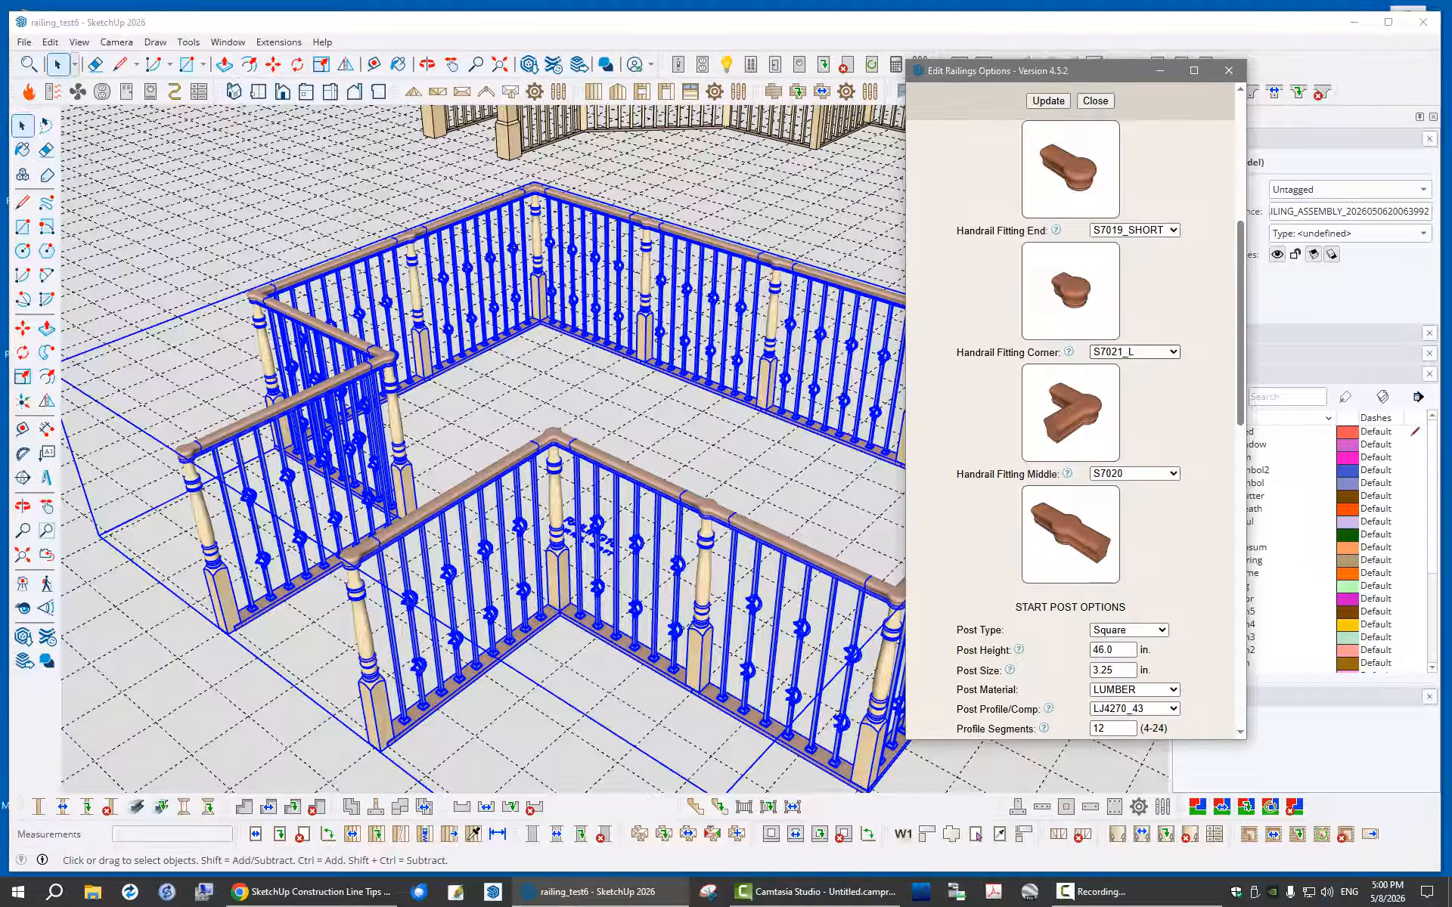
pyautogui.click(1124, 387)
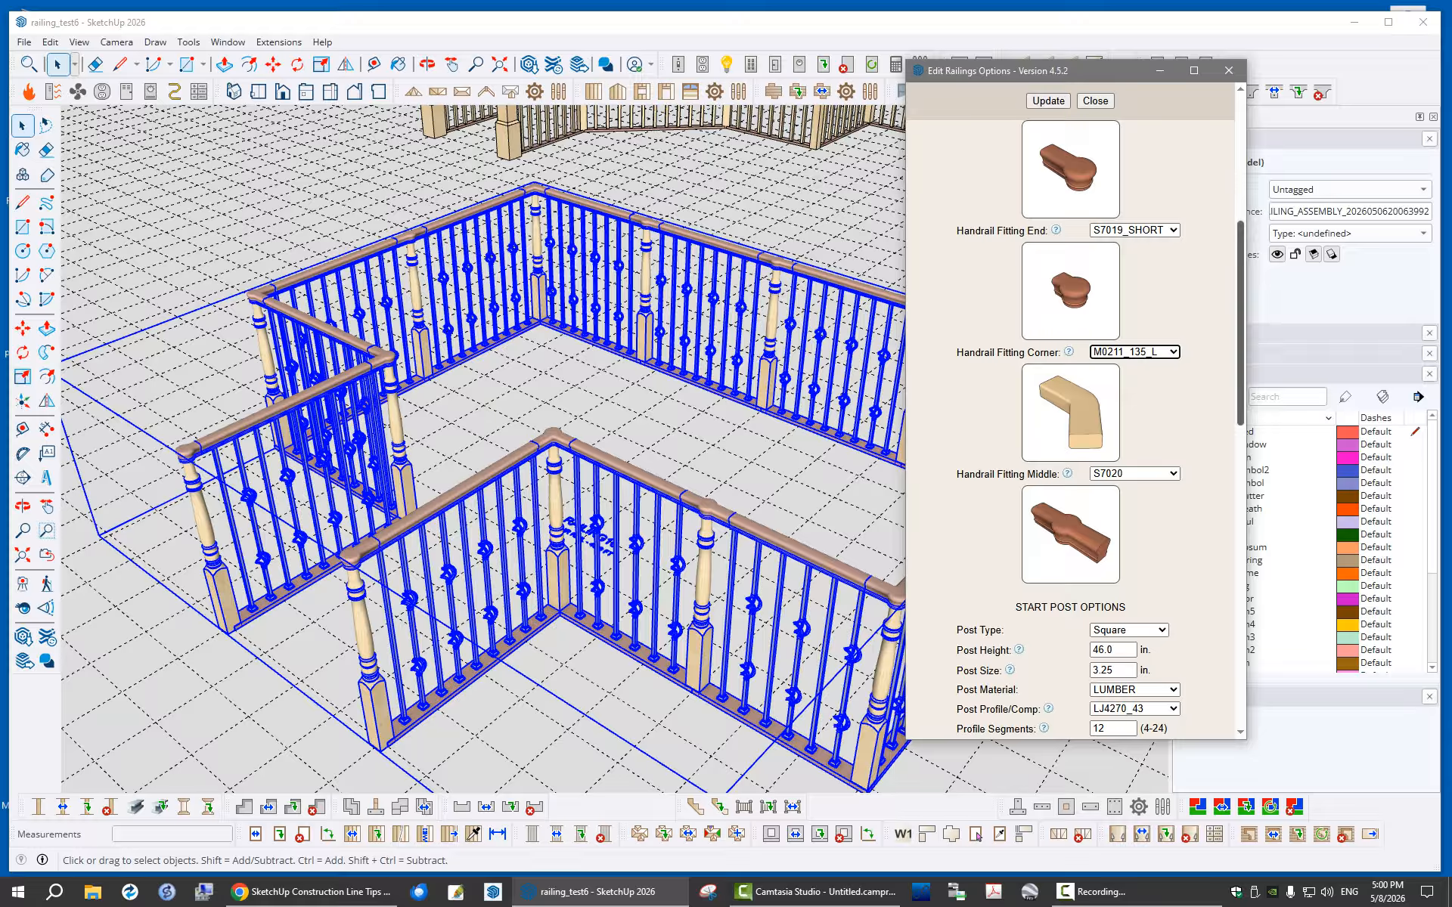
pyautogui.moveTo(1241, 325)
pyautogui.mouseDown()
pyautogui.moveTo(1240, 414)
pyautogui.moveTo(1240, 321)
pyautogui.mouseUp()
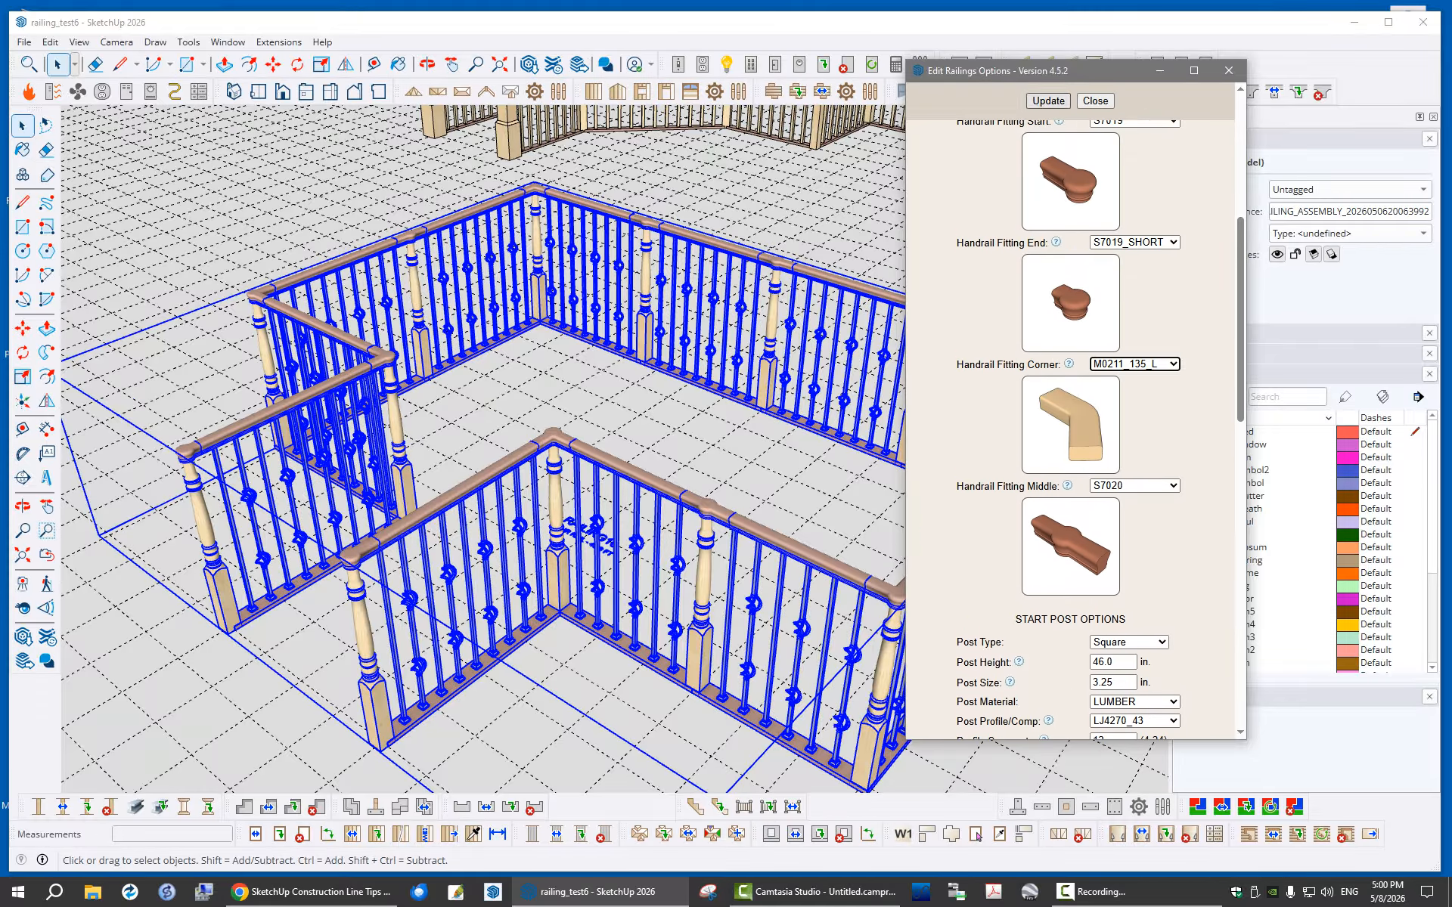
pyautogui.click(1048, 101)
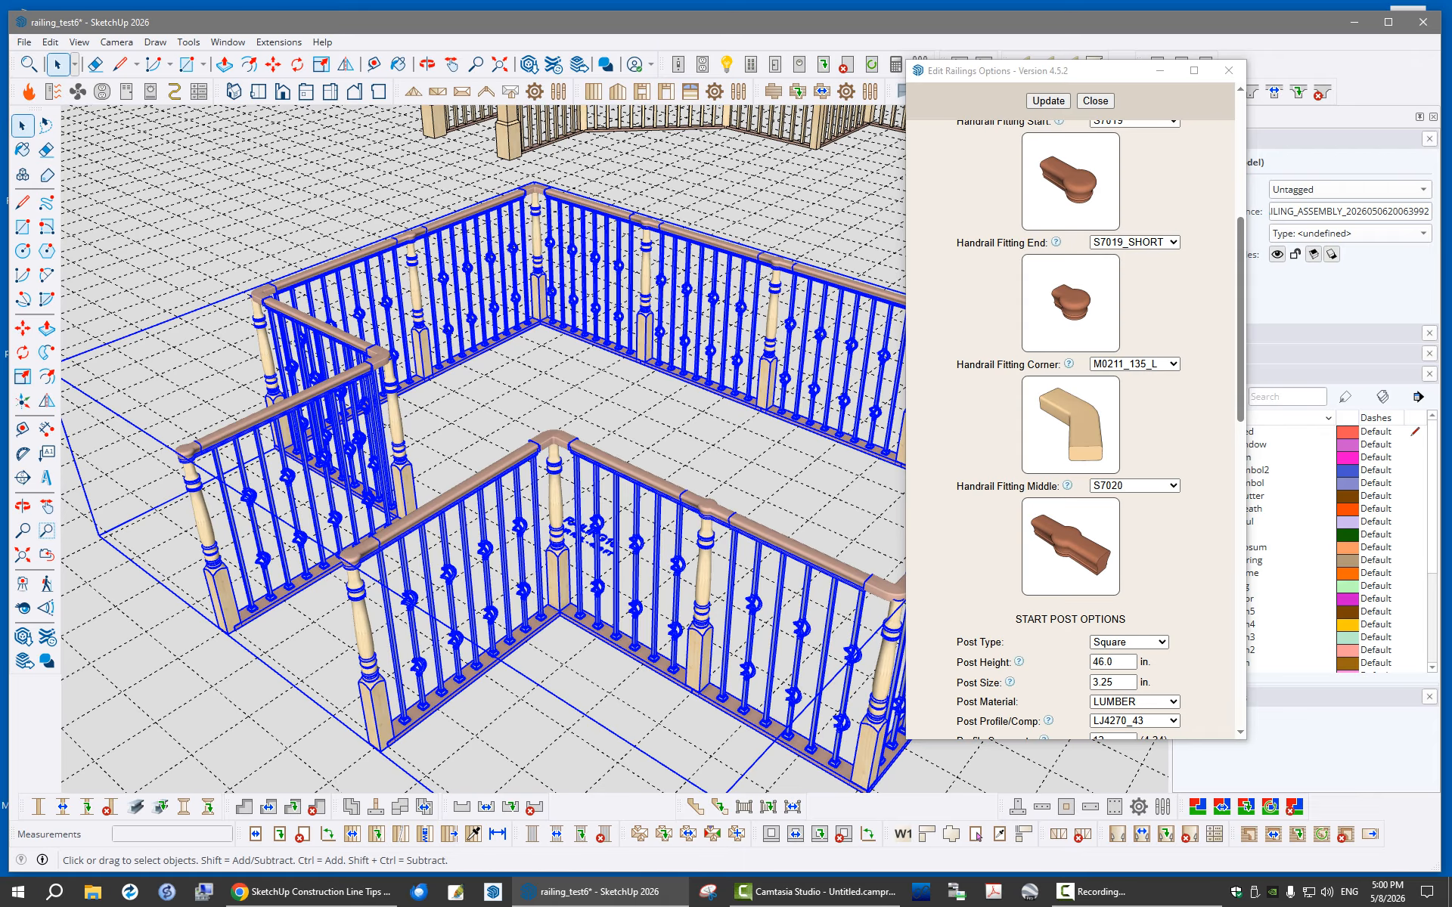
# Examine how the replaced corner fittings join the handrail runs above the corner posts around the rectangular railing
pyautogui.scroll(3, 673, 540)
pyautogui.scroll(-4, 495, 552)
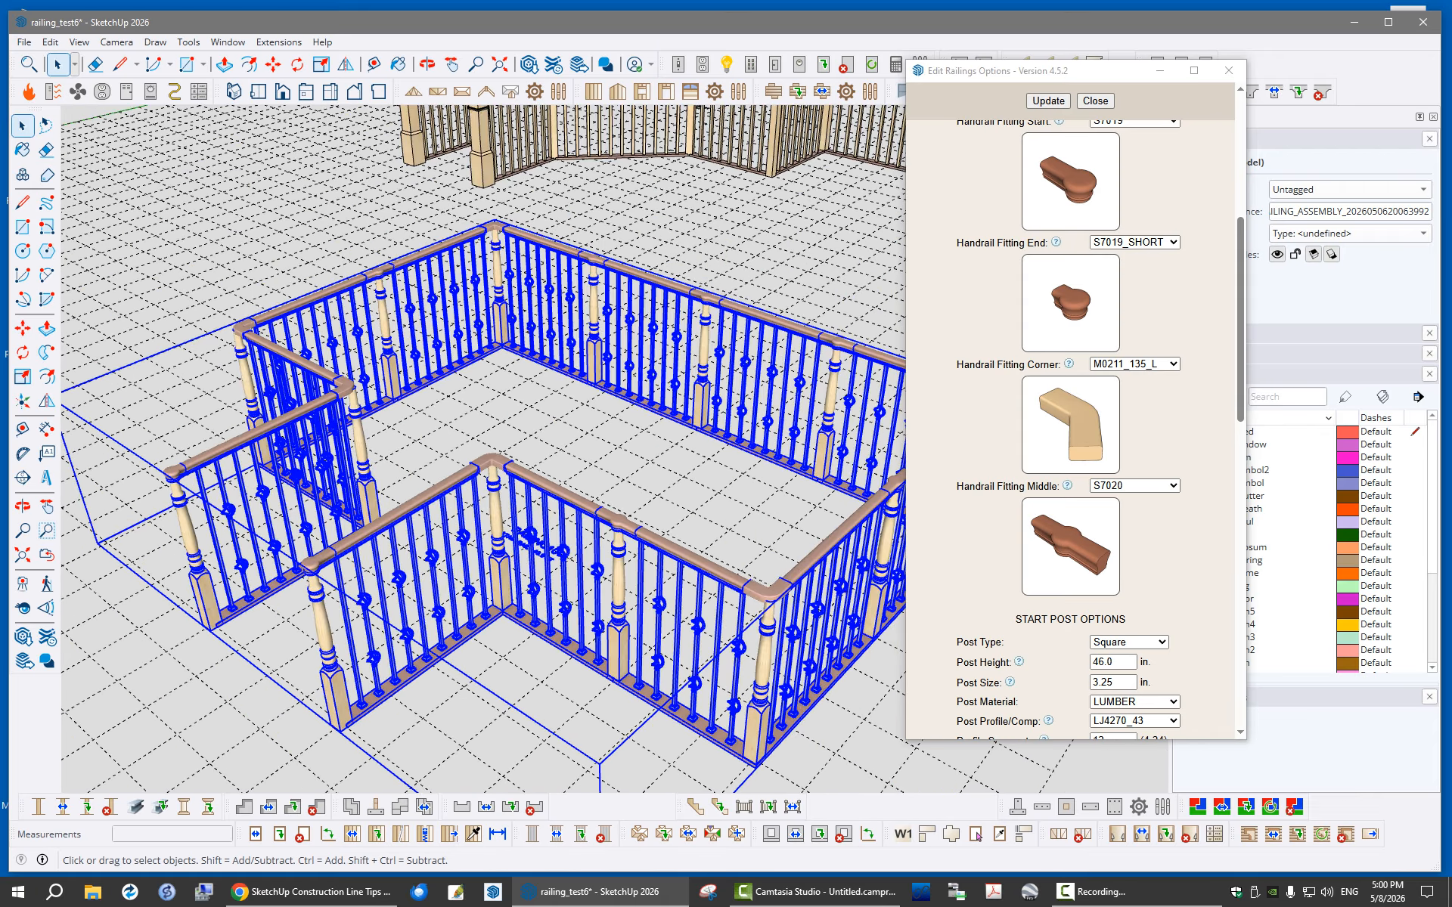
pyautogui.click(700, 496)
pyautogui.scroll(6, 768, 589)
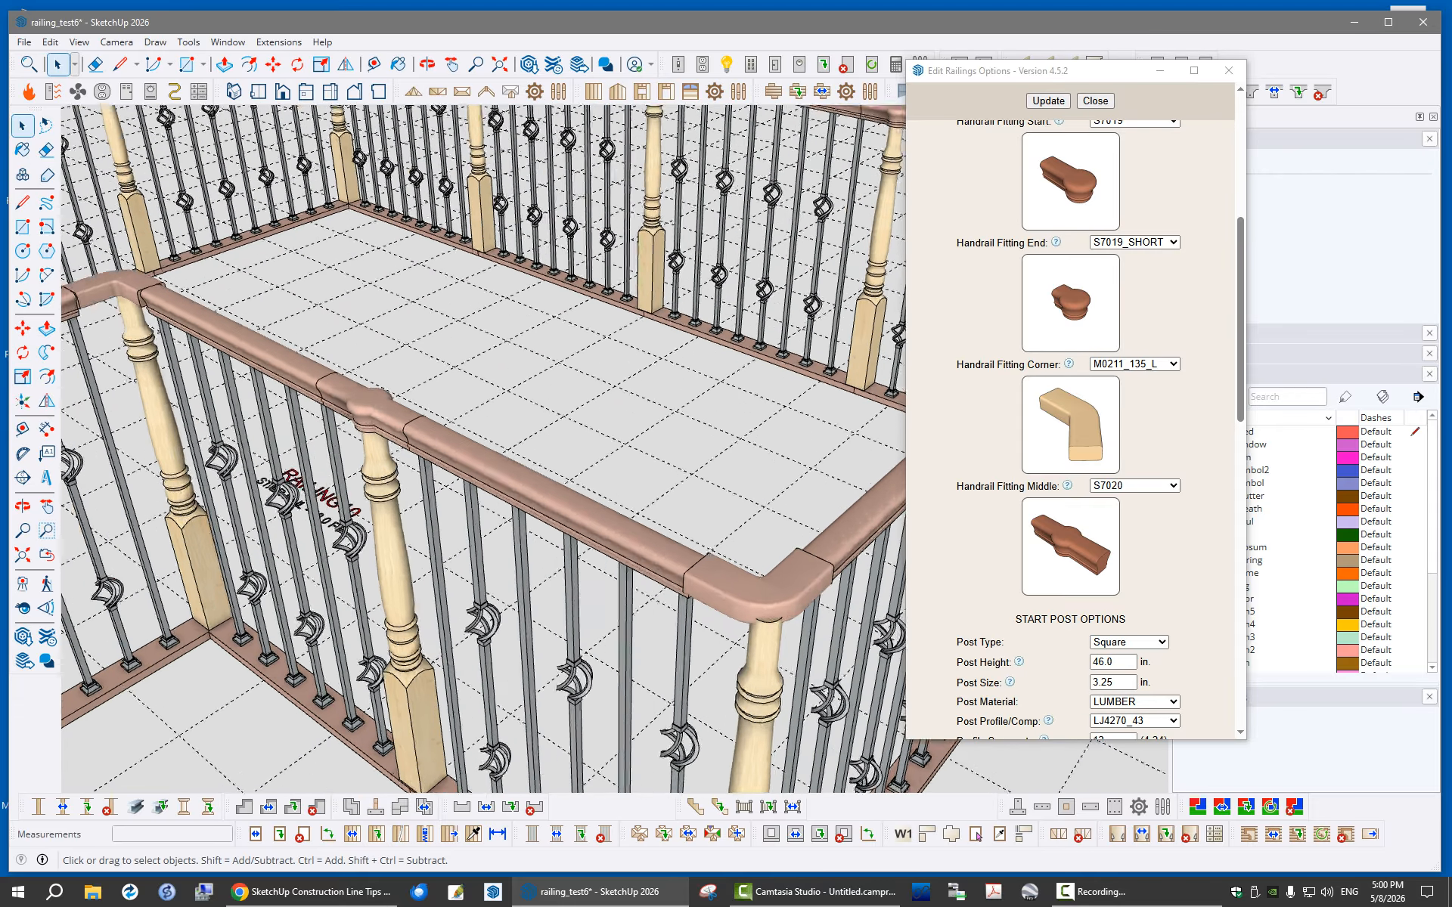
pyautogui.moveTo(760, 590)
pyautogui.mouseDown(button='middle')
pyautogui.moveTo(764, 665)
pyautogui.moveTo(854, 586)
pyautogui.moveTo(734, 643)
pyautogui.mouseUp(button='middle')
pyautogui.scroll(-5, 734, 643)
pyautogui.scroll(-5, 737, 620)
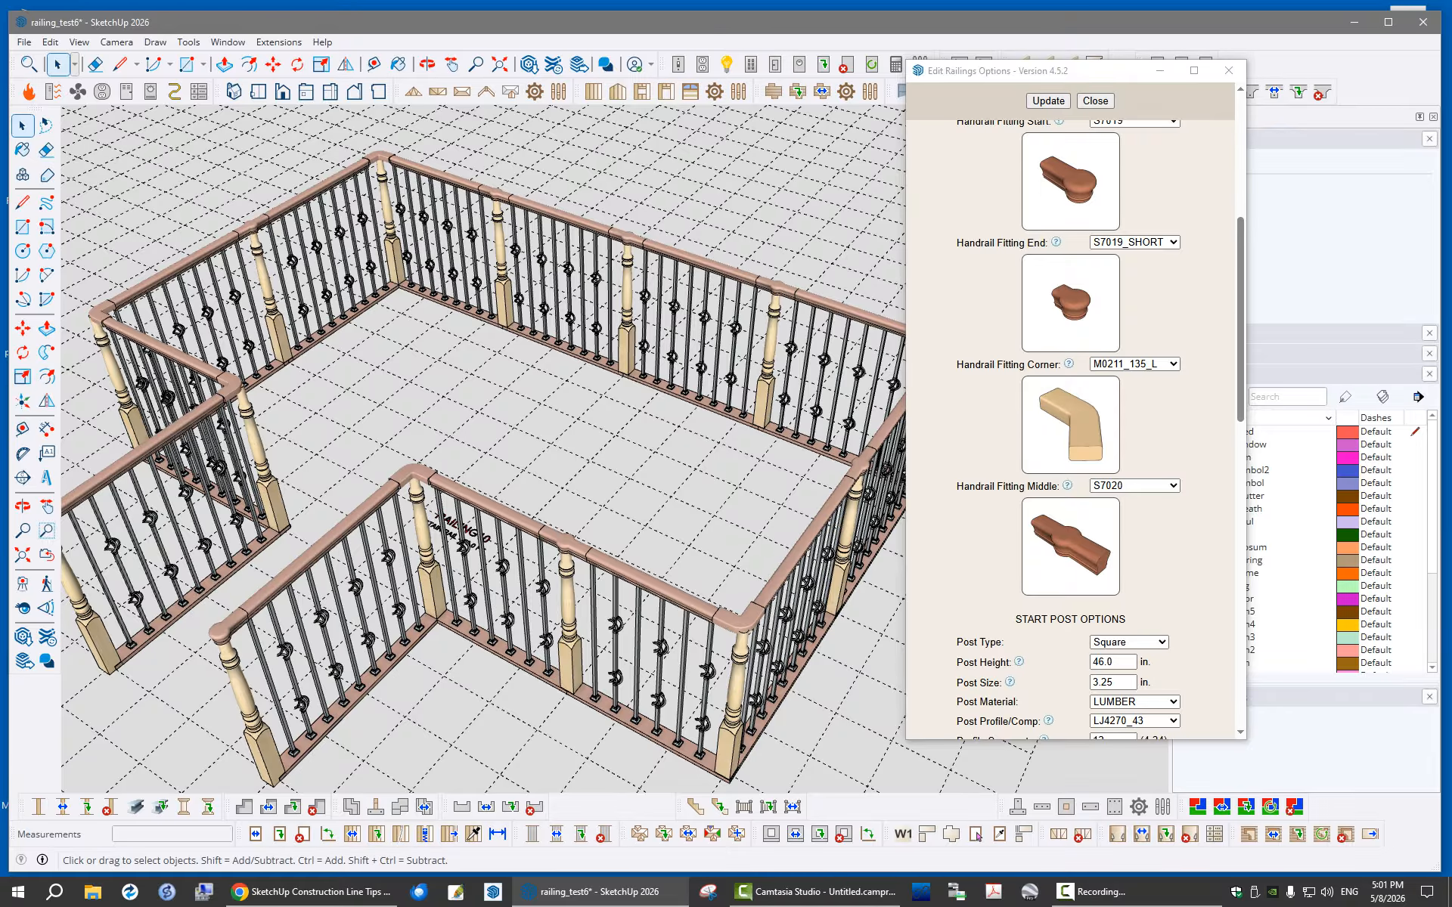
pyautogui.moveTo(560, 447); pyautogui.dragTo(345, 468, button='middle')
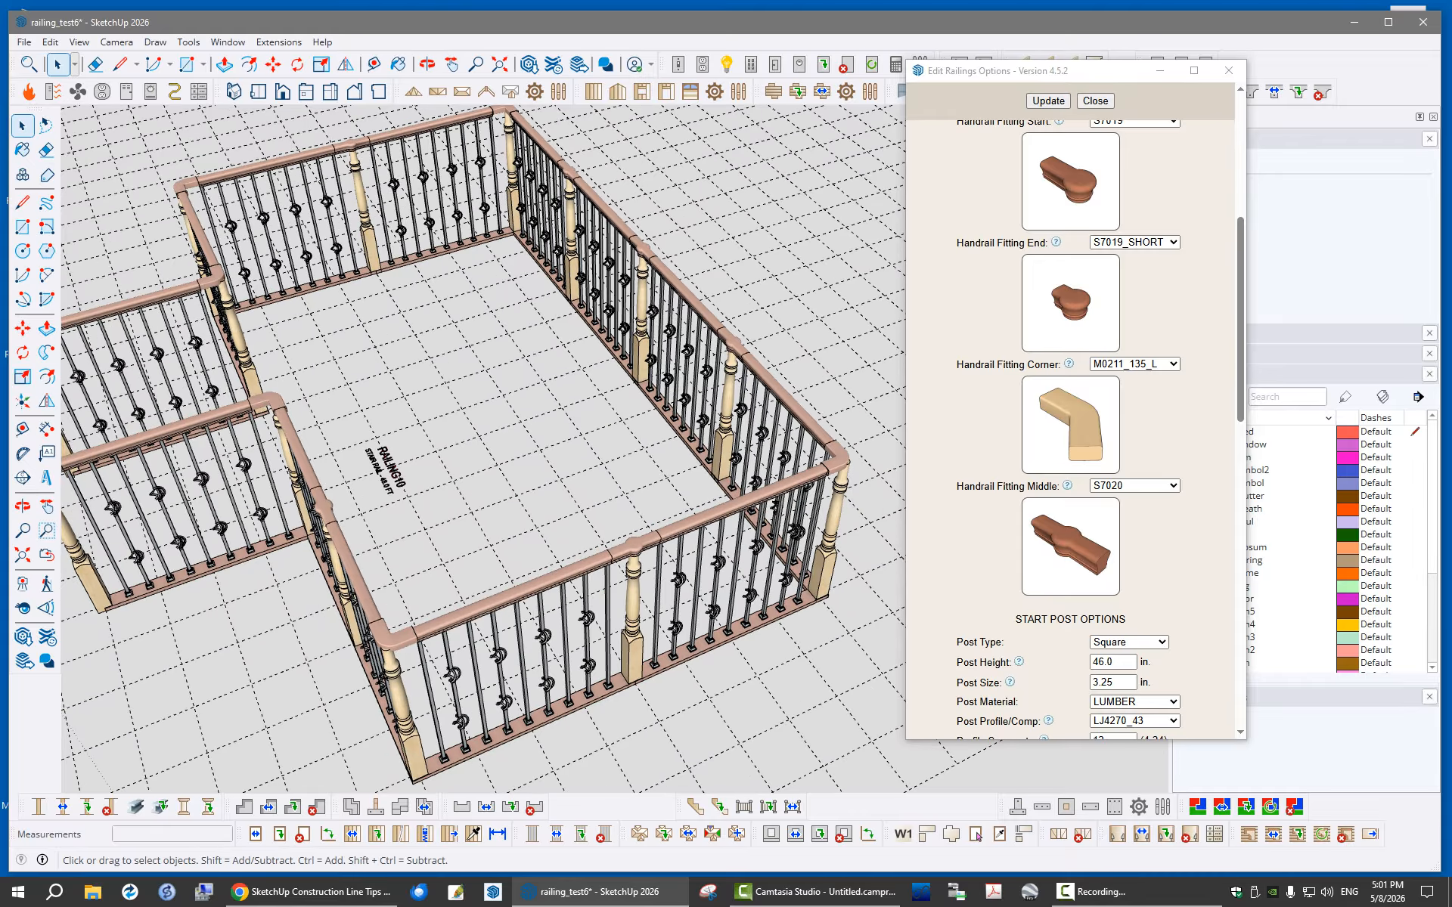
pyautogui.scroll(8, 832, 469)
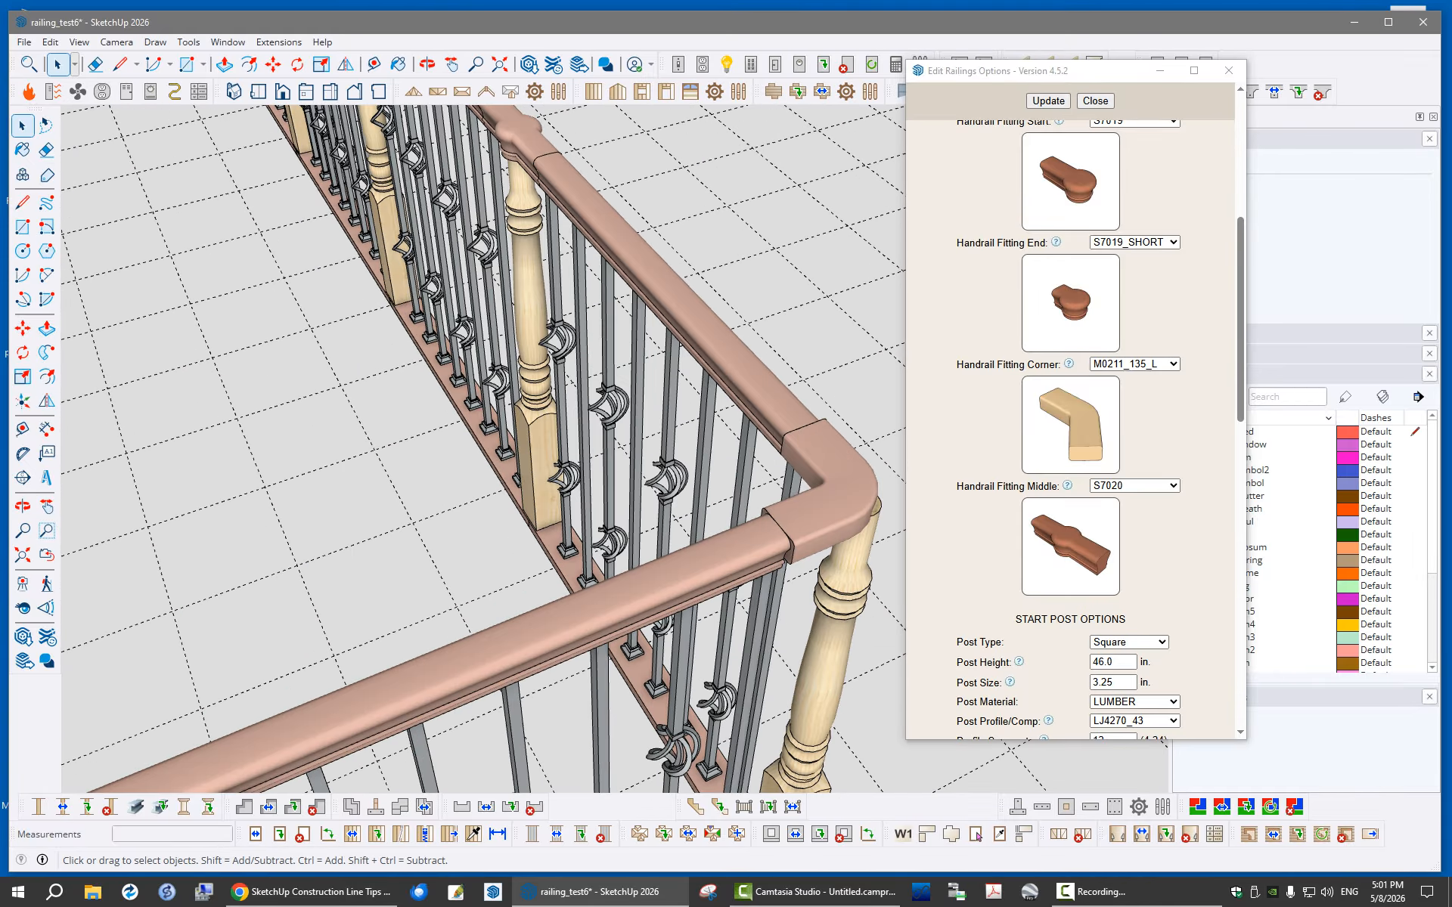
pyautogui.scroll(-10, 832, 477)
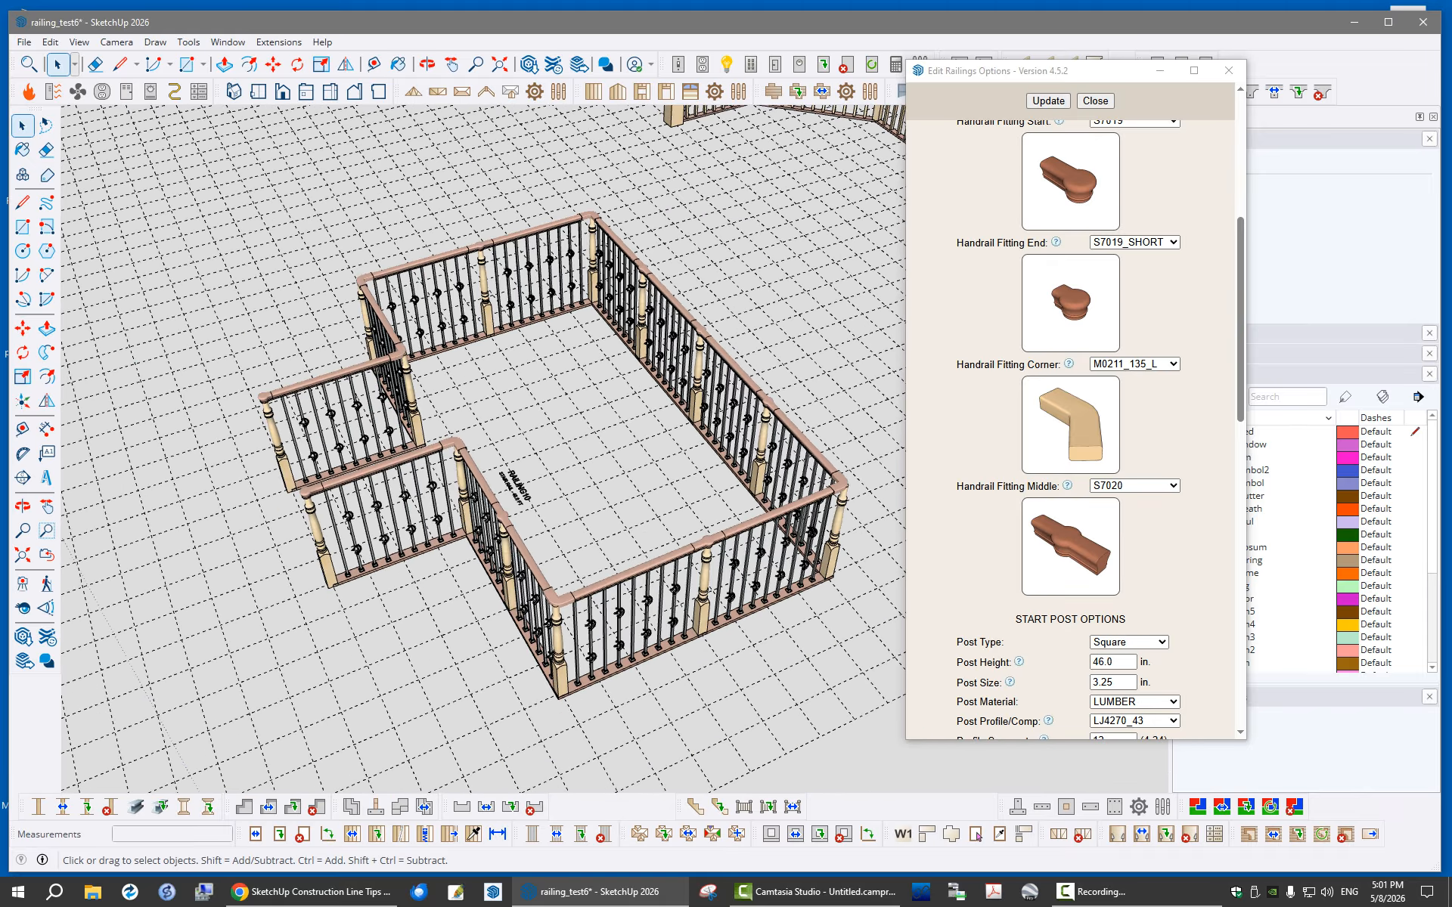
pyautogui.moveTo(635, 522)
pyautogui.mouseDown(button='middle')
pyautogui.moveTo(677, 511)
pyautogui.moveTo(741, 421)
pyautogui.mouseUp(button='middle')
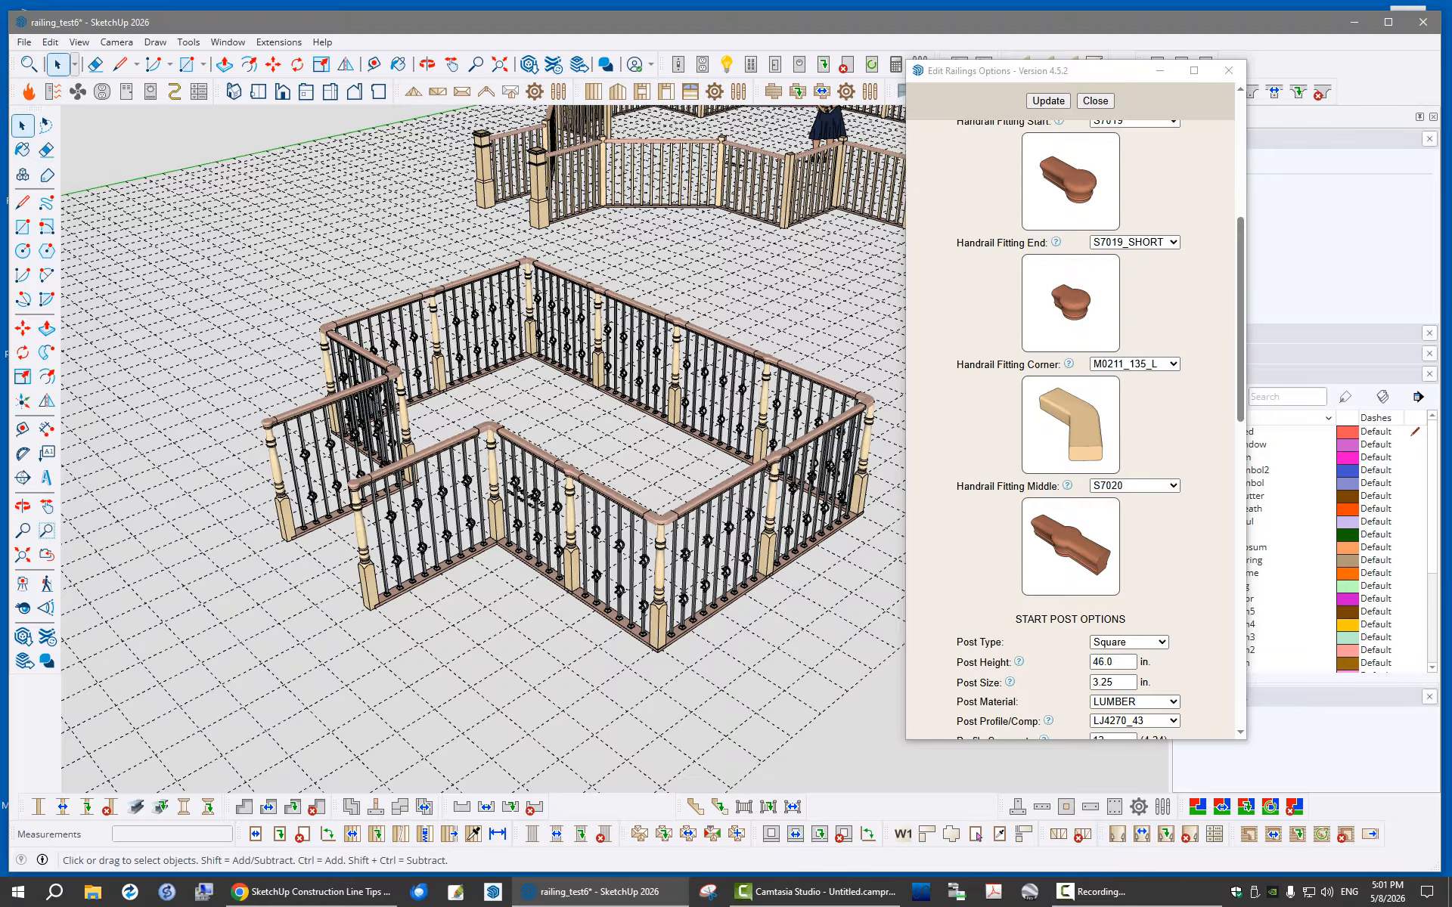
# Close the railing options and undo the last corner fitting change
pyautogui.click(1228, 70)
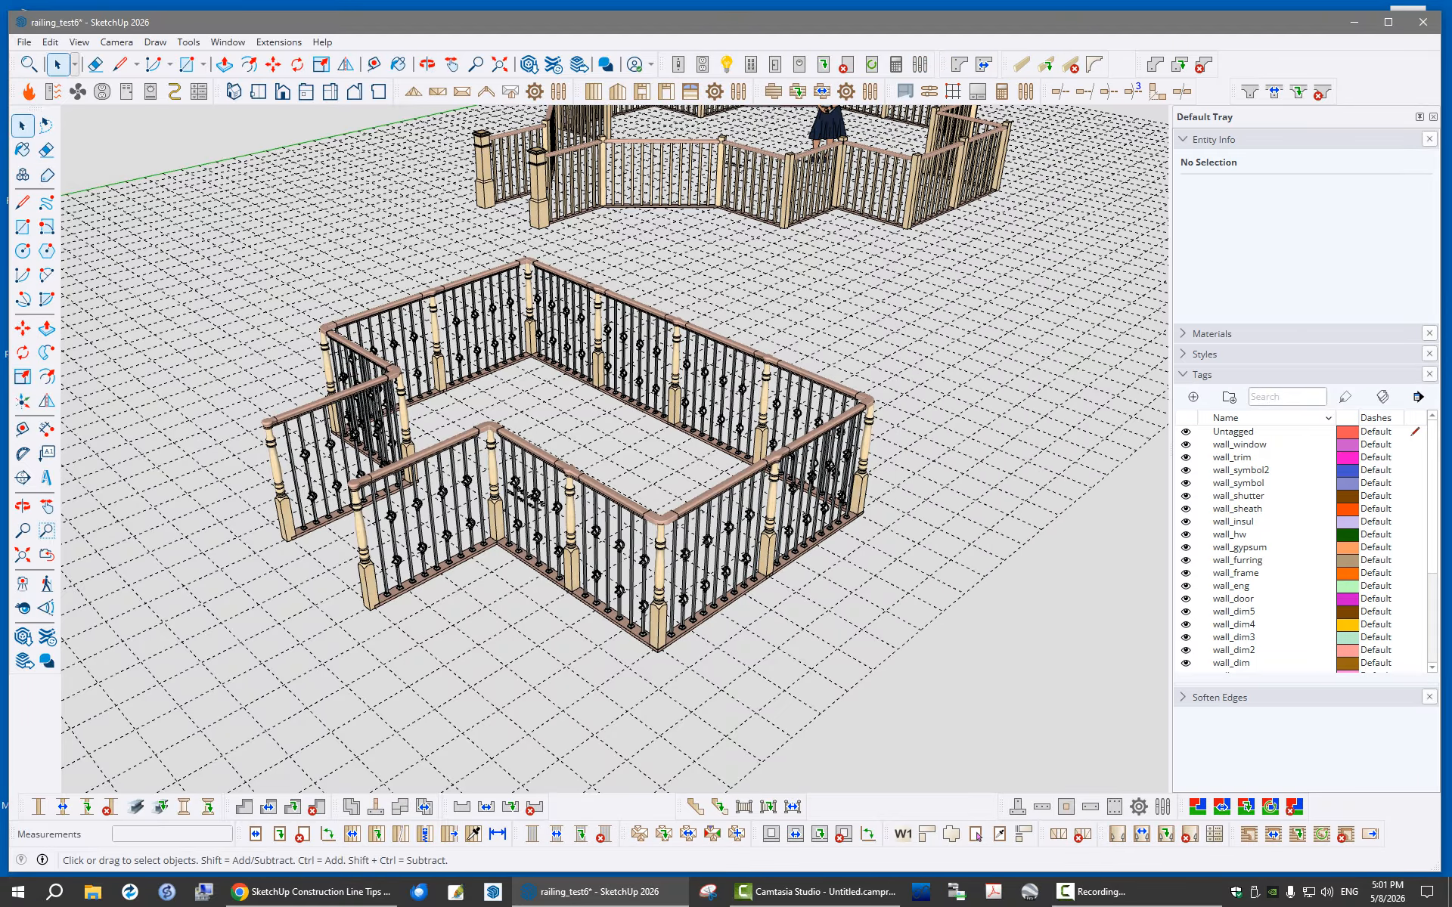
pyautogui.click(49, 41)
pyautogui.click(114, 61)
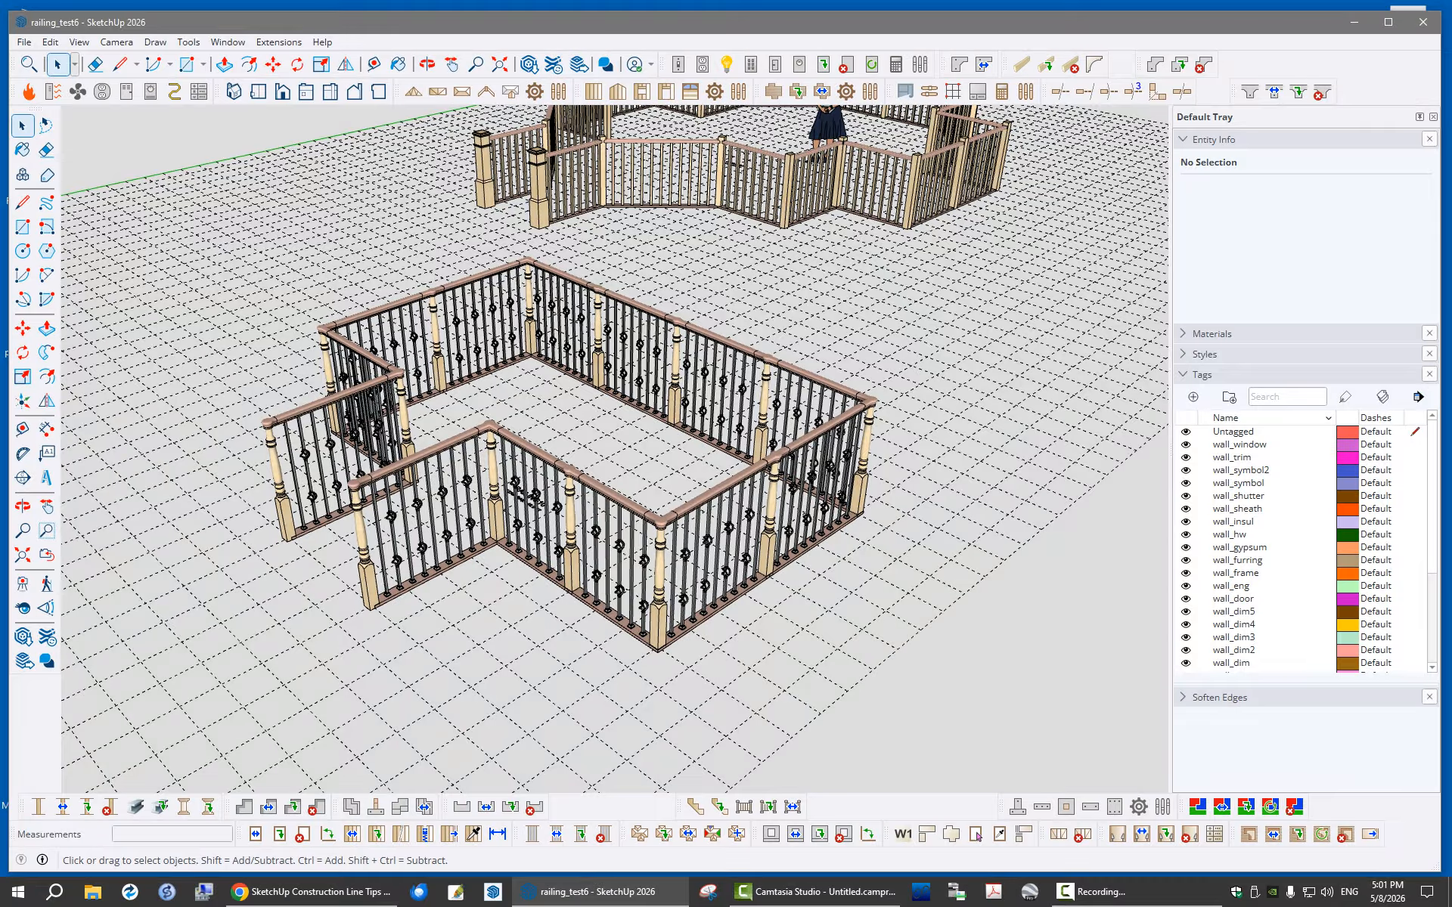
# Open the rectangular railing's assembly options for editing and go through the post settings to the baluster and shoerail options
pyautogui.rightClick(729, 511)
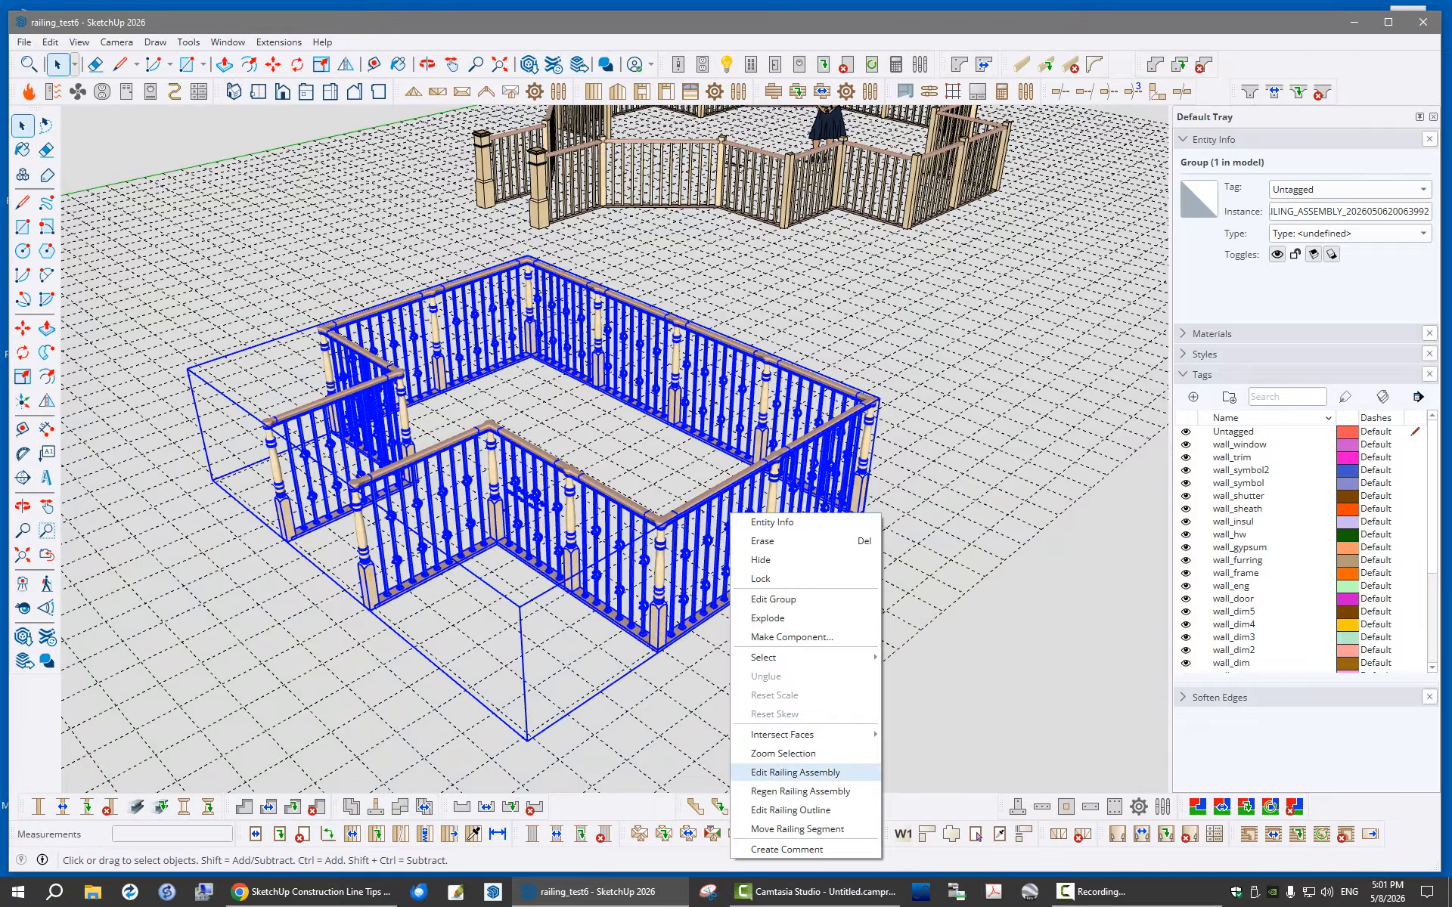
pyautogui.click(763, 773)
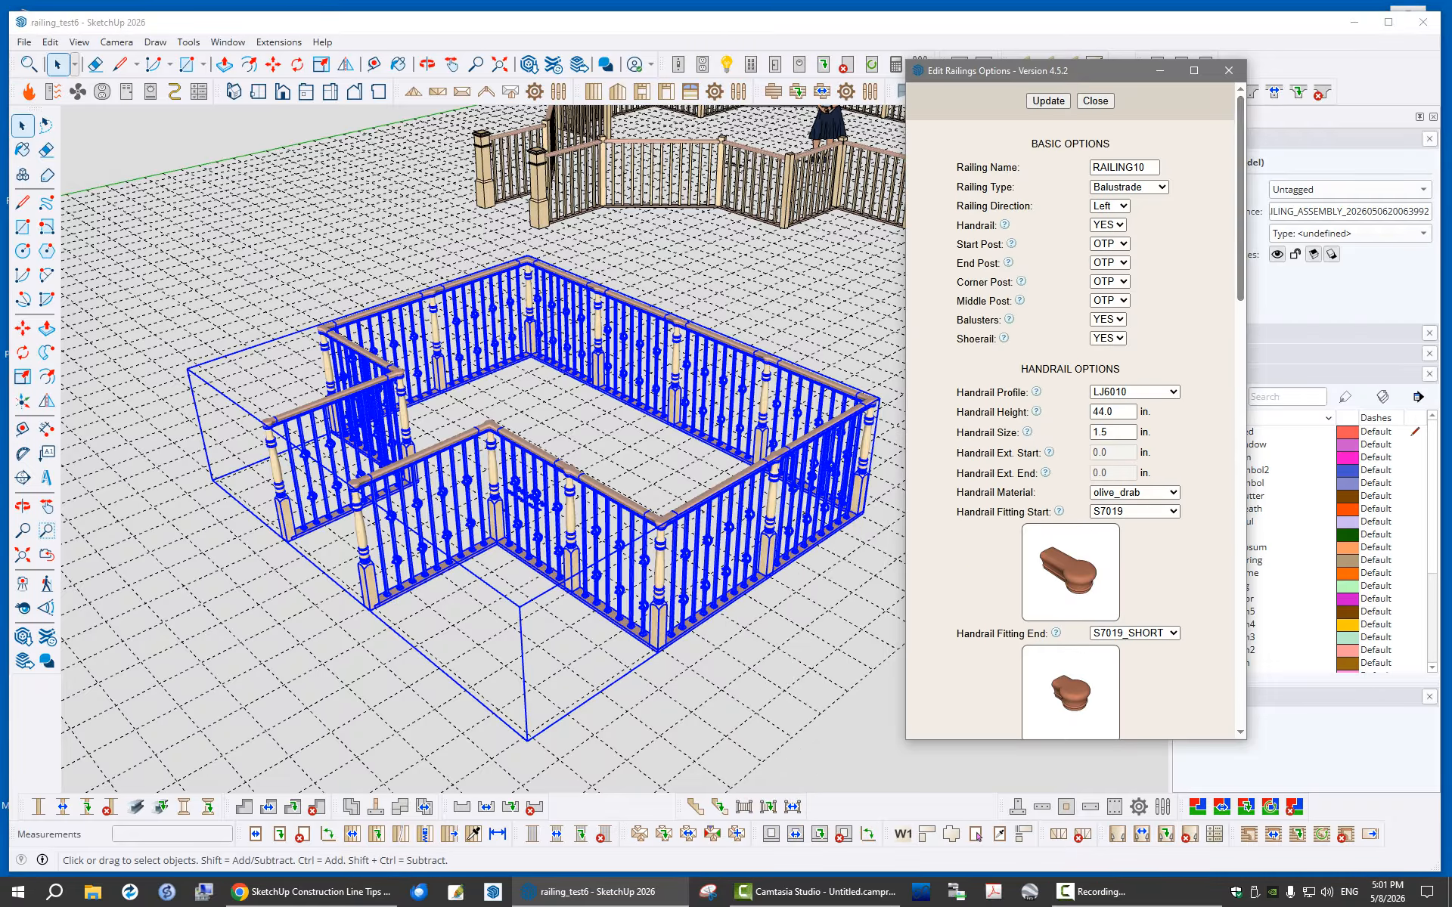
pyautogui.scroll(-7, 1070, 416)
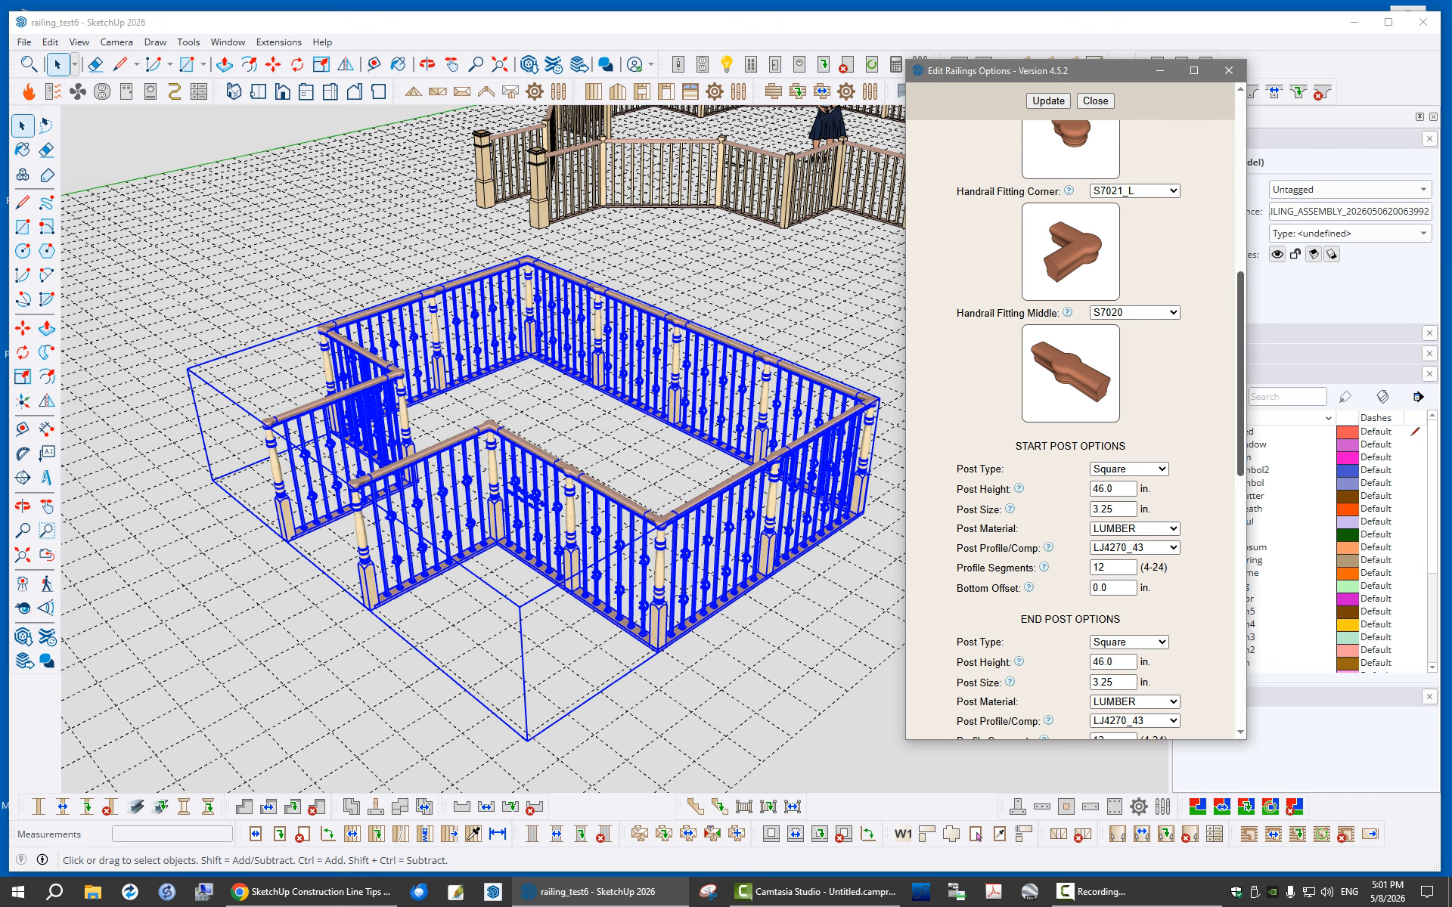
pyautogui.scroll(-3, 1070, 423)
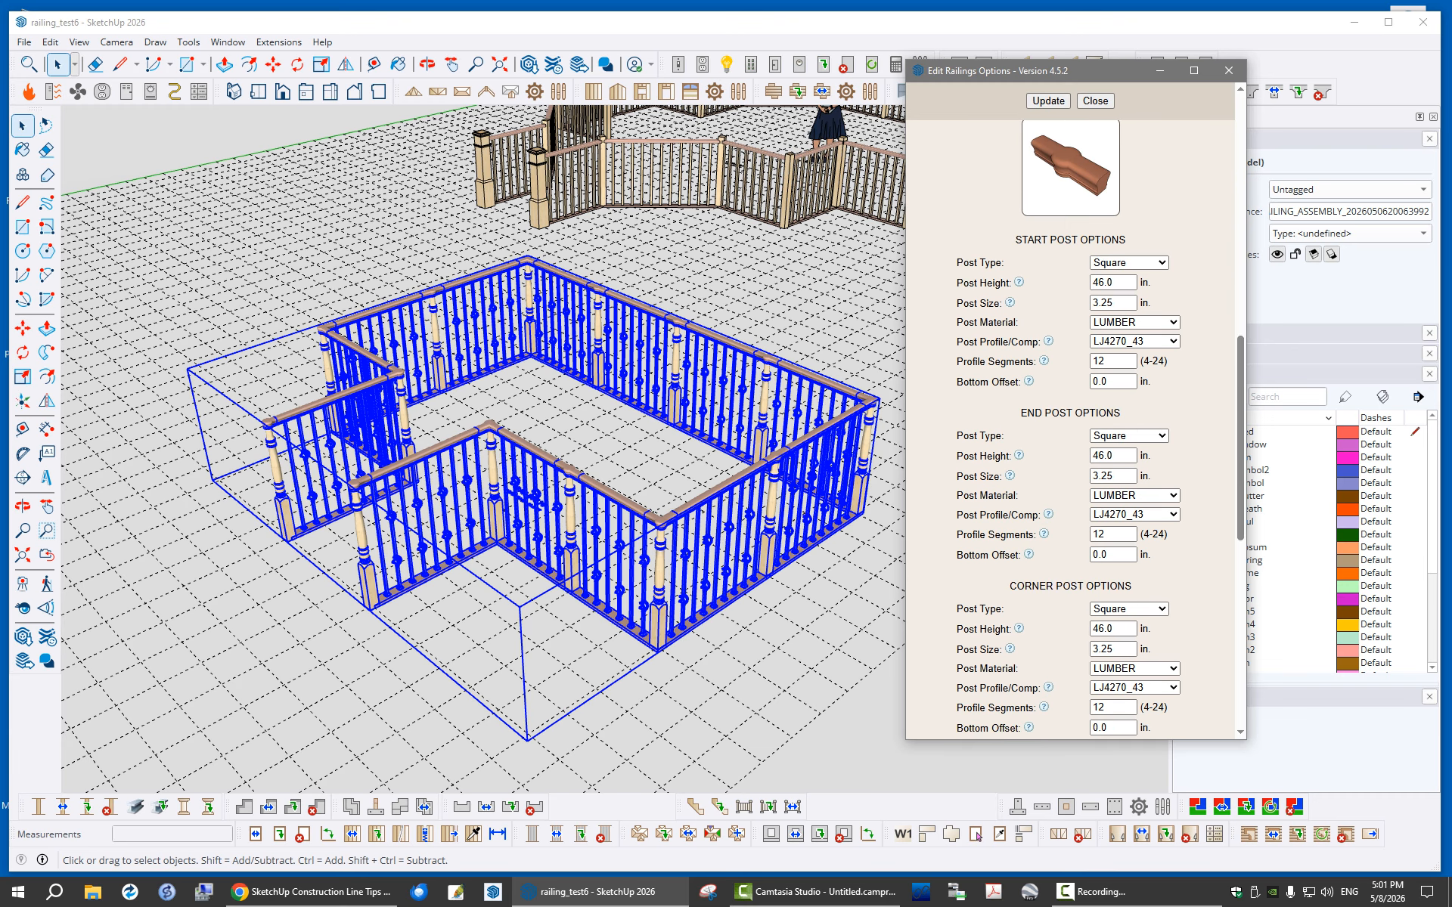
pyautogui.scroll(-5, 1070, 424)
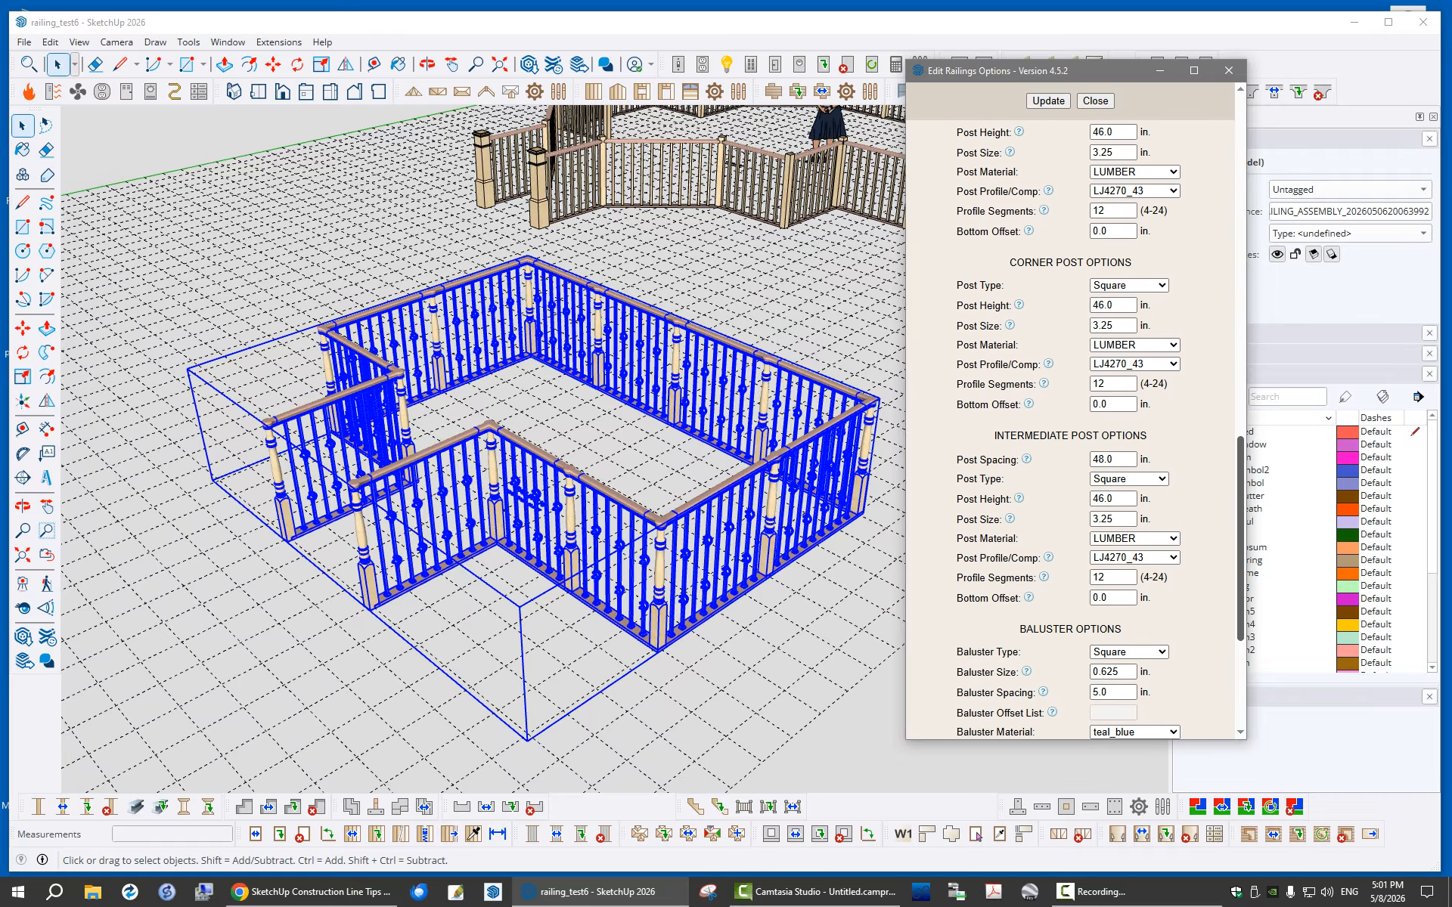
pyautogui.scroll(-4, 1070, 423)
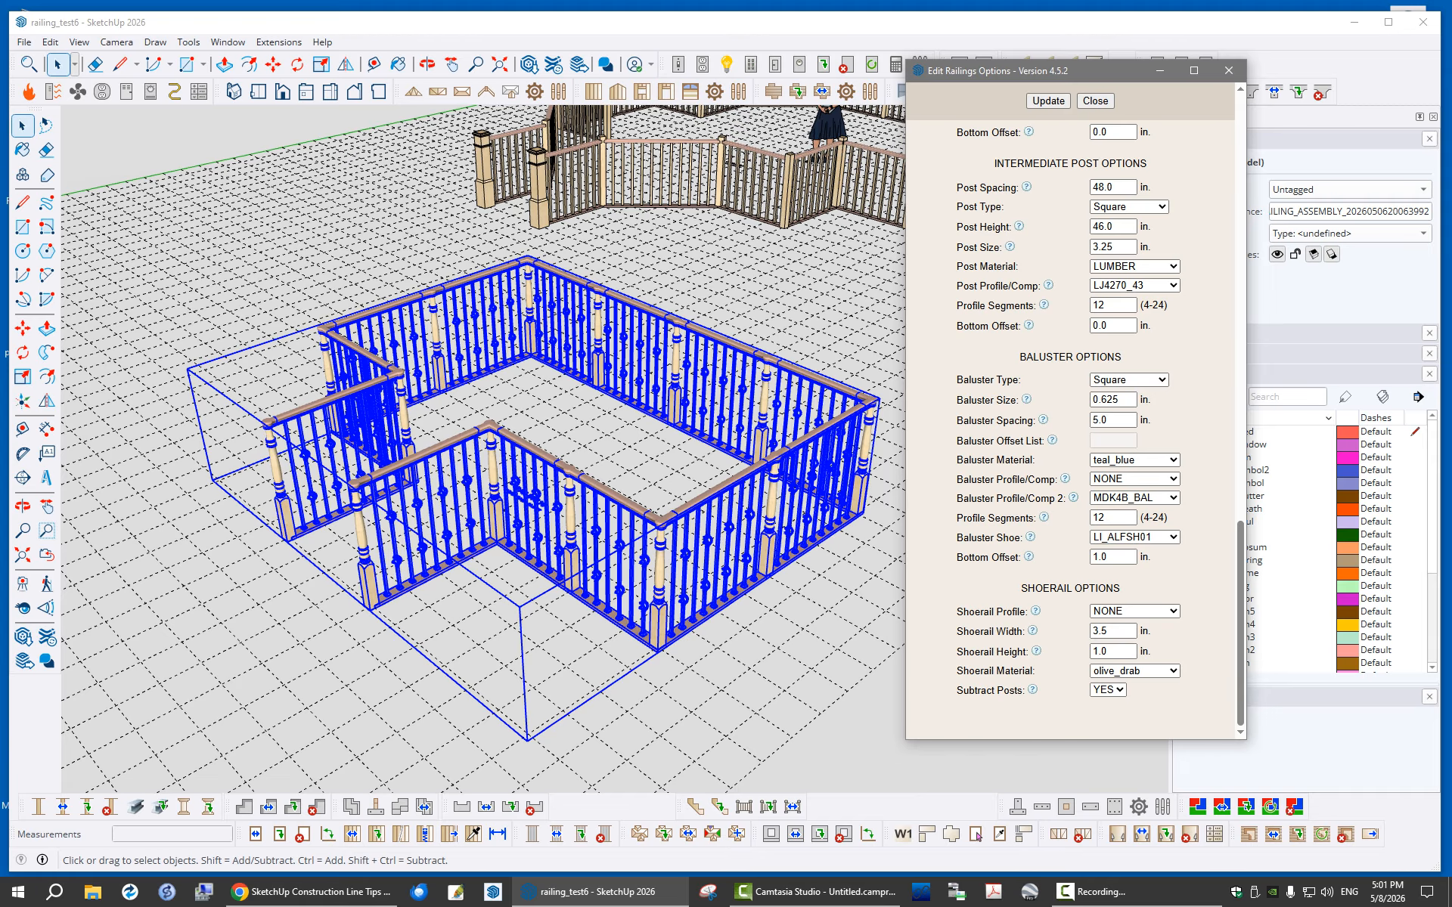
# Set the railing's second baluster profile to NONE and update the assembly, with the balusters near the front corner in view
pyautogui.click(794, 643)
pyautogui.scroll(5, 731, 539)
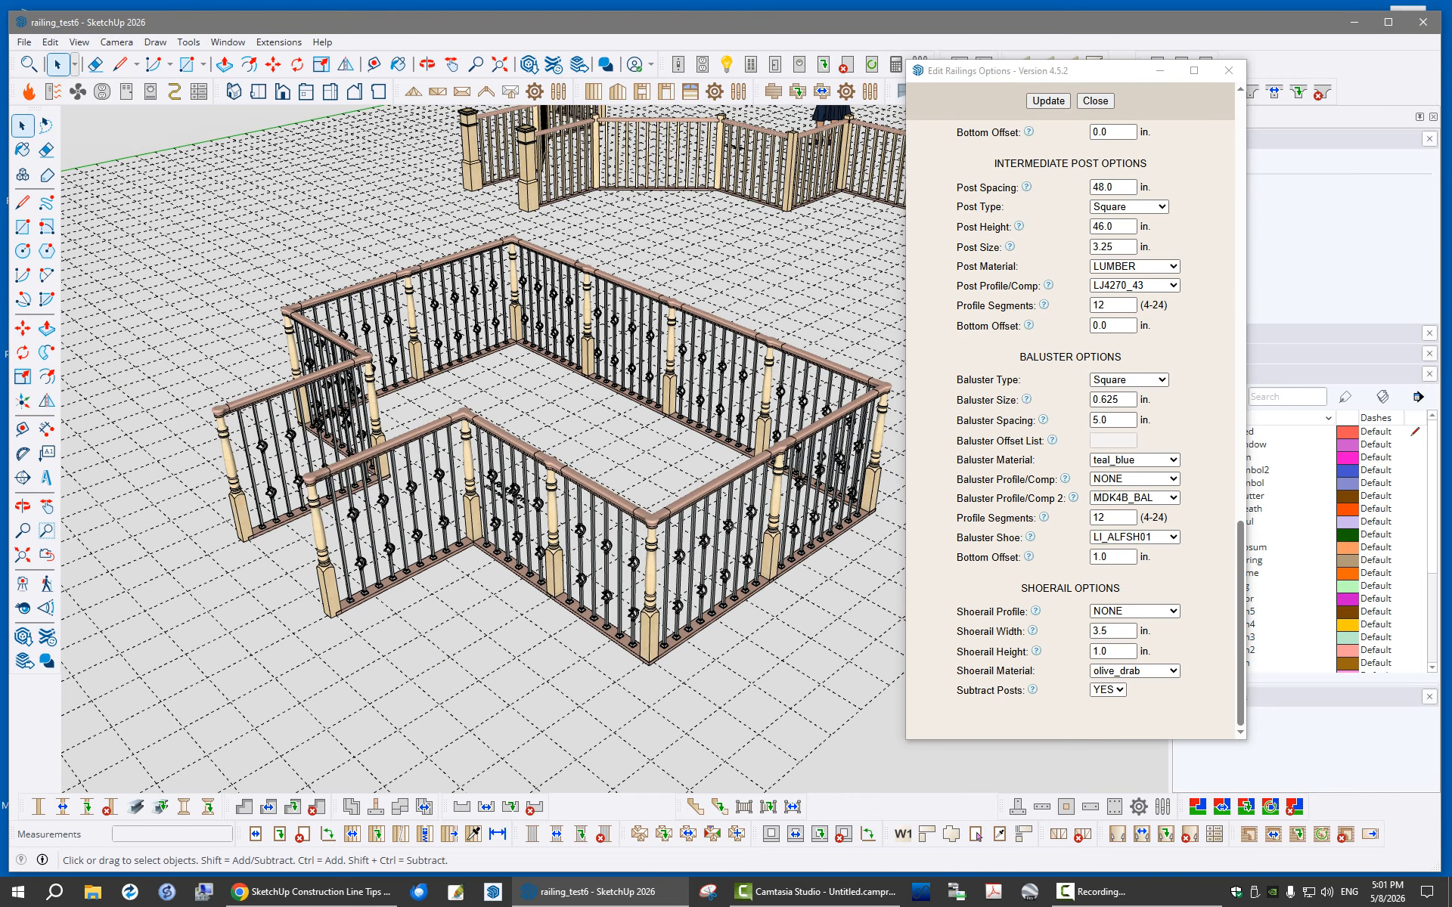
pyautogui.scroll(6, 733, 589)
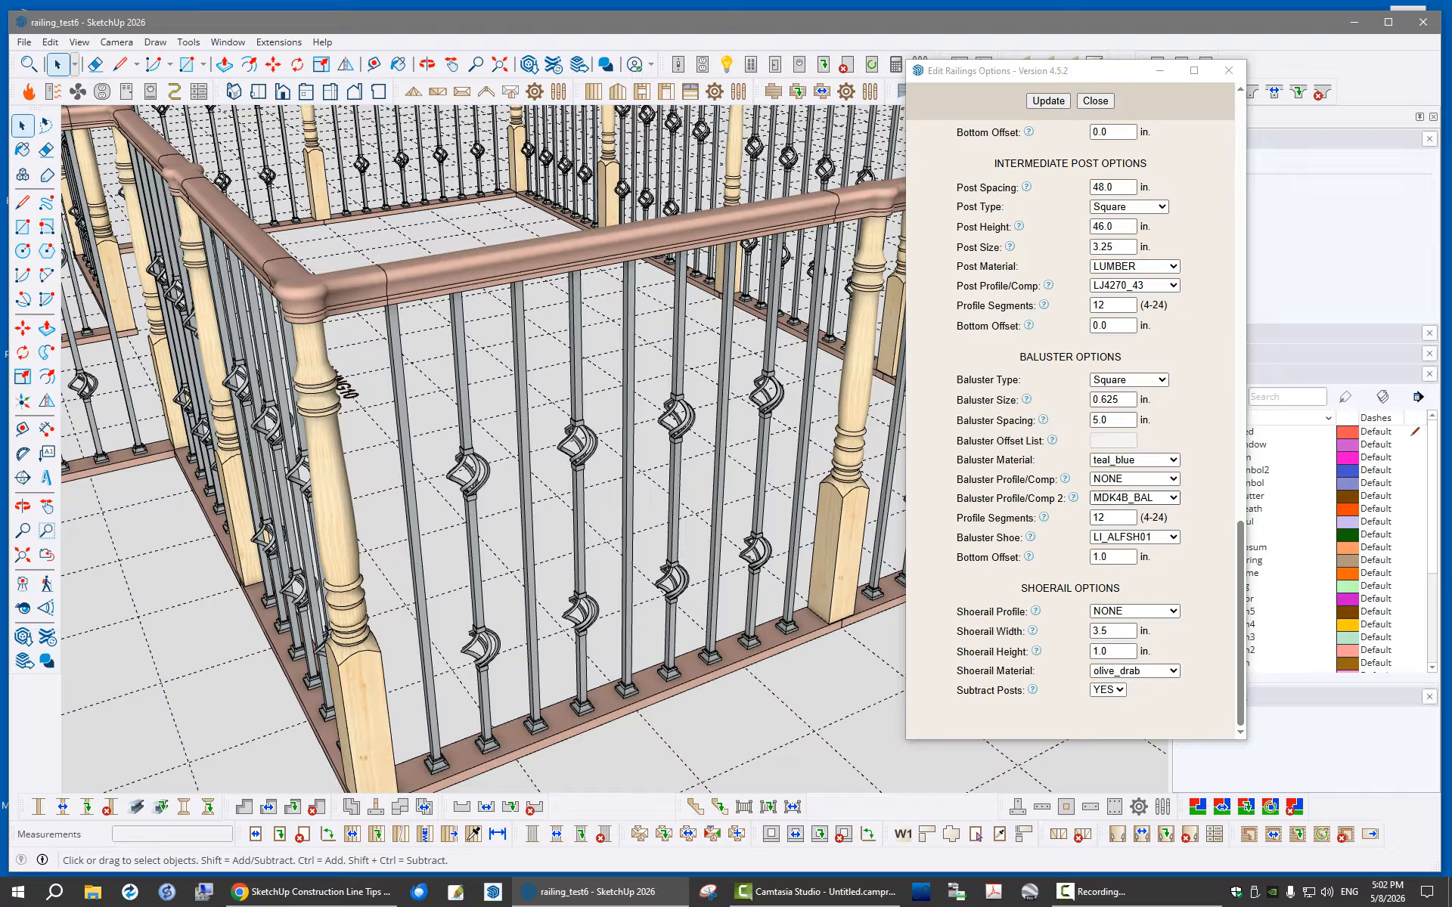
pyautogui.click(1135, 498)
pyautogui.click(1134, 515)
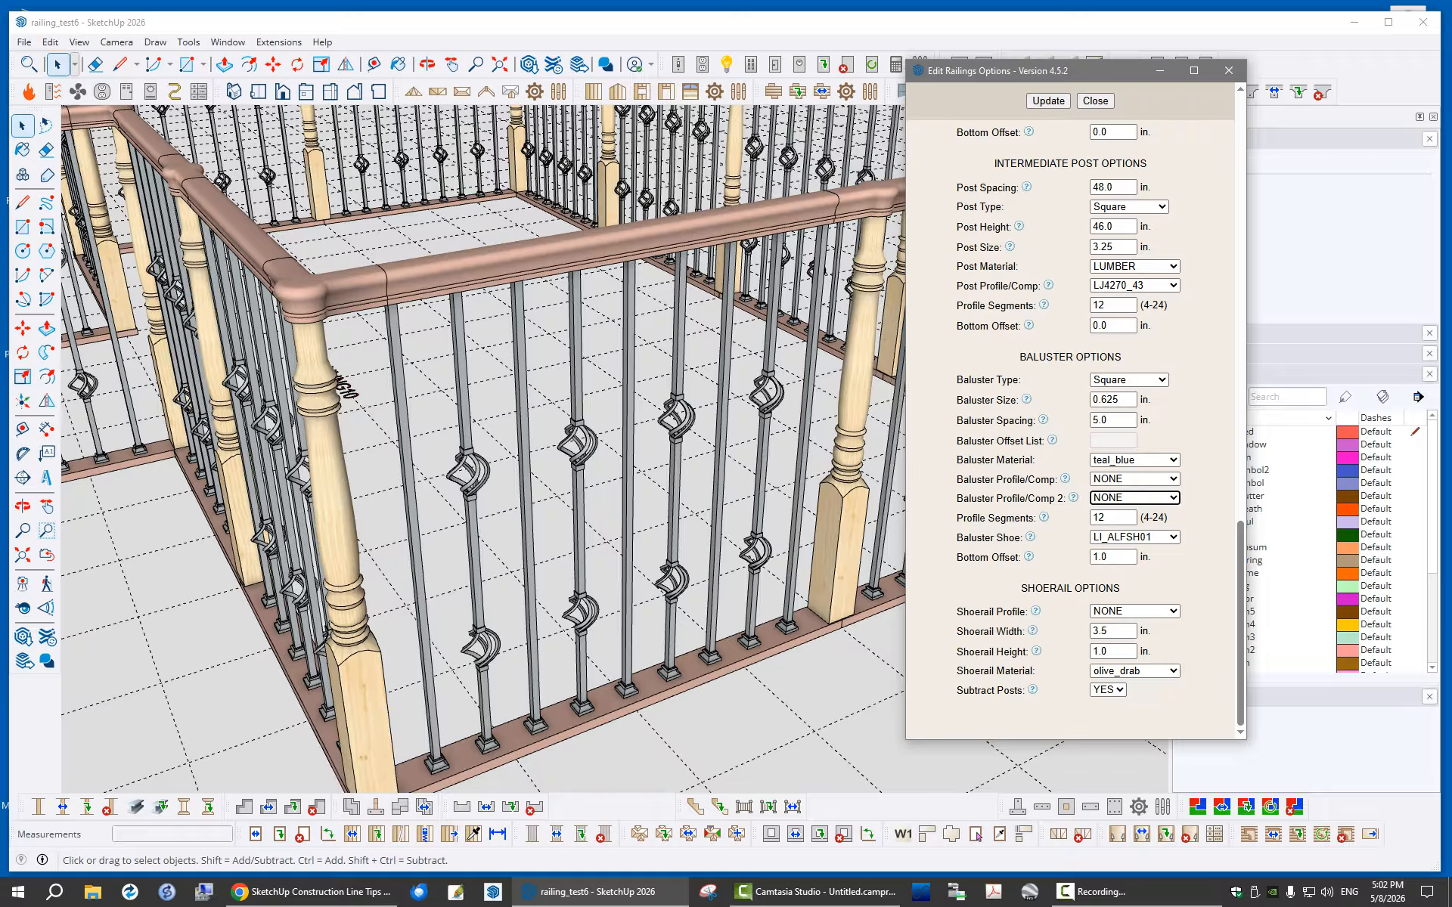
pyautogui.click(1048, 101)
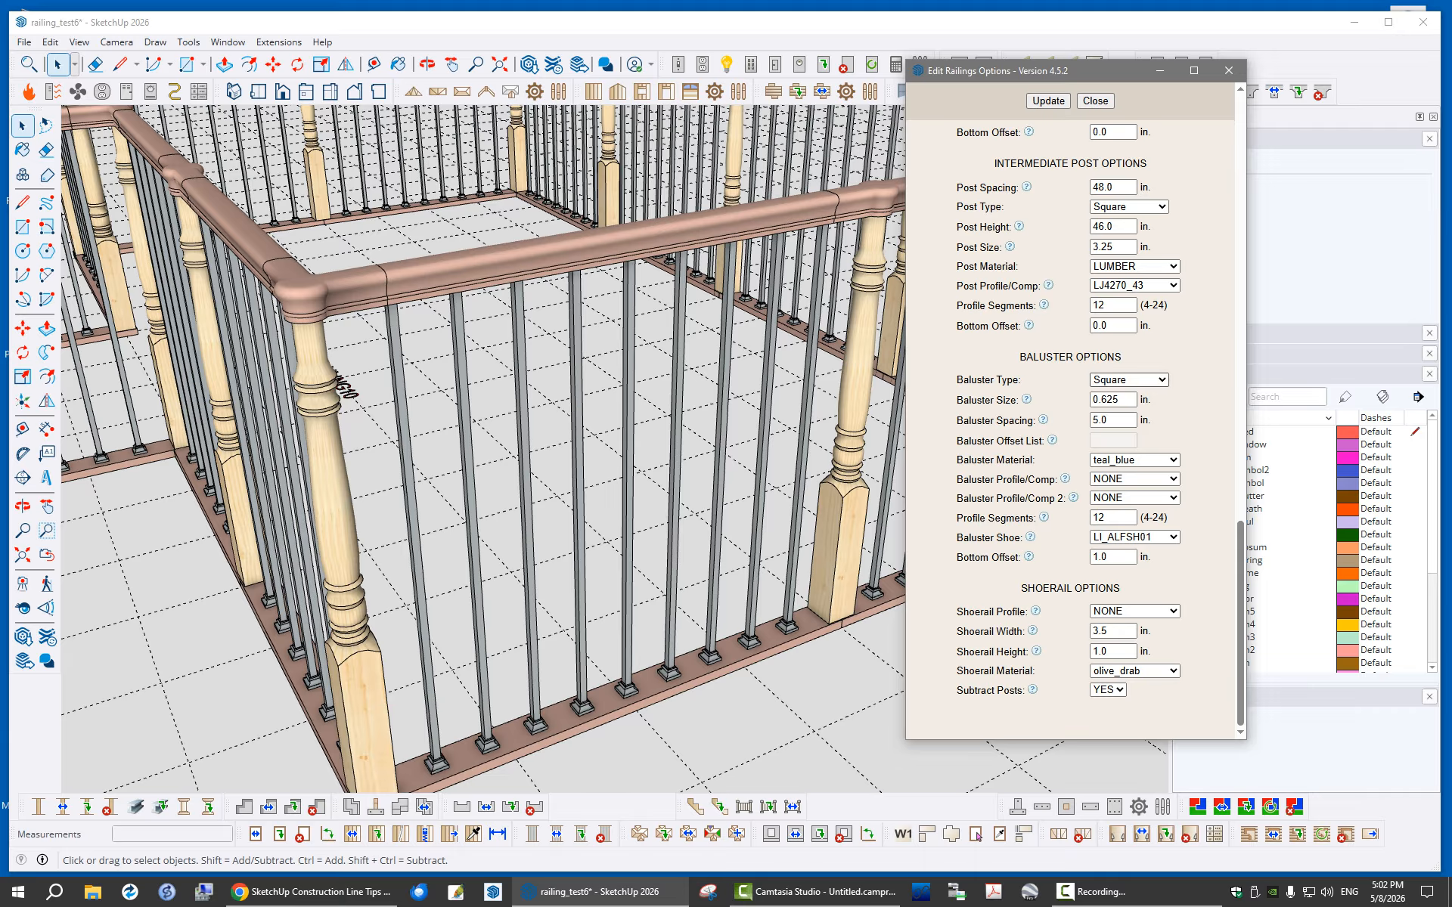
# Keep the baluster type at Square, set the first baluster profile to MDK4B_BAL and update the railing assembly
pyautogui.click(1128, 380)
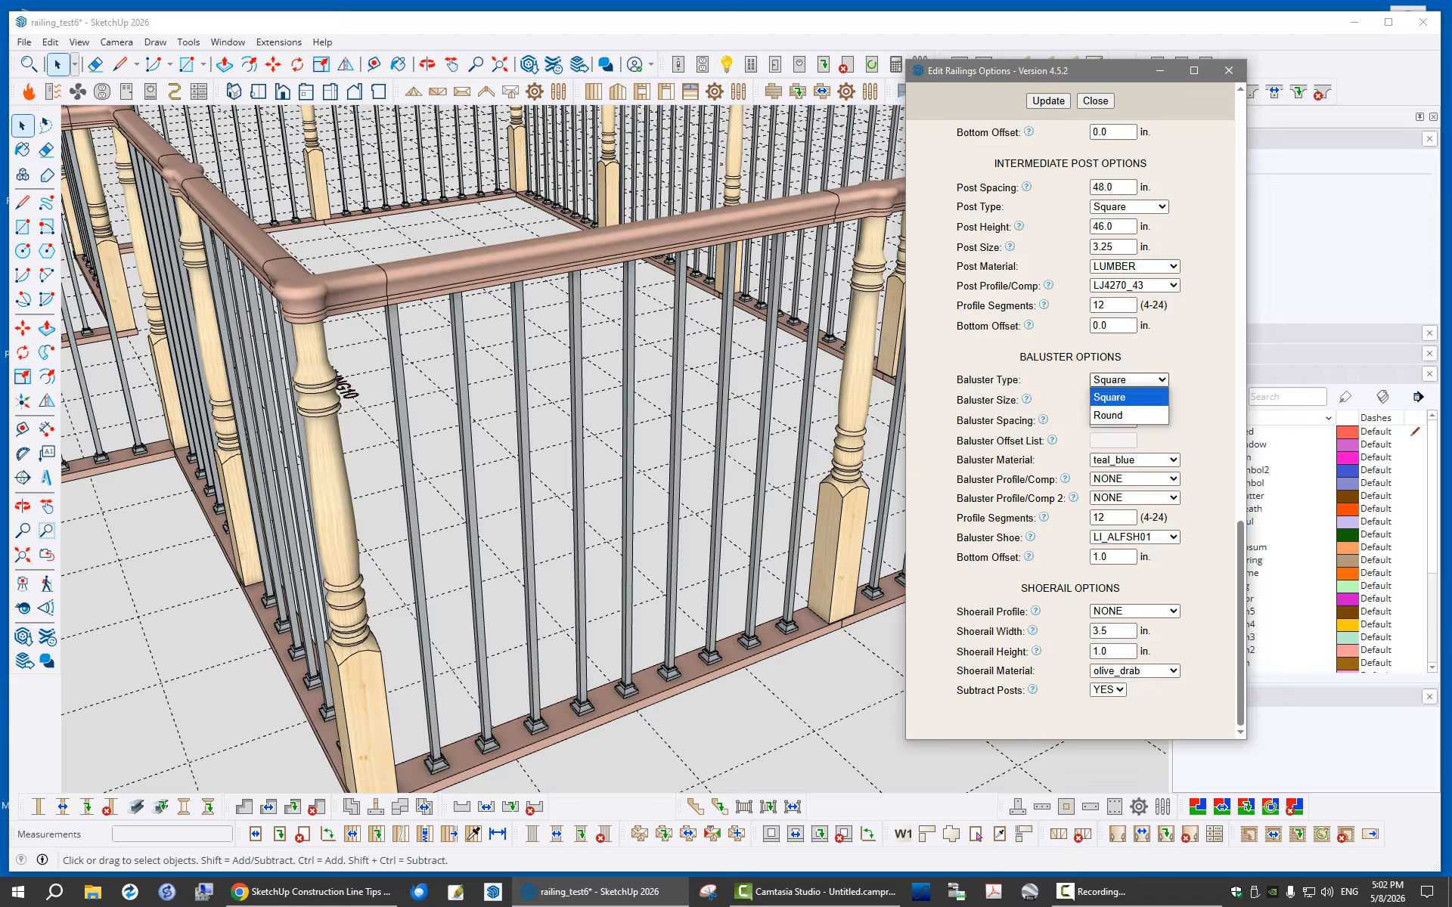
pyautogui.click(1127, 397)
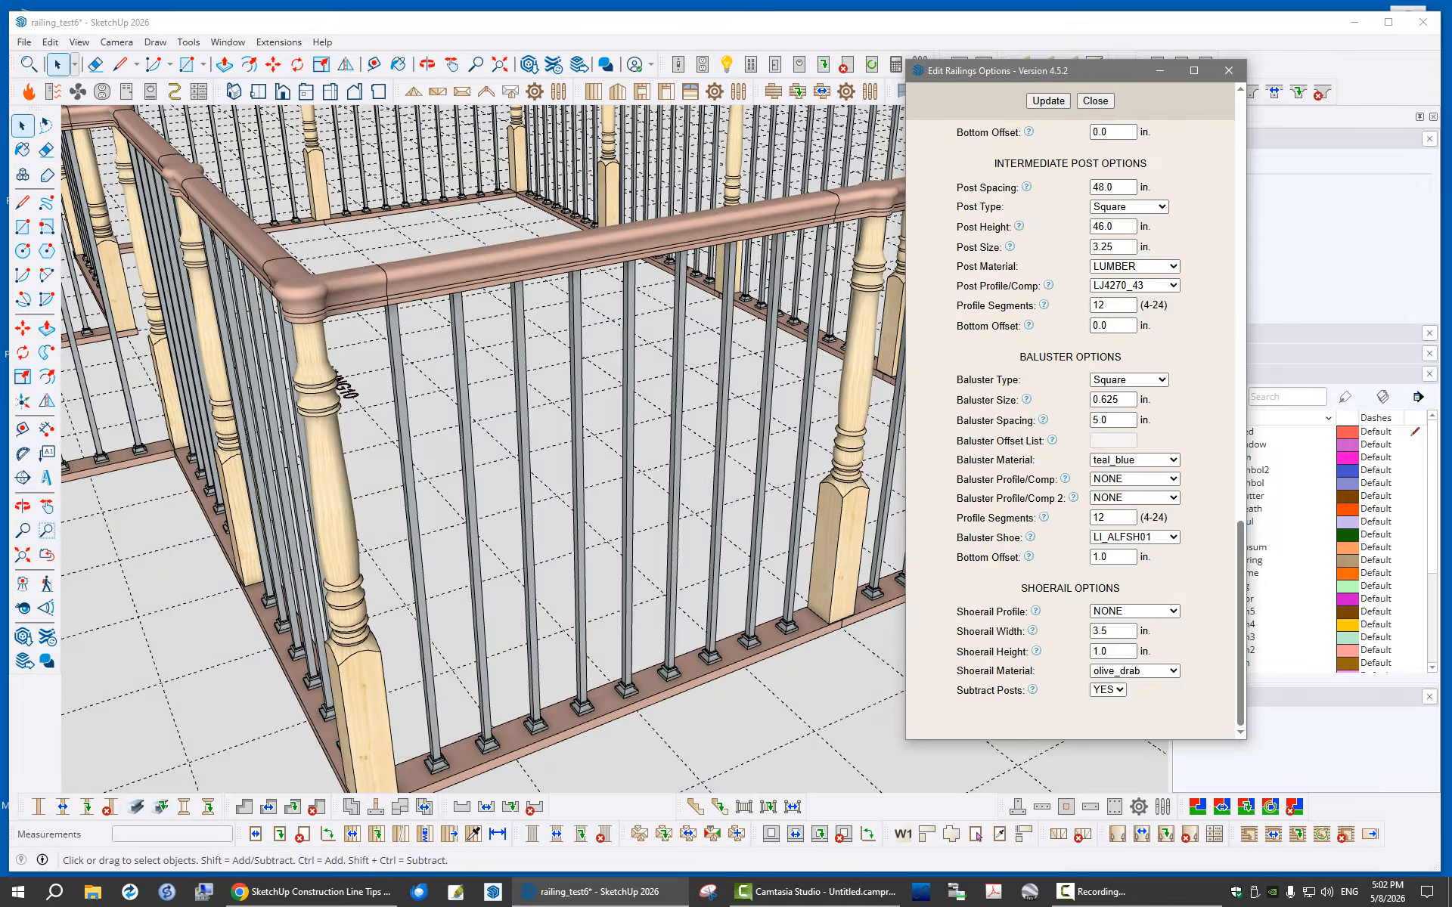
pyautogui.moveTo(544, 454); pyautogui.dragTo(461, 445, button='middle')
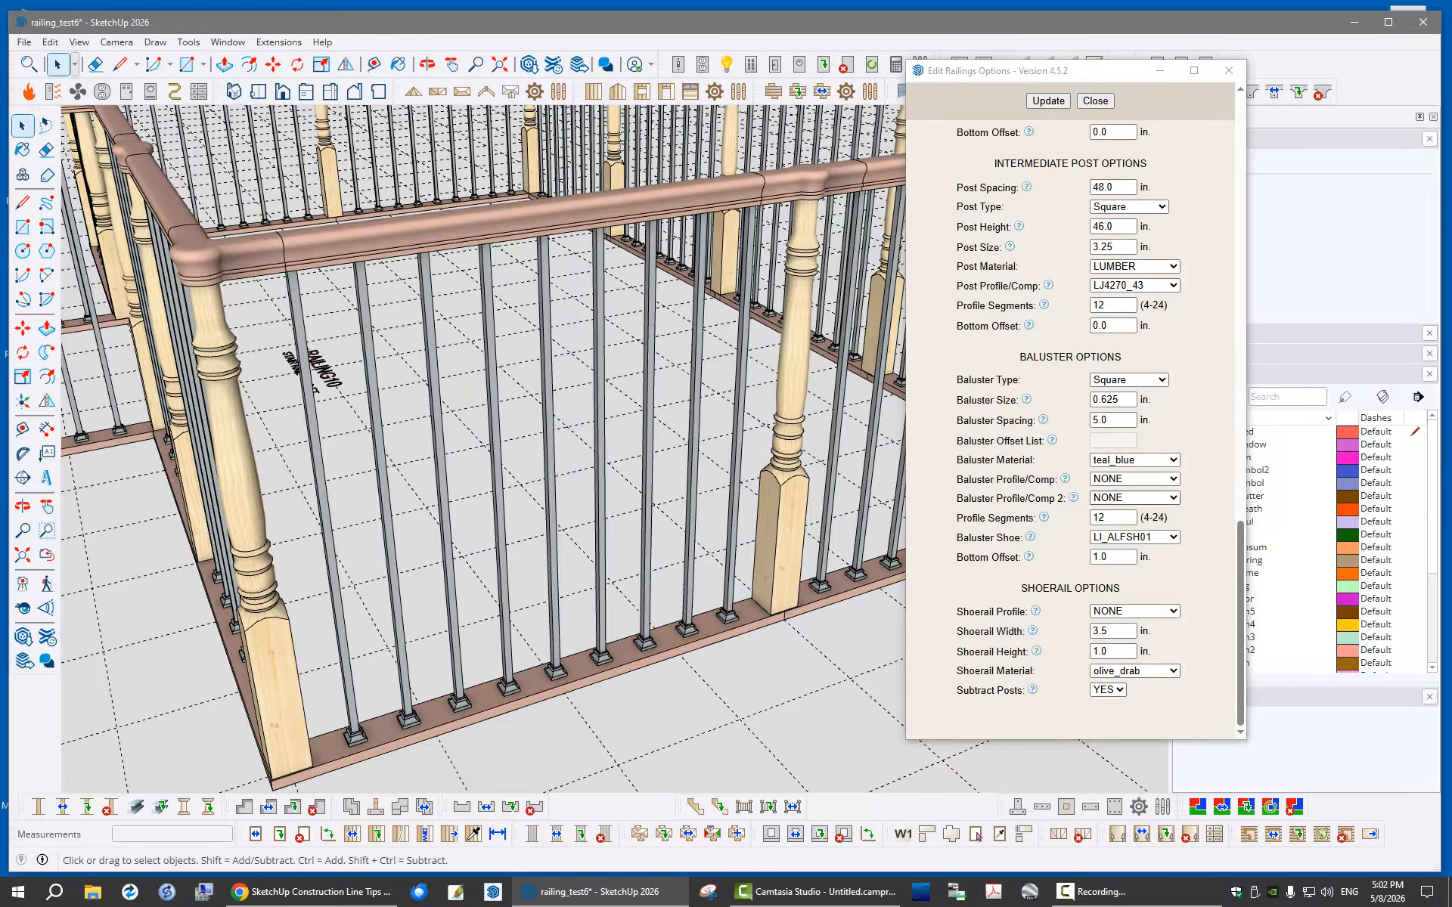
pyautogui.click(1134, 479)
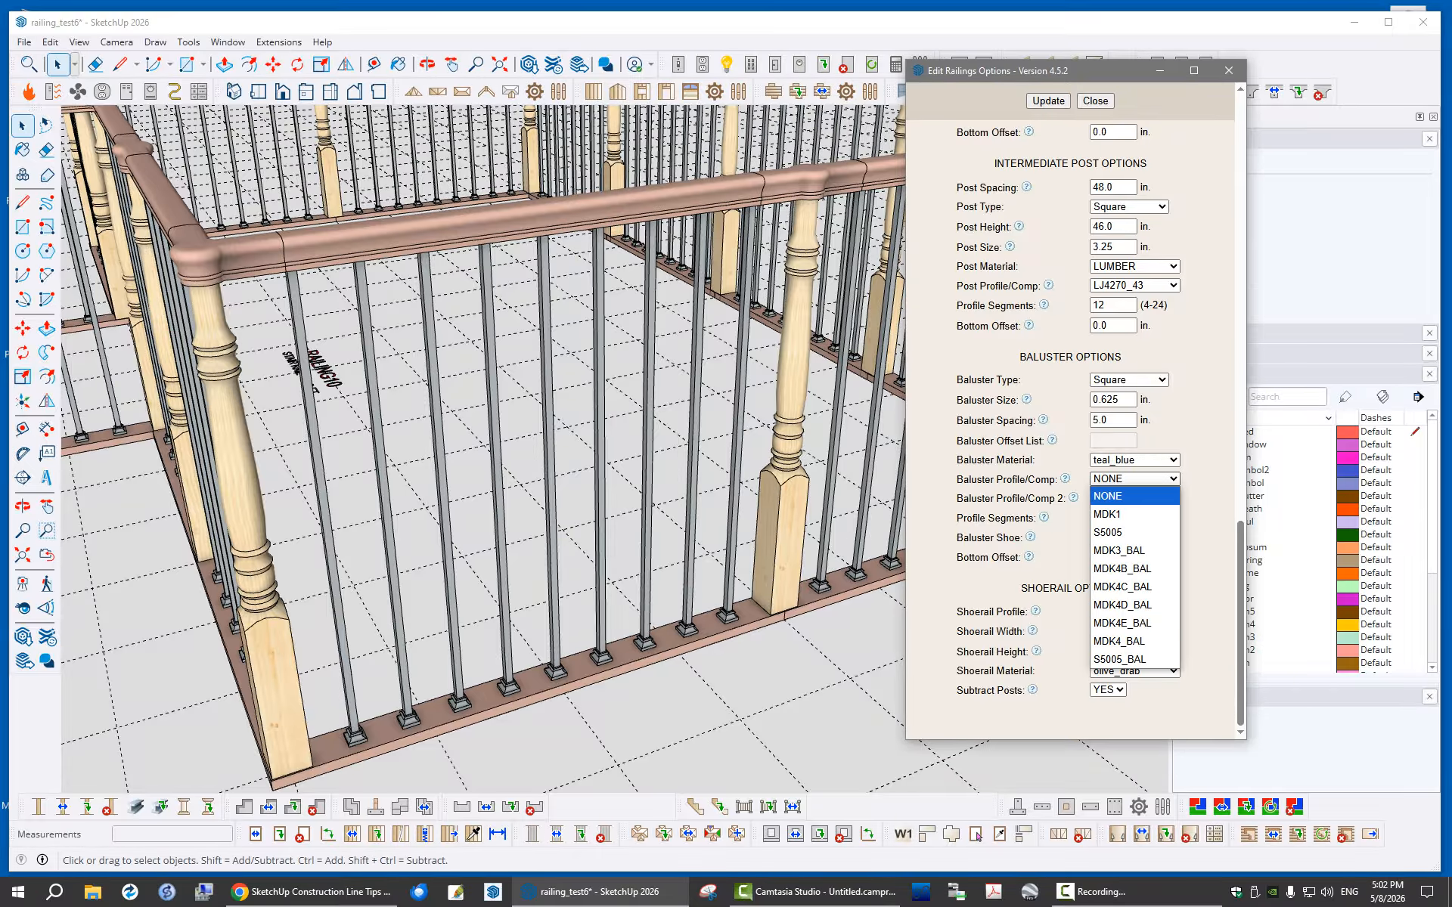
pyautogui.click(1121, 569)
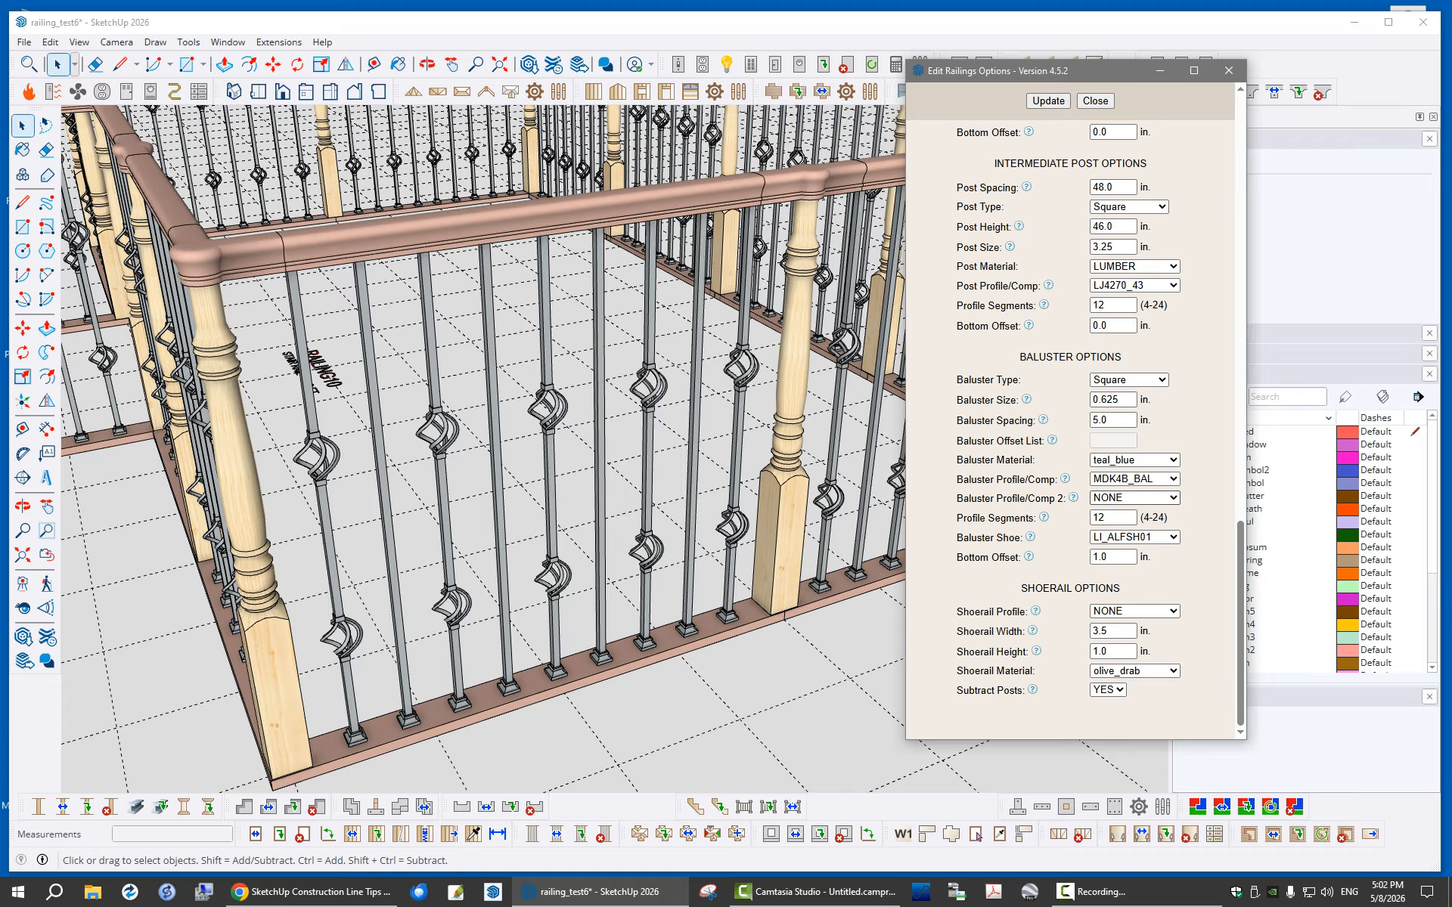
# Set the second baluster profile to MDK4B_BAL as well and update the railing assembly
pyautogui.click(1134, 497)
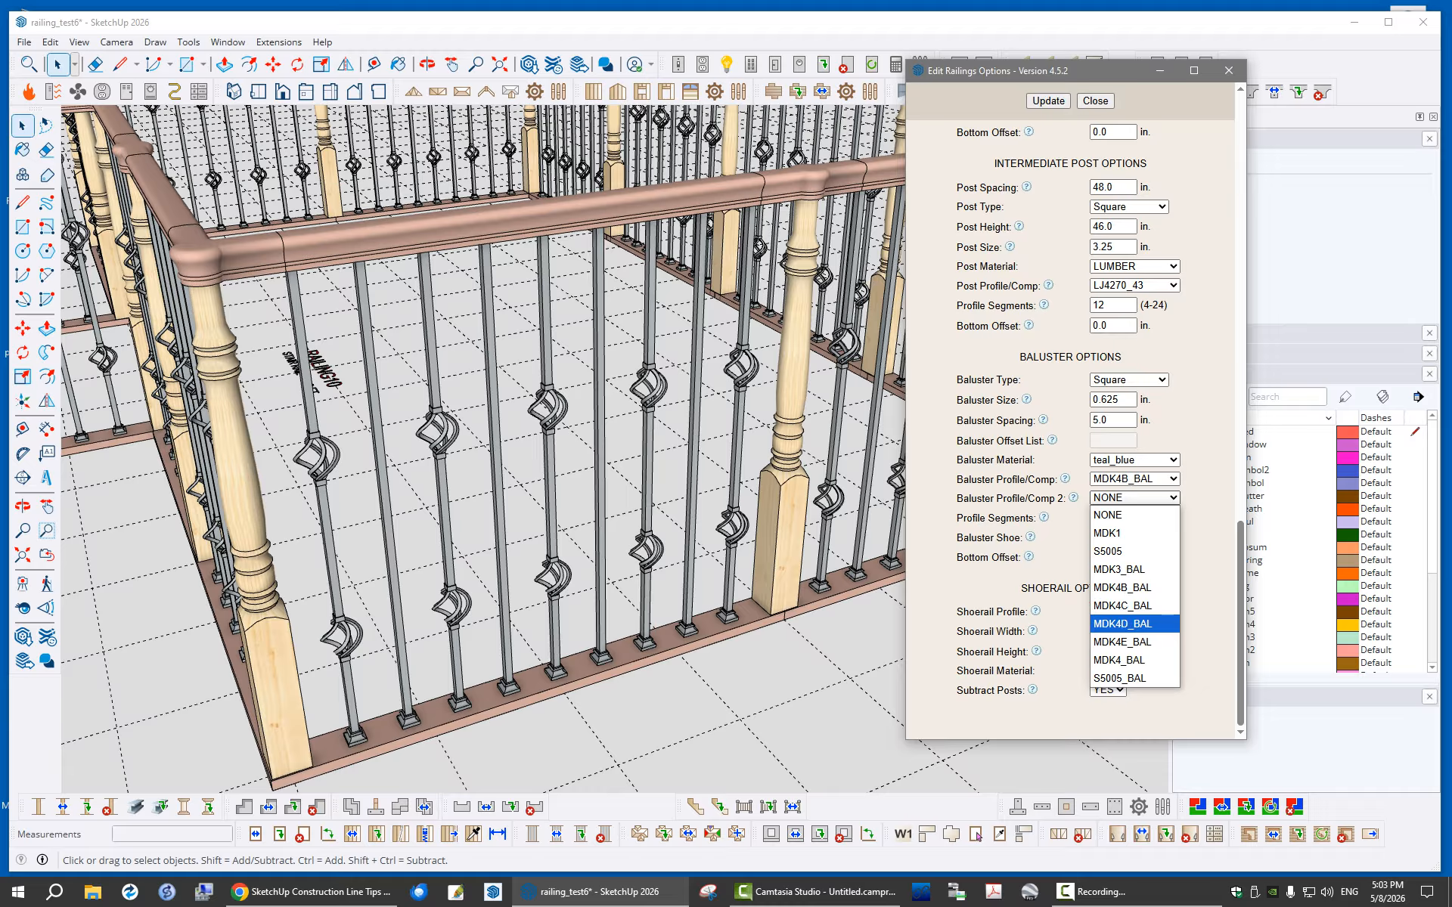
pyautogui.click(1134, 498)
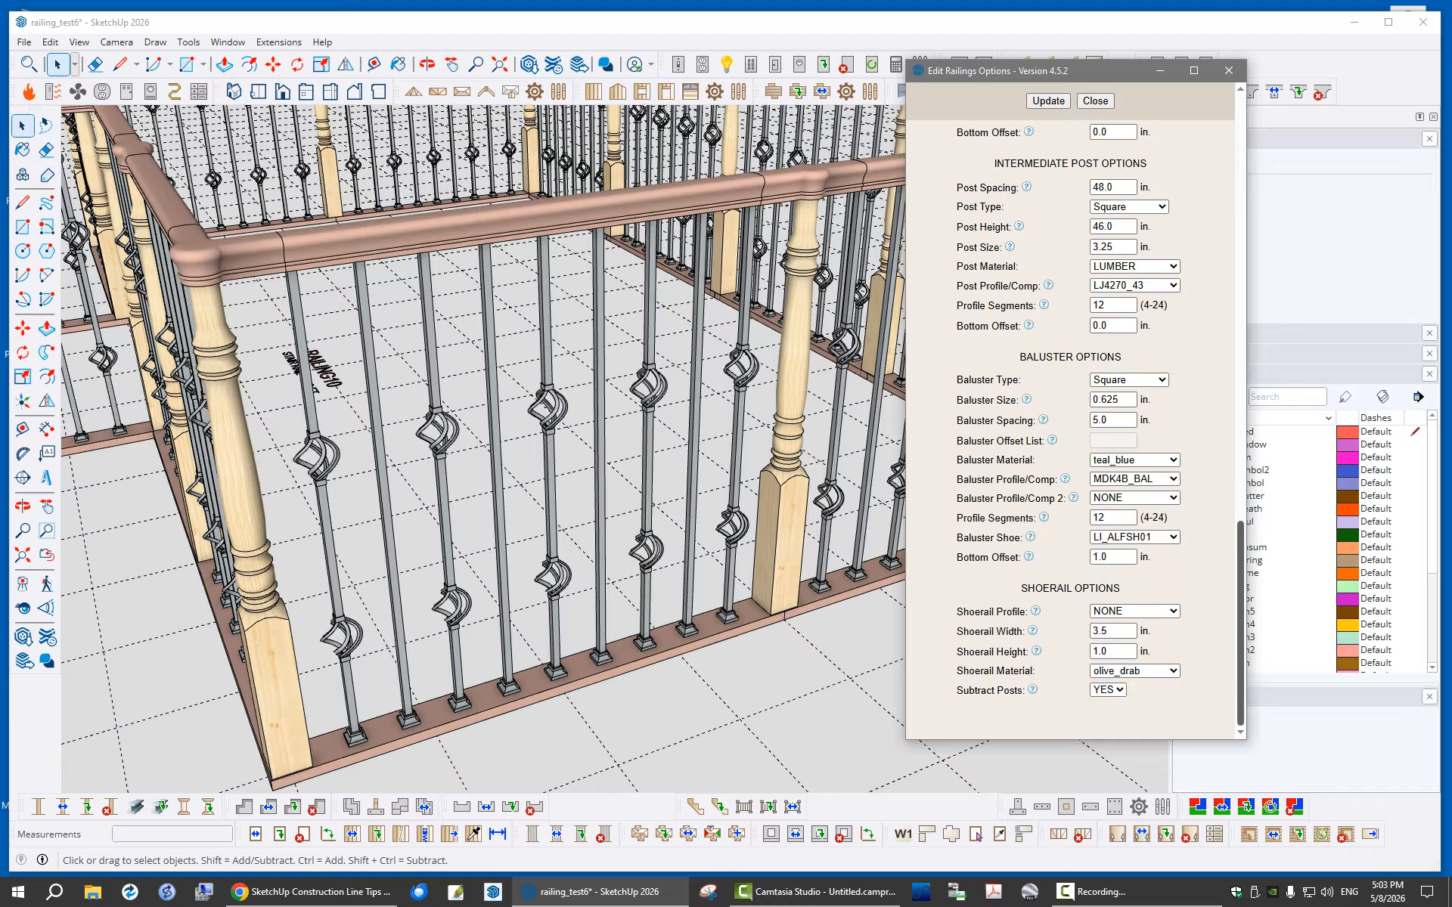
pyautogui.click(1134, 499)
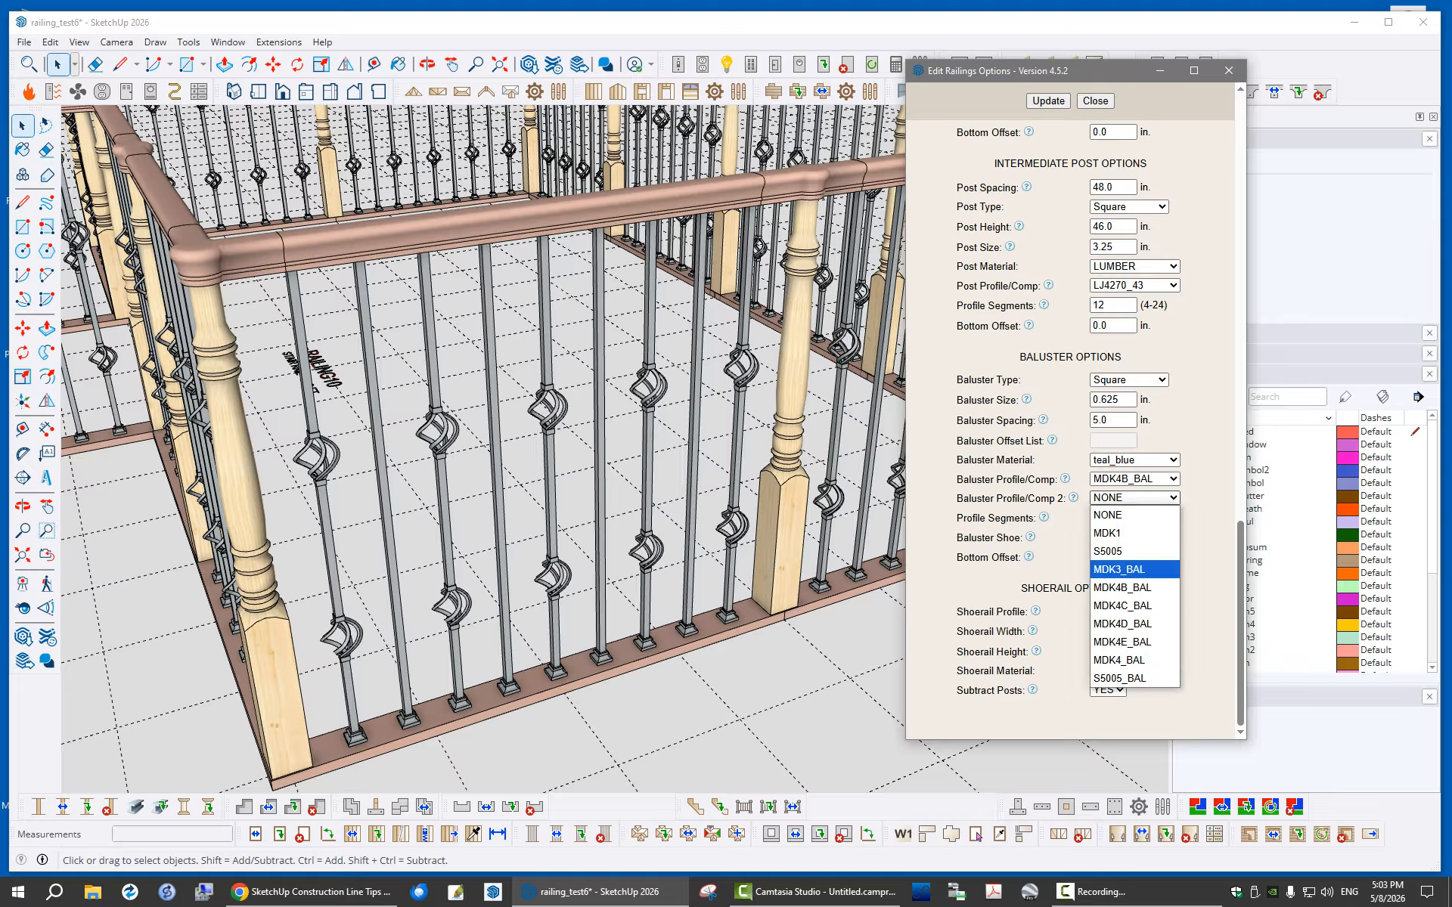
pyautogui.click(1124, 588)
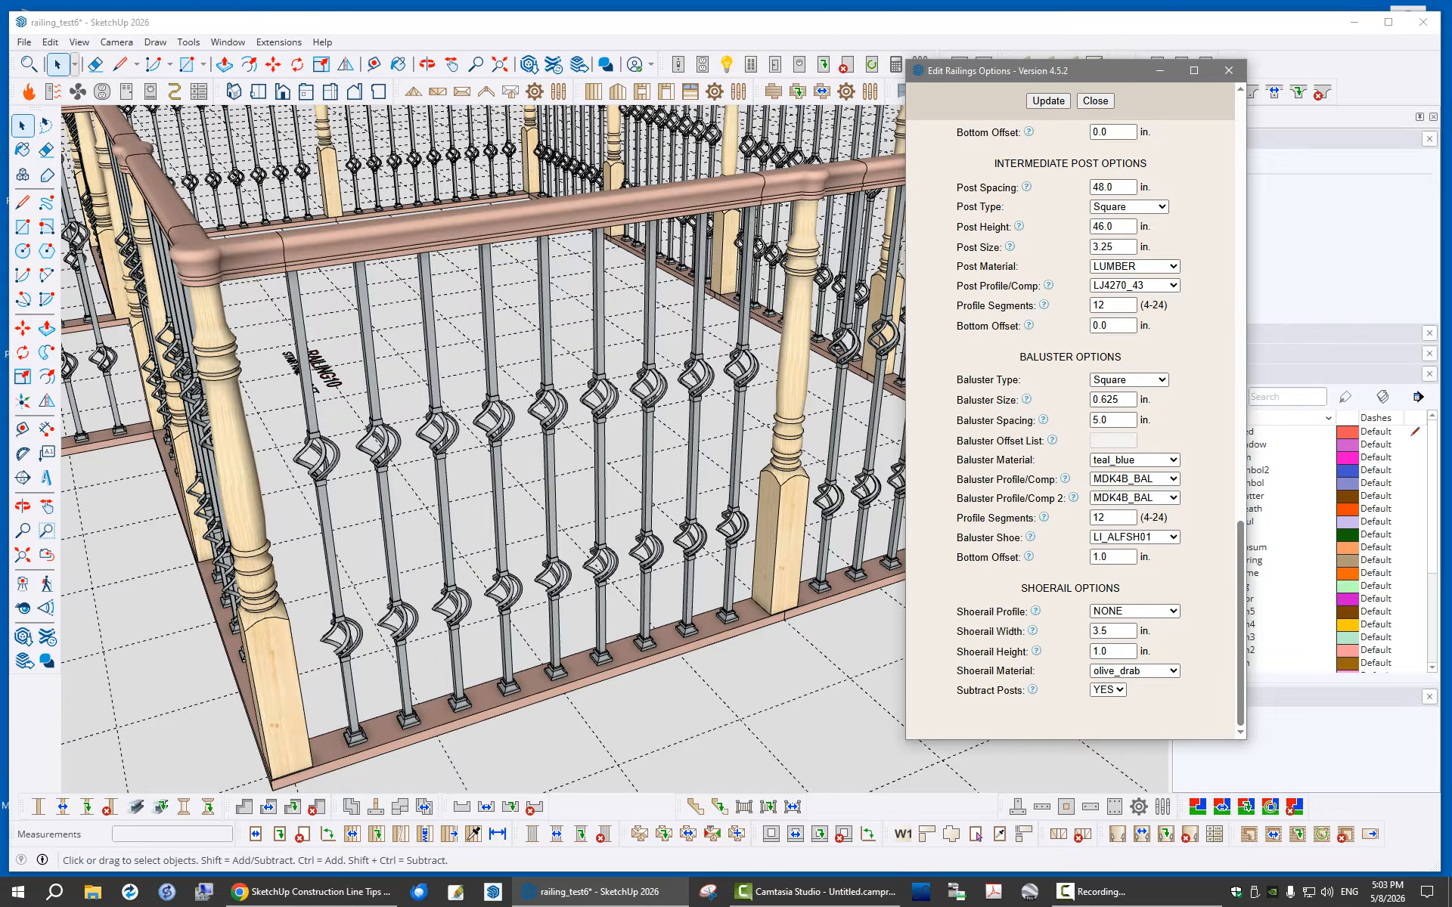
# Inspect the balusters and their shoes near the front corner, and set the baluster shoe to NONE
pyautogui.moveTo(484, 454)
pyautogui.mouseDown(button='middle')
pyautogui.moveTo(605, 454)
pyautogui.moveTo(575, 499)
pyautogui.mouseUp(button='middle')
pyautogui.scroll(-4, 590, 499)
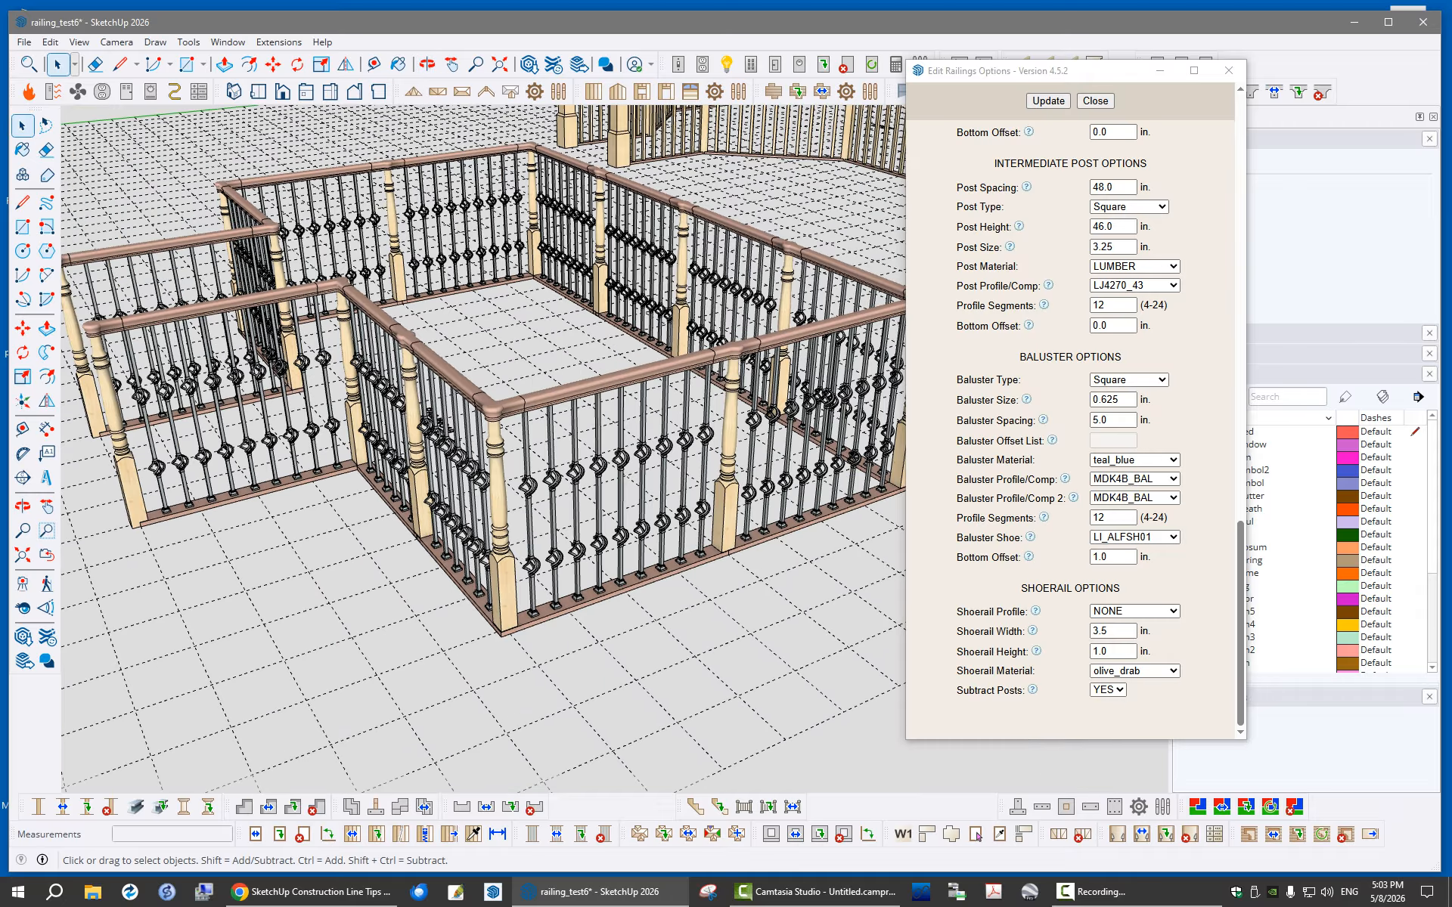
pyautogui.scroll(-3, 589, 484)
pyautogui.scroll(5, 567, 514)
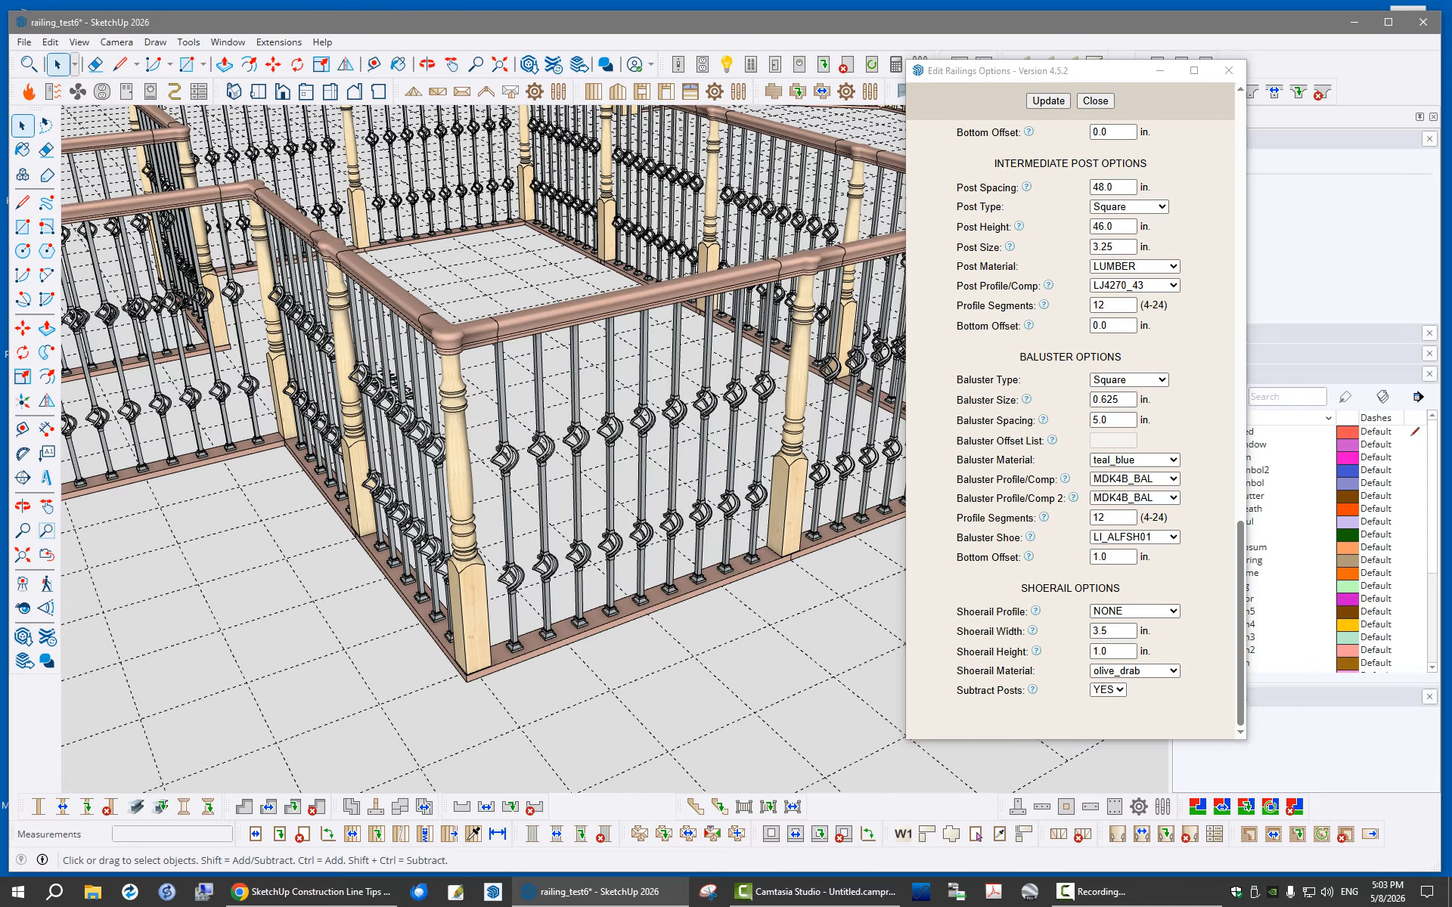
pyautogui.scroll(5, 567, 491)
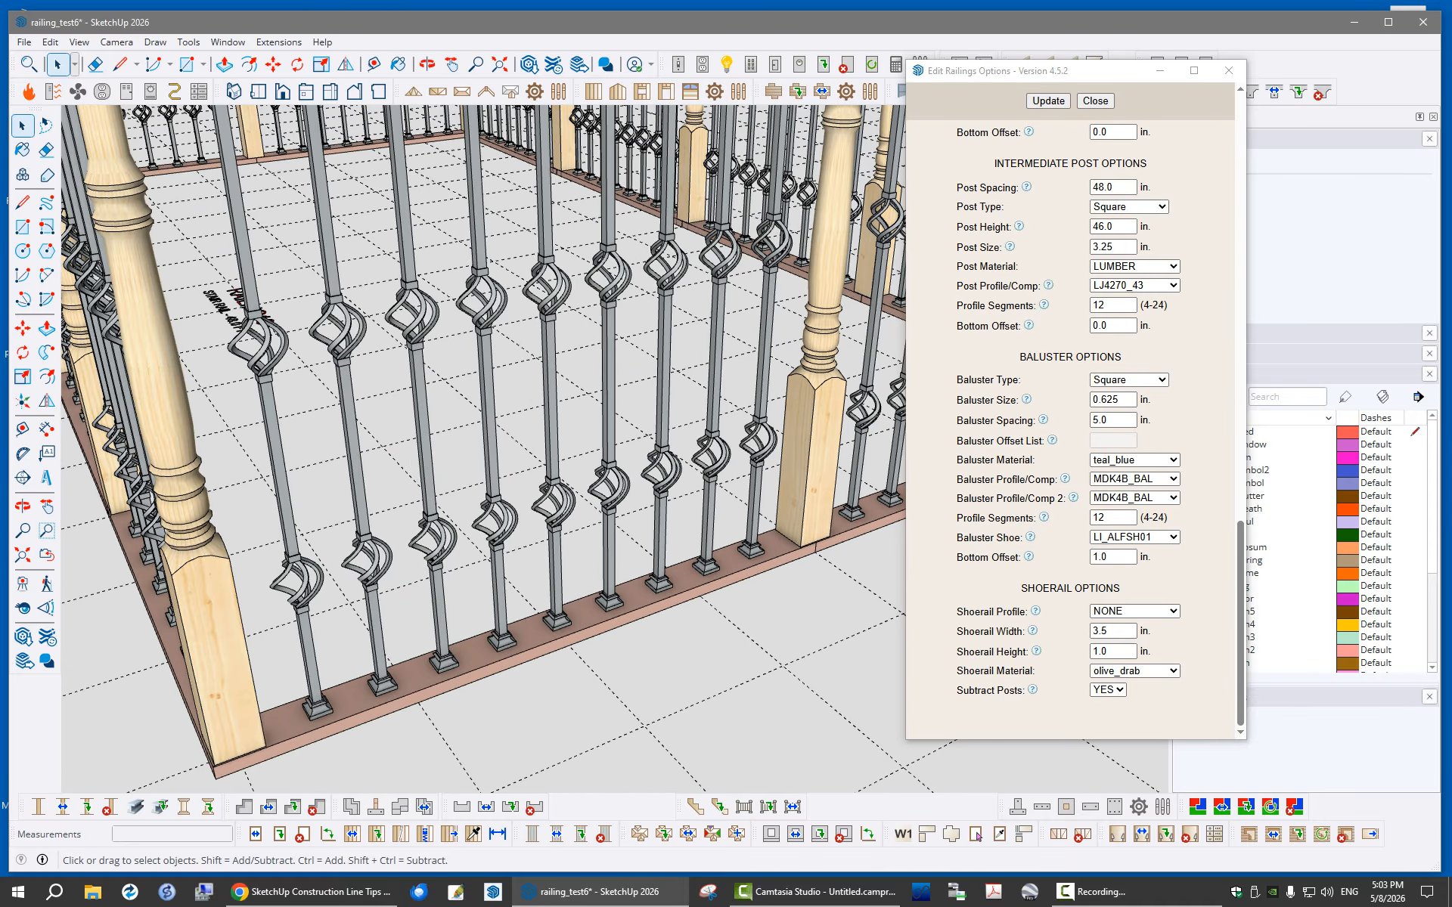
pyautogui.scroll(2, 719, 529)
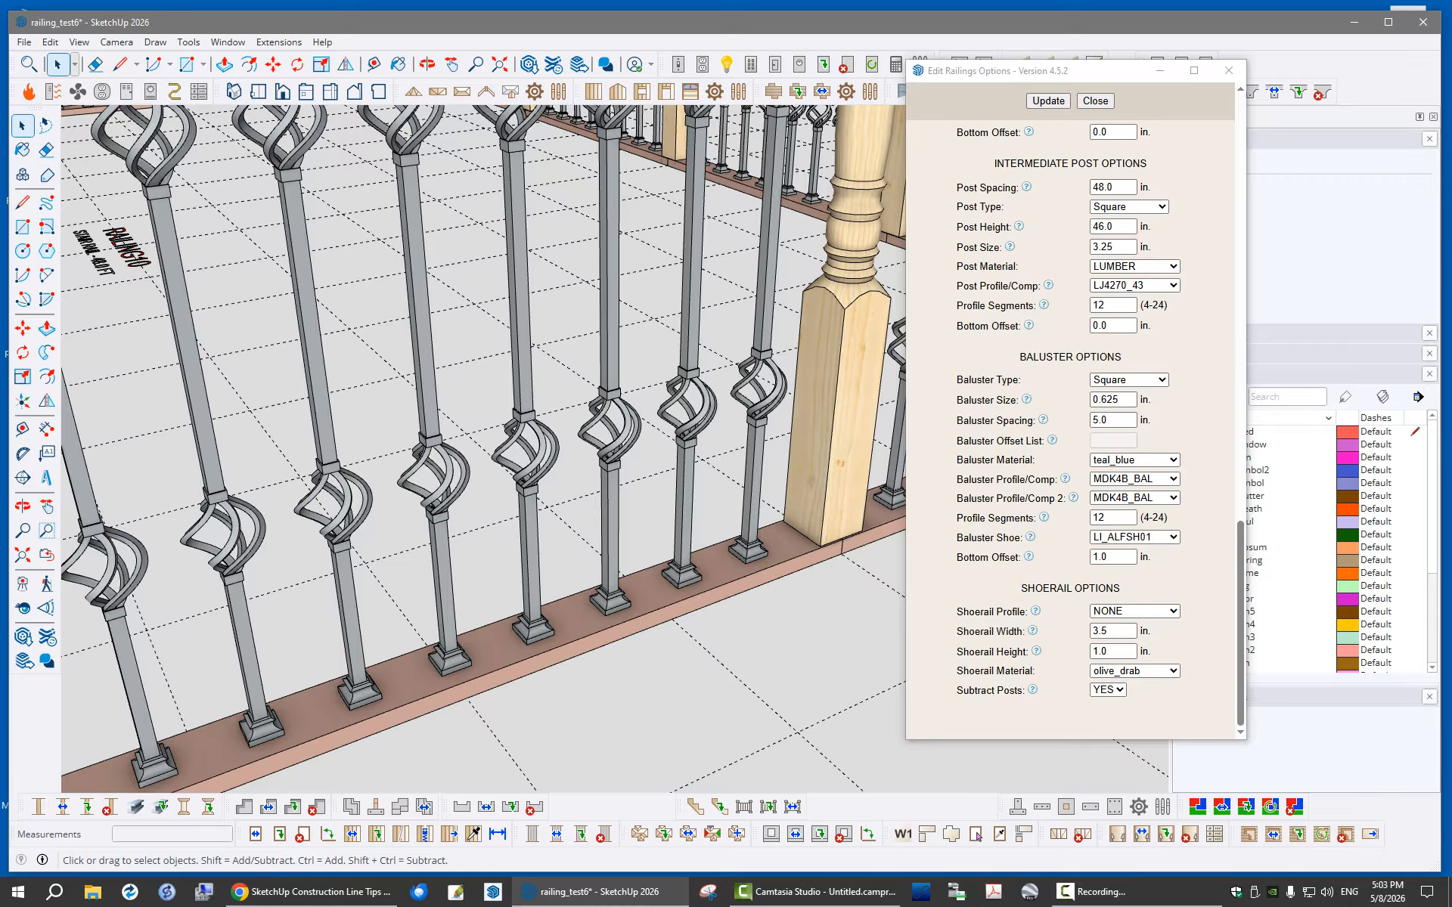
pyautogui.click(1134, 537)
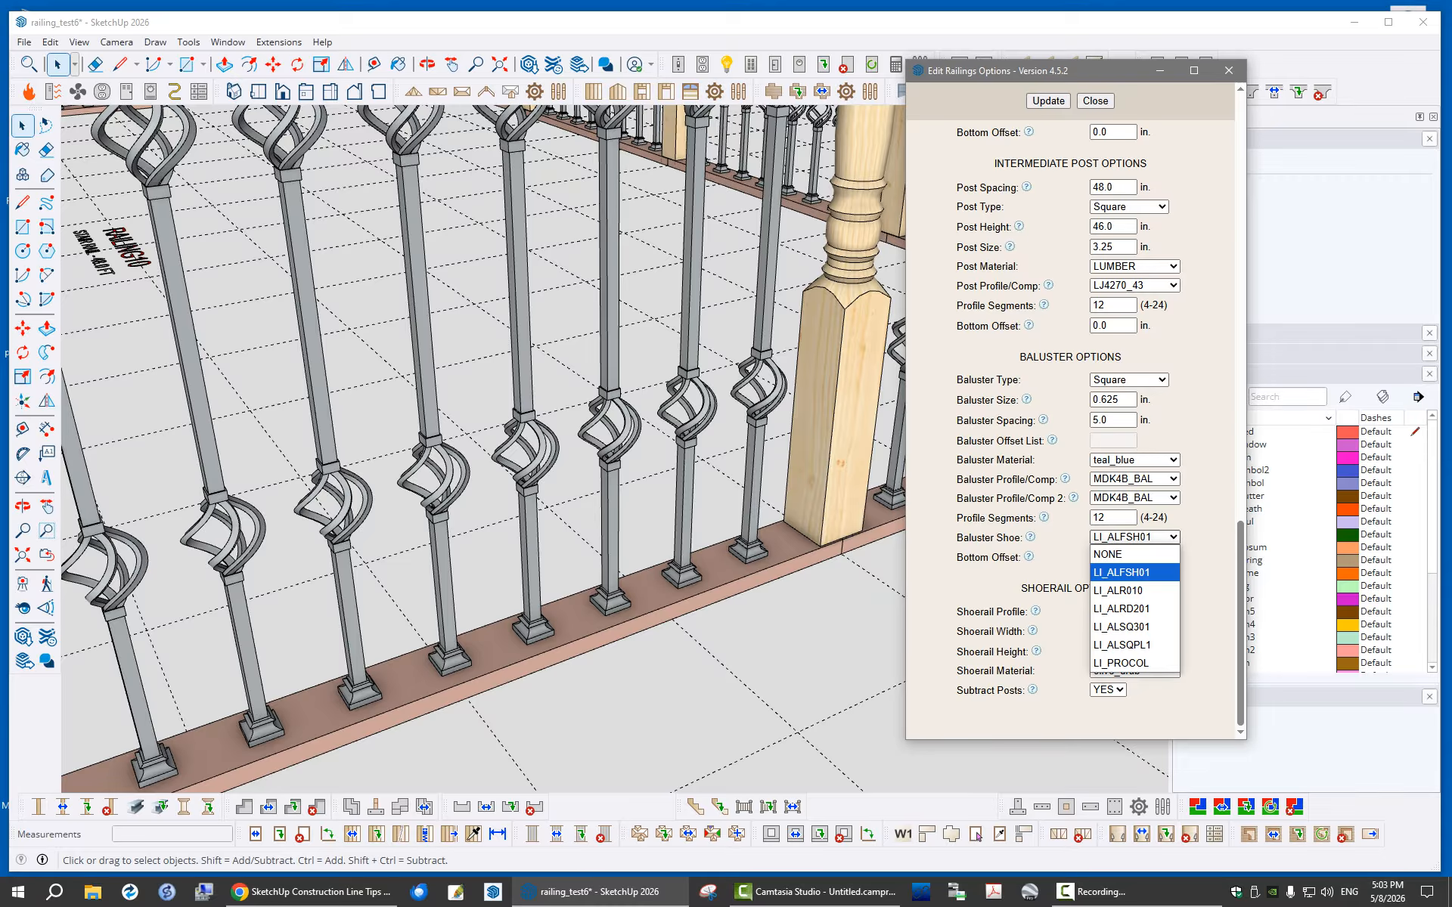
pyautogui.click(1134, 554)
# Set both baluster profiles to NONE and update the railing assembly
pyautogui.click(1135, 480)
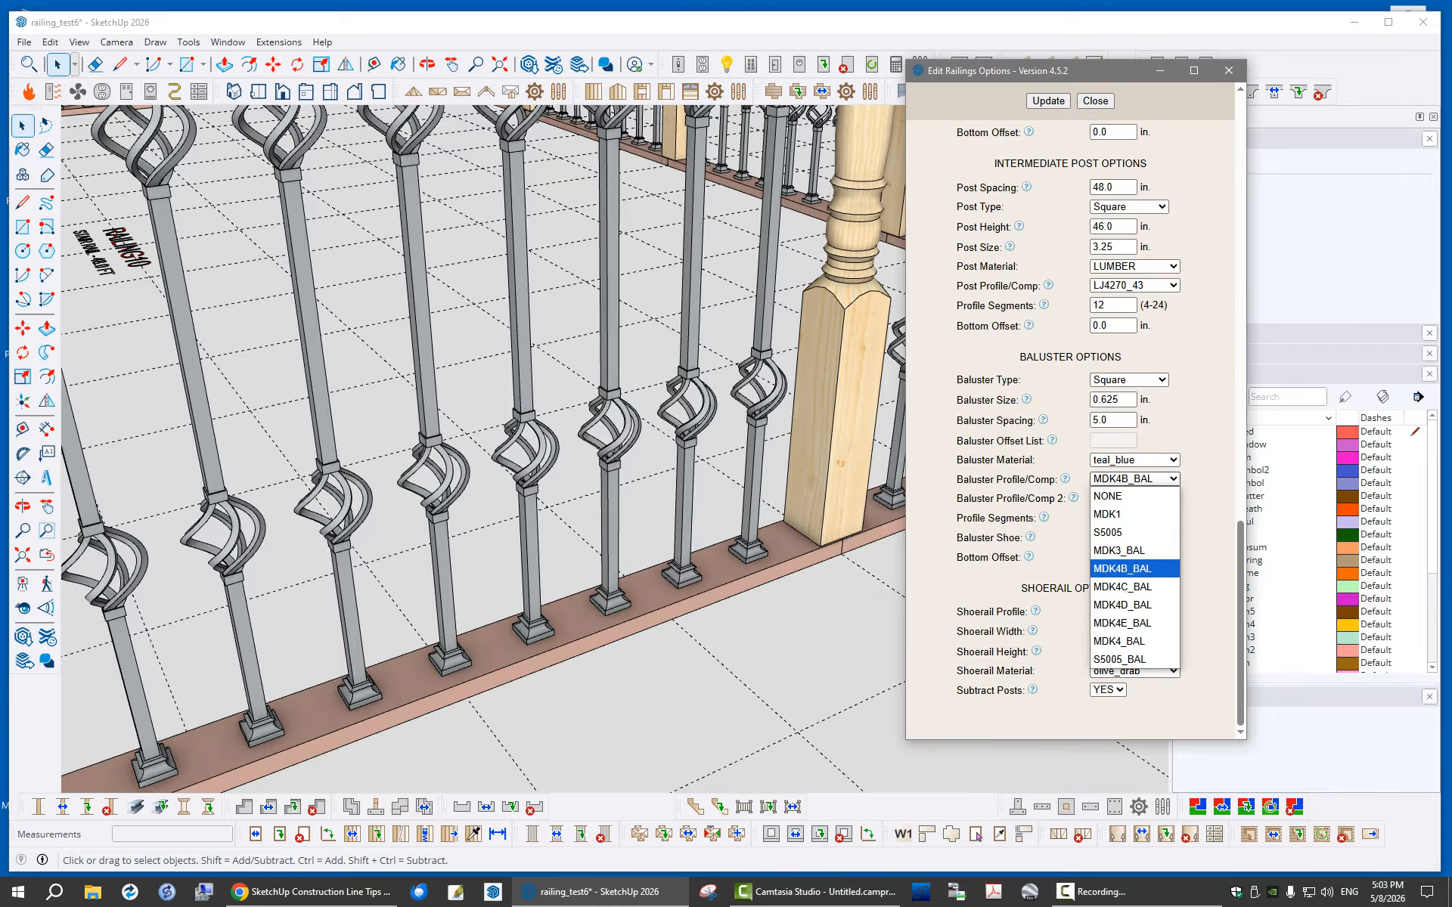
pyautogui.click(1209, 496)
pyautogui.click(1134, 499)
pyautogui.click(1126, 515)
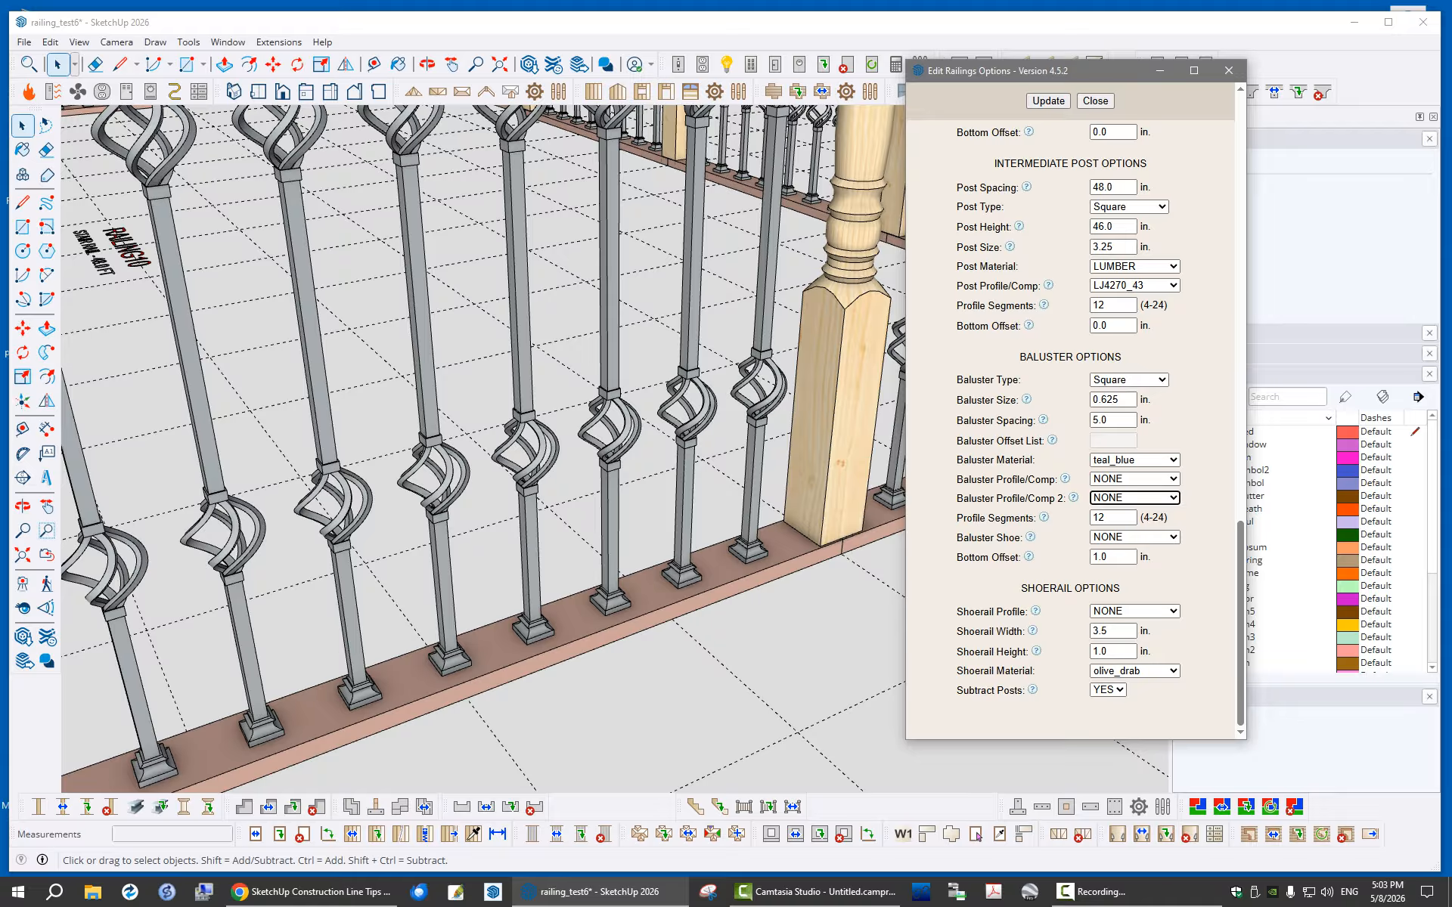
pyautogui.click(1048, 101)
# Examine the plain square balusters and how they meet the shoerail along the railing's front corner
pyautogui.scroll(-6, 749, 560)
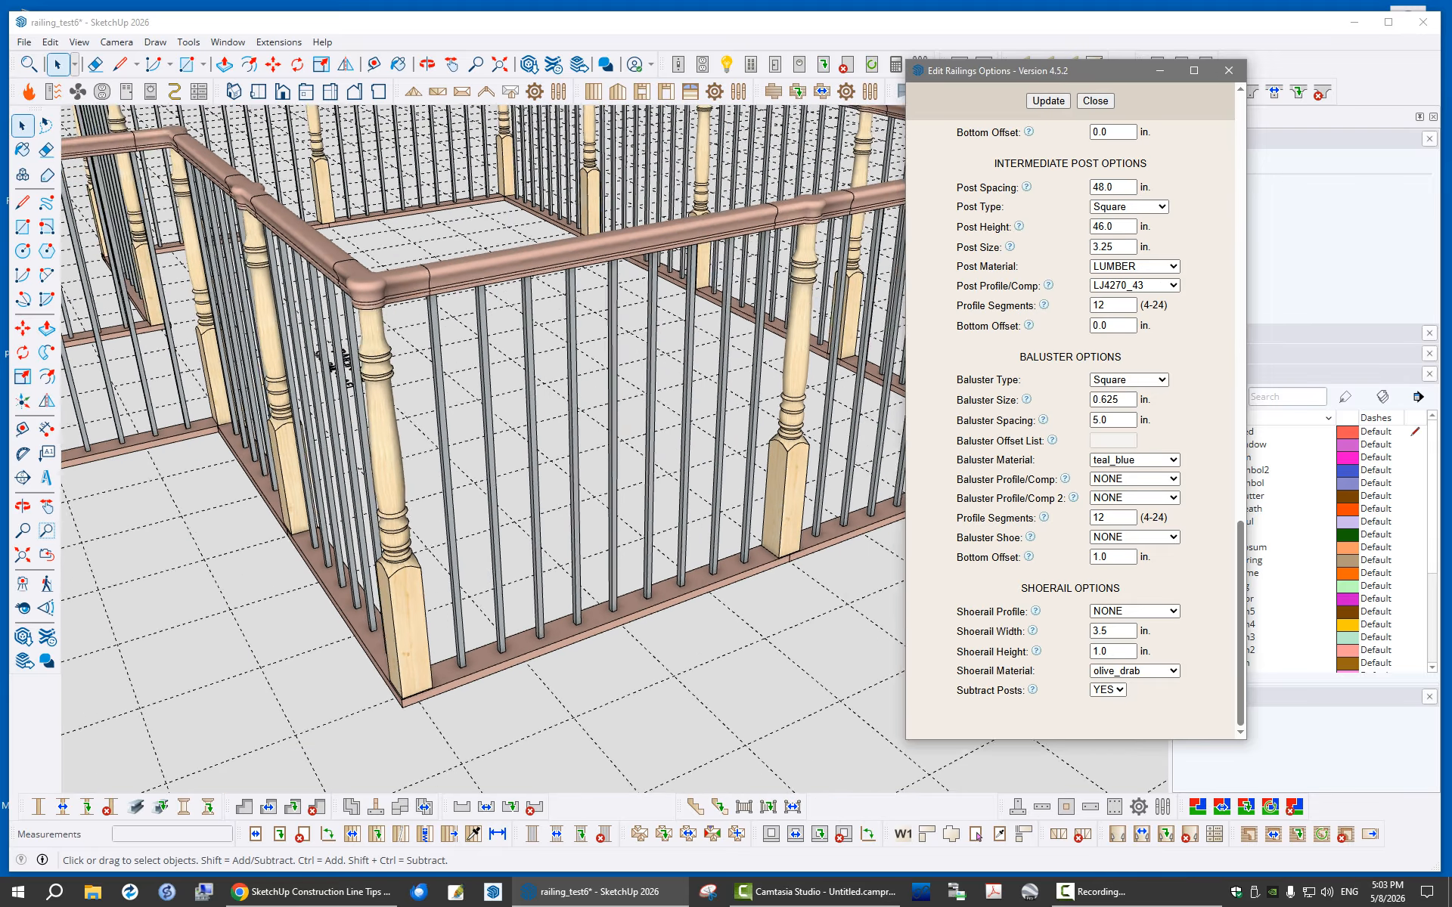
pyautogui.scroll(1, 748, 560)
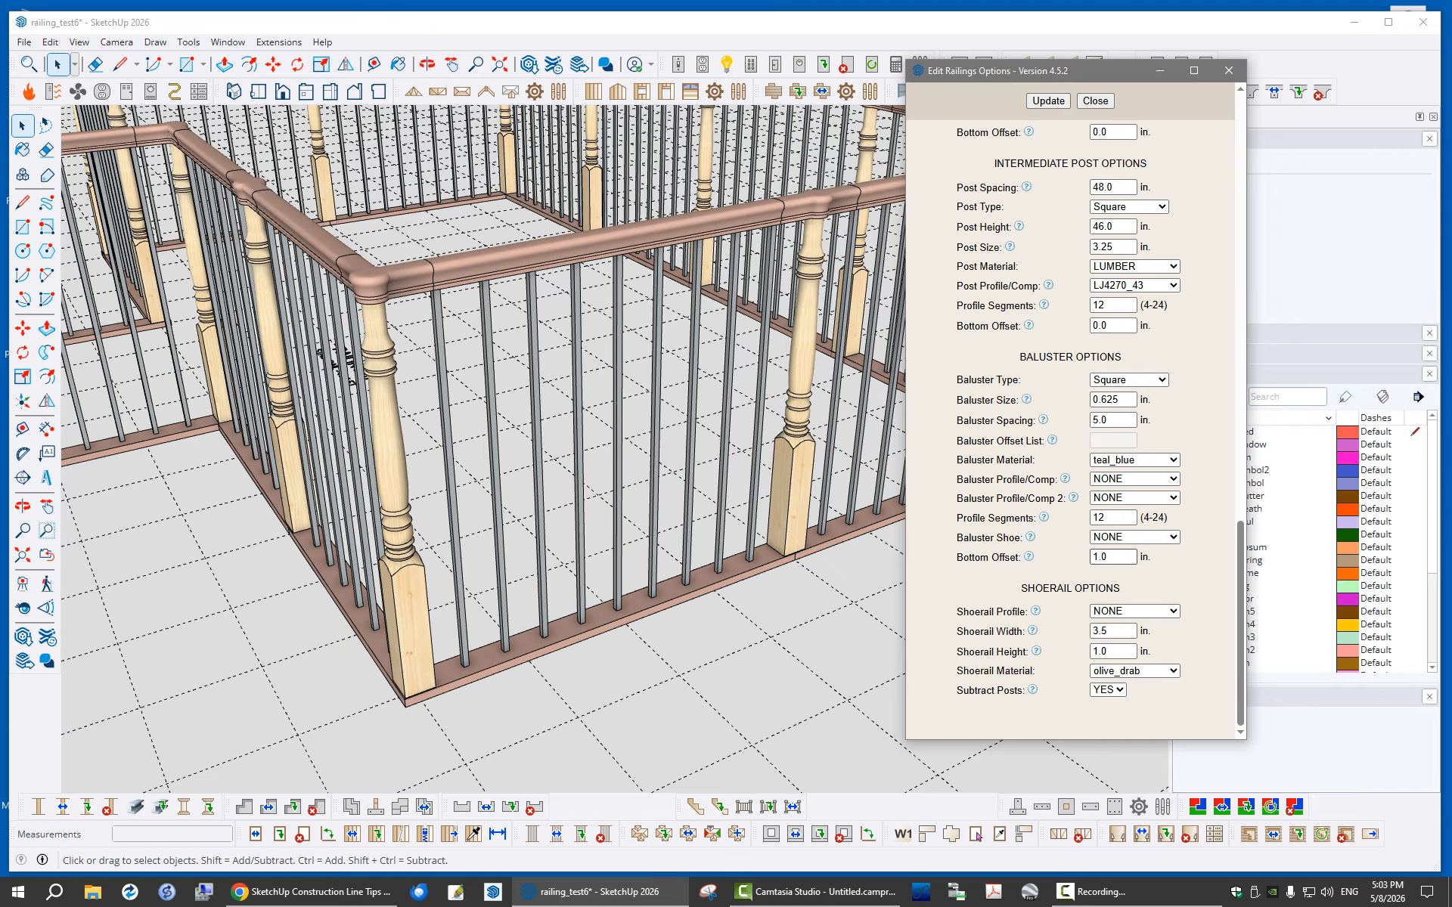
pyautogui.moveTo(545, 454)
pyautogui.mouseDown(button='middle')
pyautogui.moveTo(553, 318)
pyautogui.moveTo(545, 374)
pyautogui.mouseUp(button='middle')
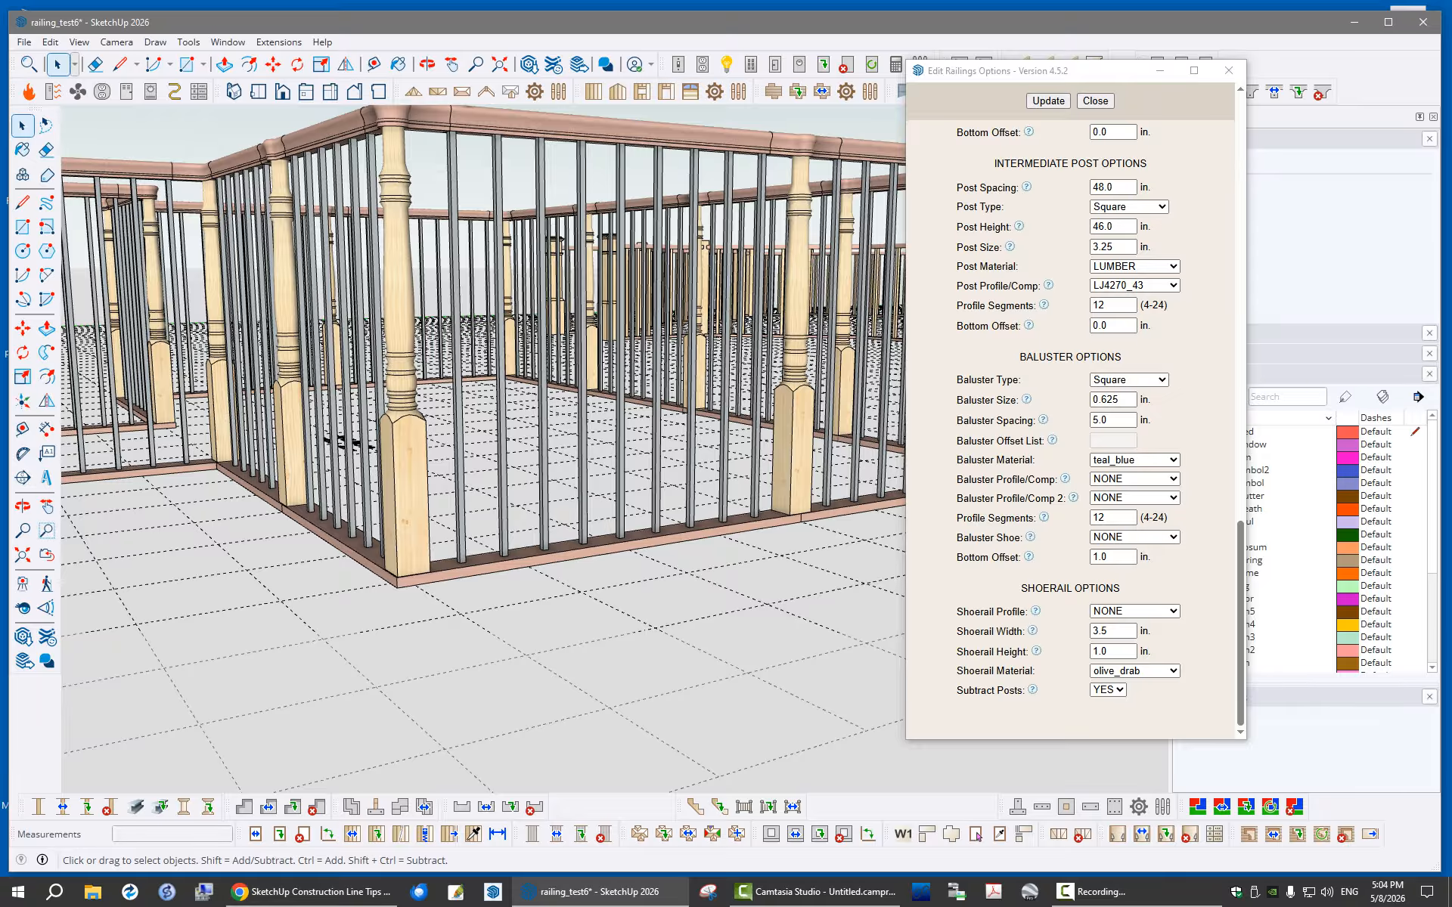
pyautogui.scroll(6, 590, 532)
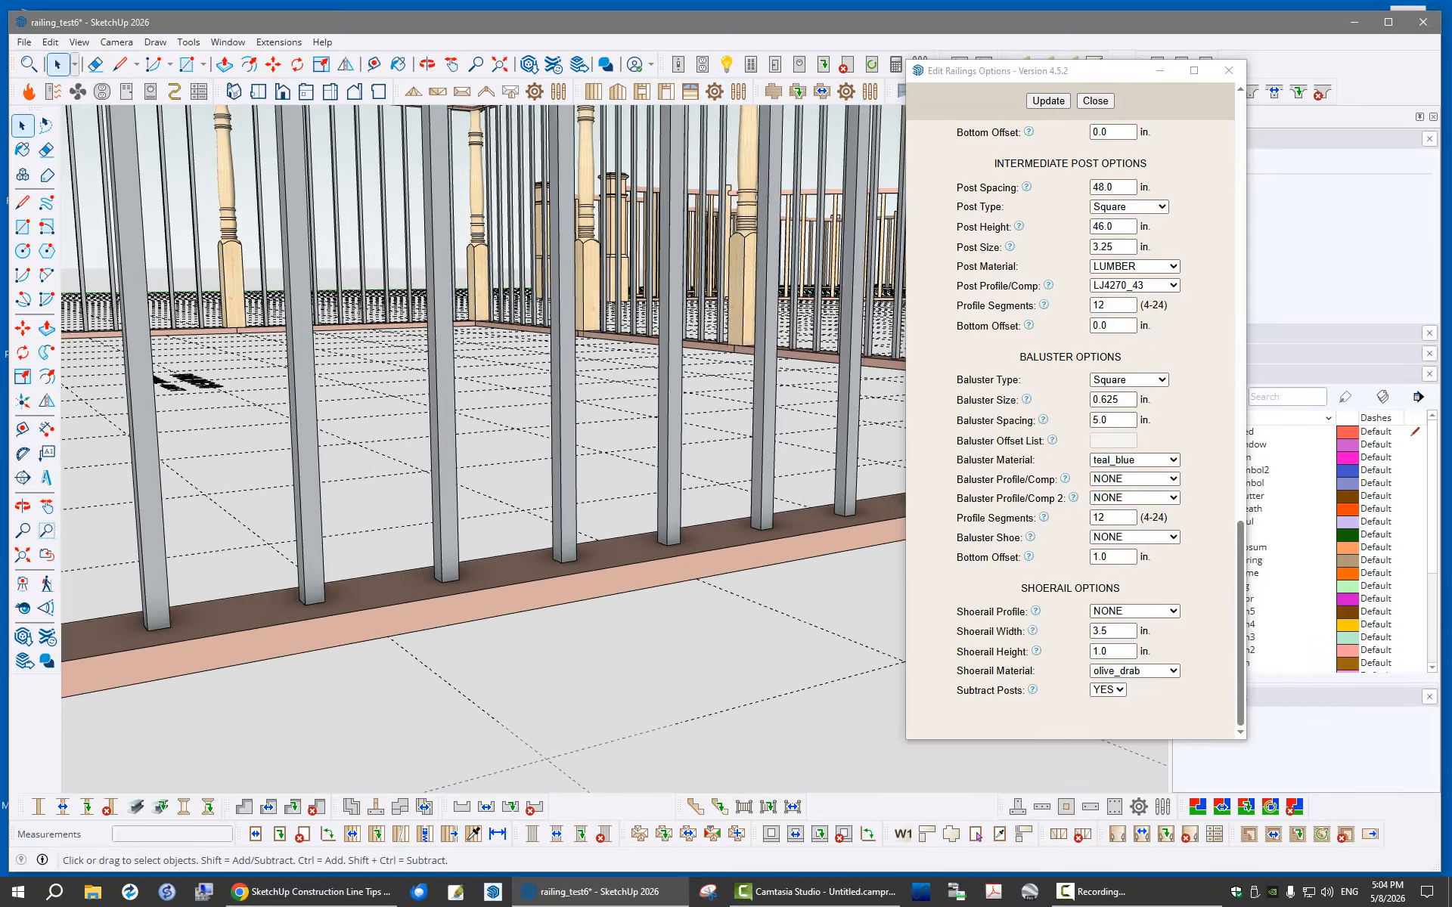
pyautogui.moveTo(1036, 611)
pyautogui.moveTo(529, 484); pyautogui.dragTo(605, 529, button='middle')
pyautogui.scroll(-3, 605, 530)
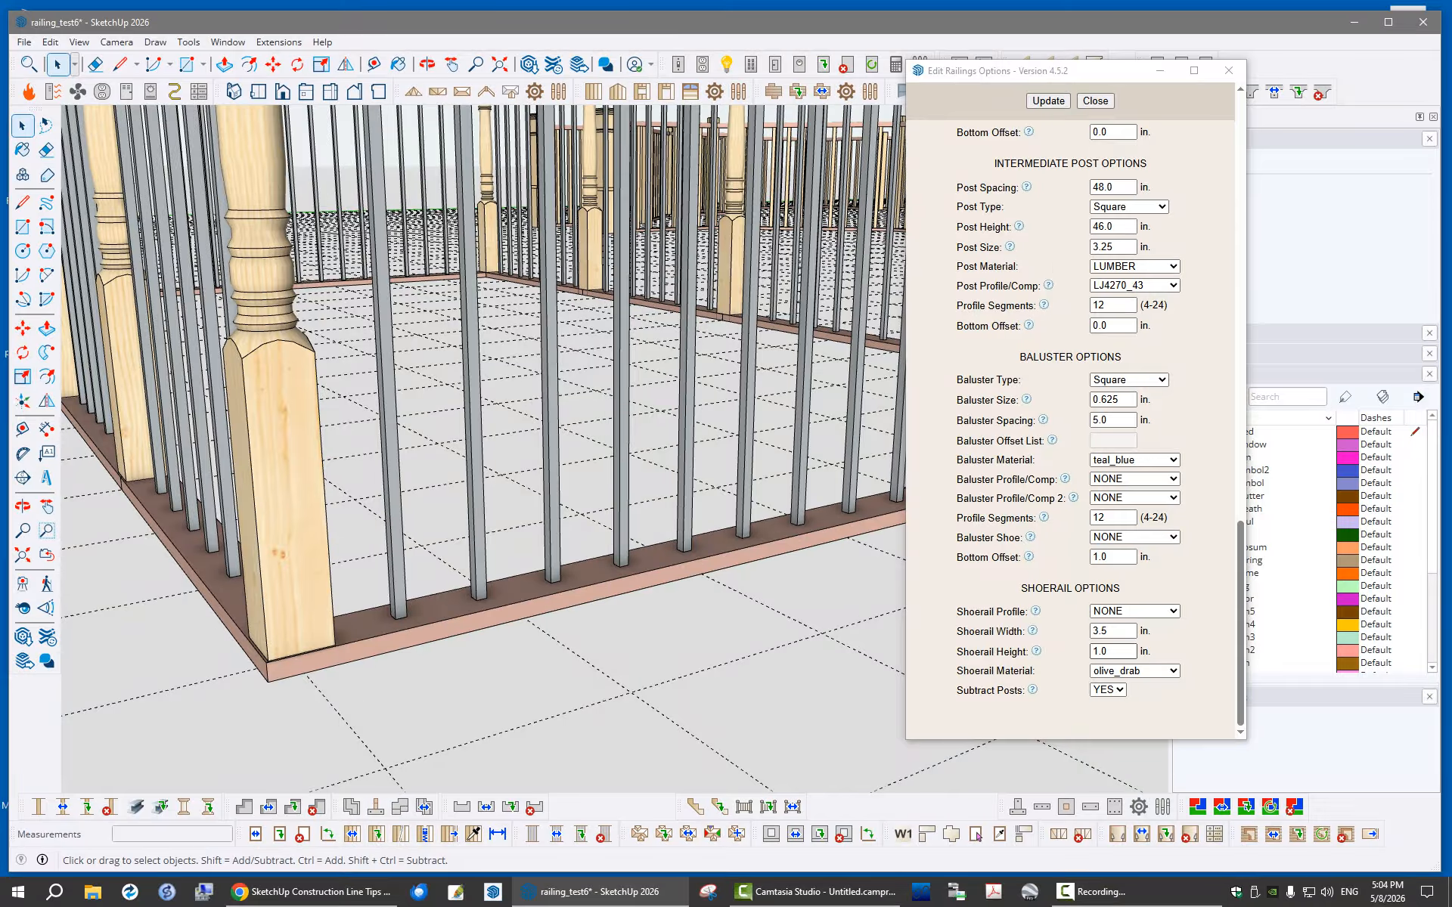
pyautogui.moveTo(582, 424); pyautogui.dragTo(597, 544, button='middle')
pyautogui.scroll(3, 598, 544)
pyautogui.scroll(-1, 598, 544)
pyautogui.scroll(-2, 558, 572)
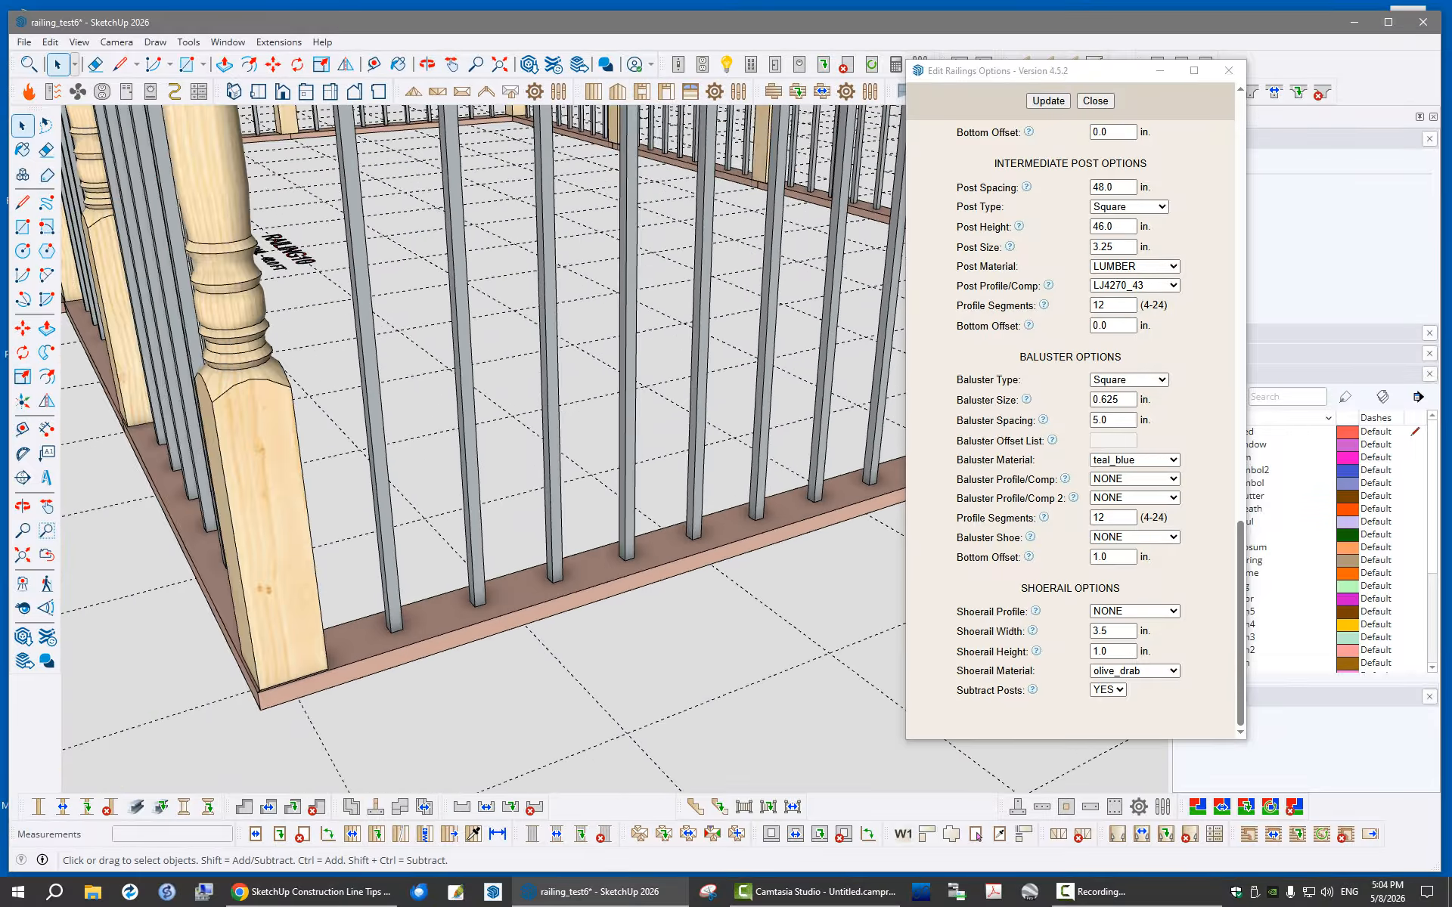
pyautogui.moveTo(559, 573); pyautogui.dragTo(590, 594, button='middle')
pyautogui.scroll(-3, 590, 593)
pyautogui.scroll(-1, 590, 593)
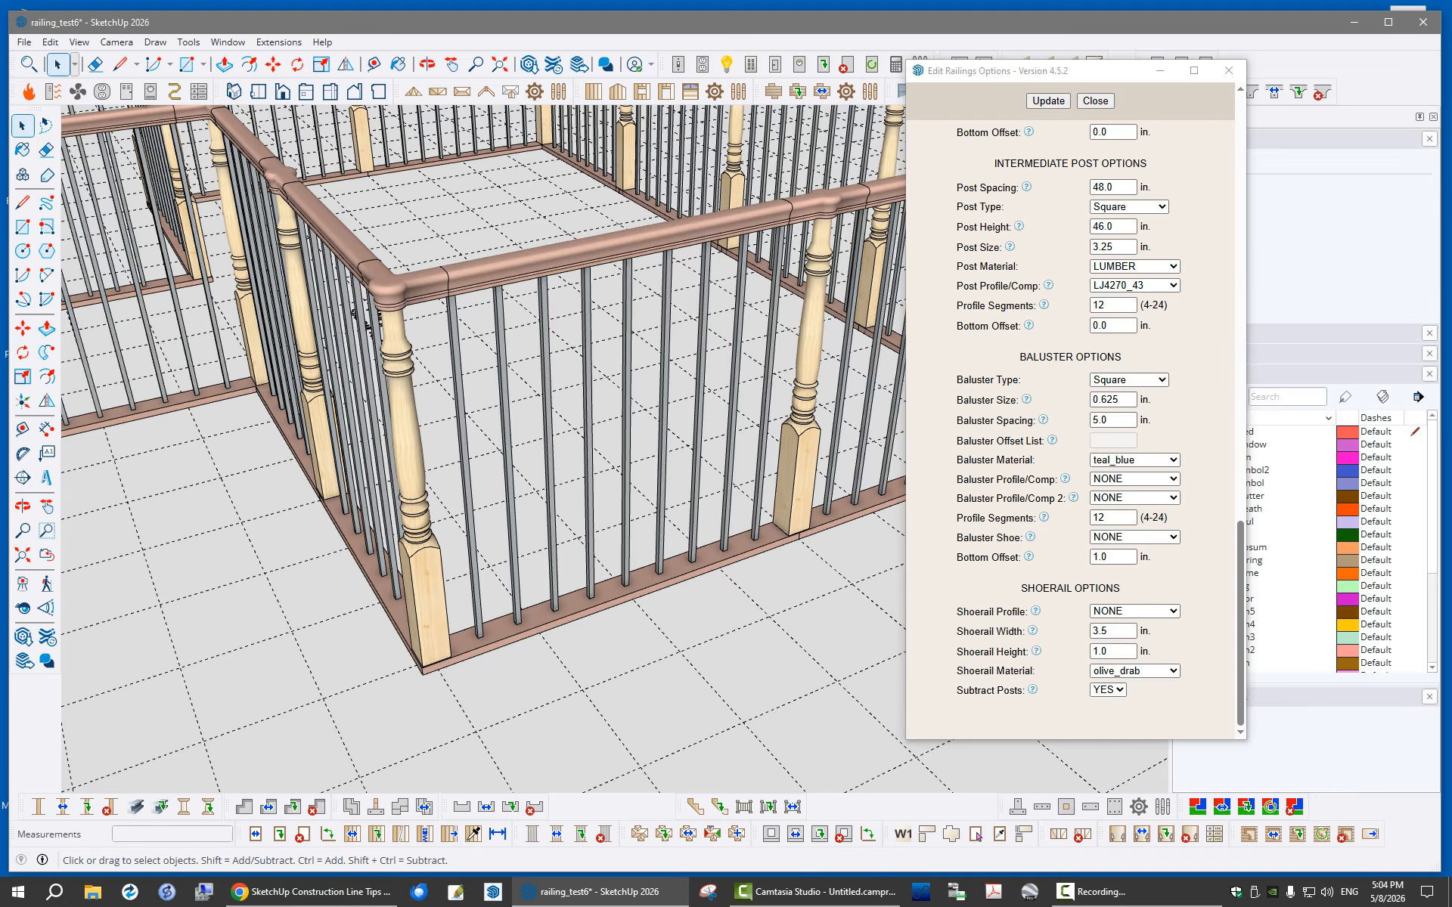
# Set the shoerail profile to LJ6000S and update the railing assembly
pyautogui.press('Escape')
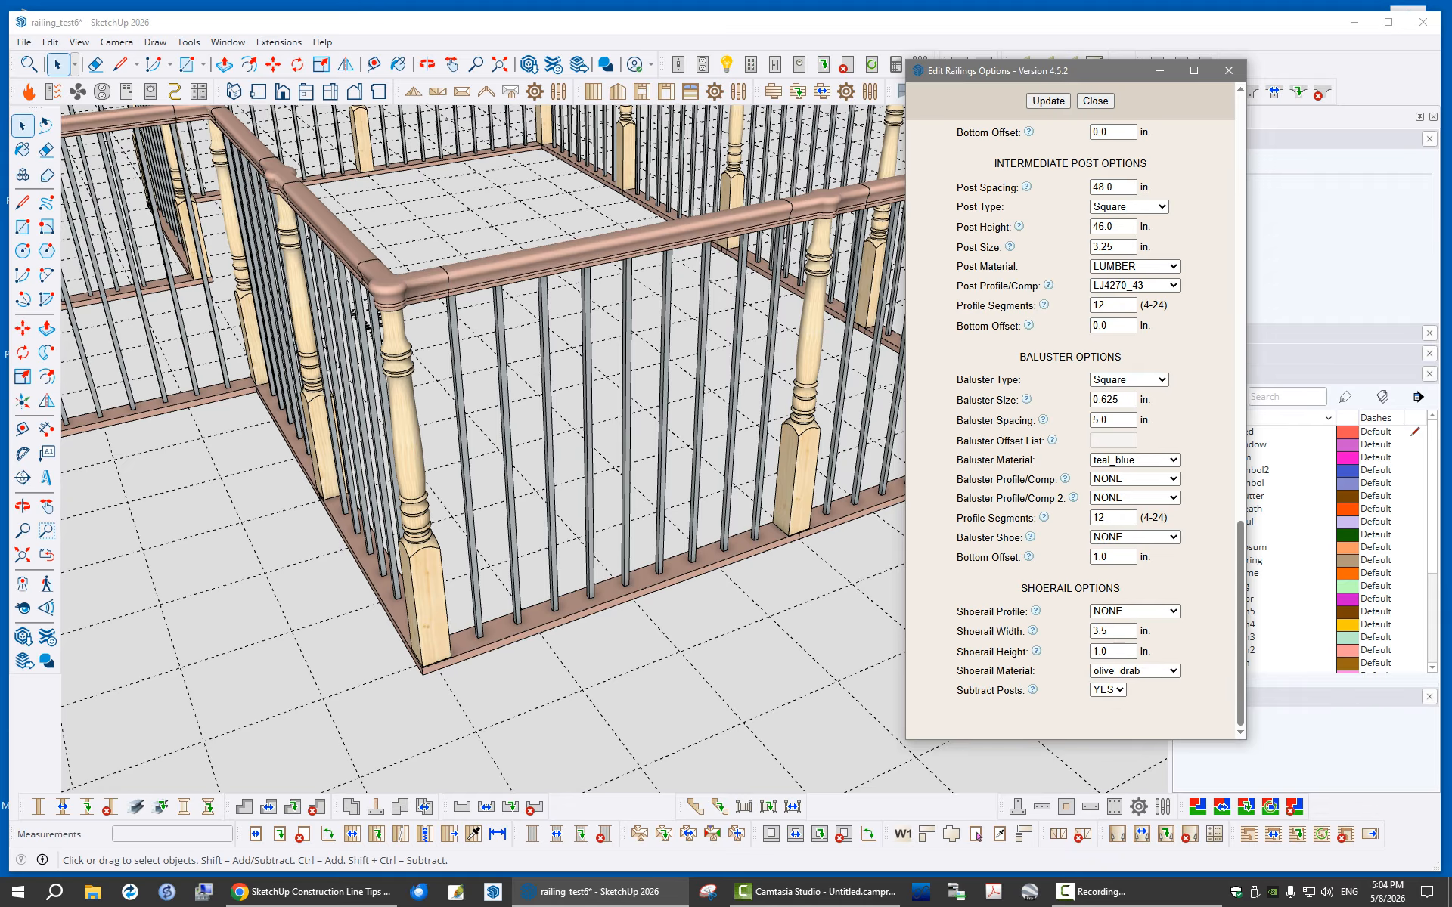
pyautogui.click(1149, 611)
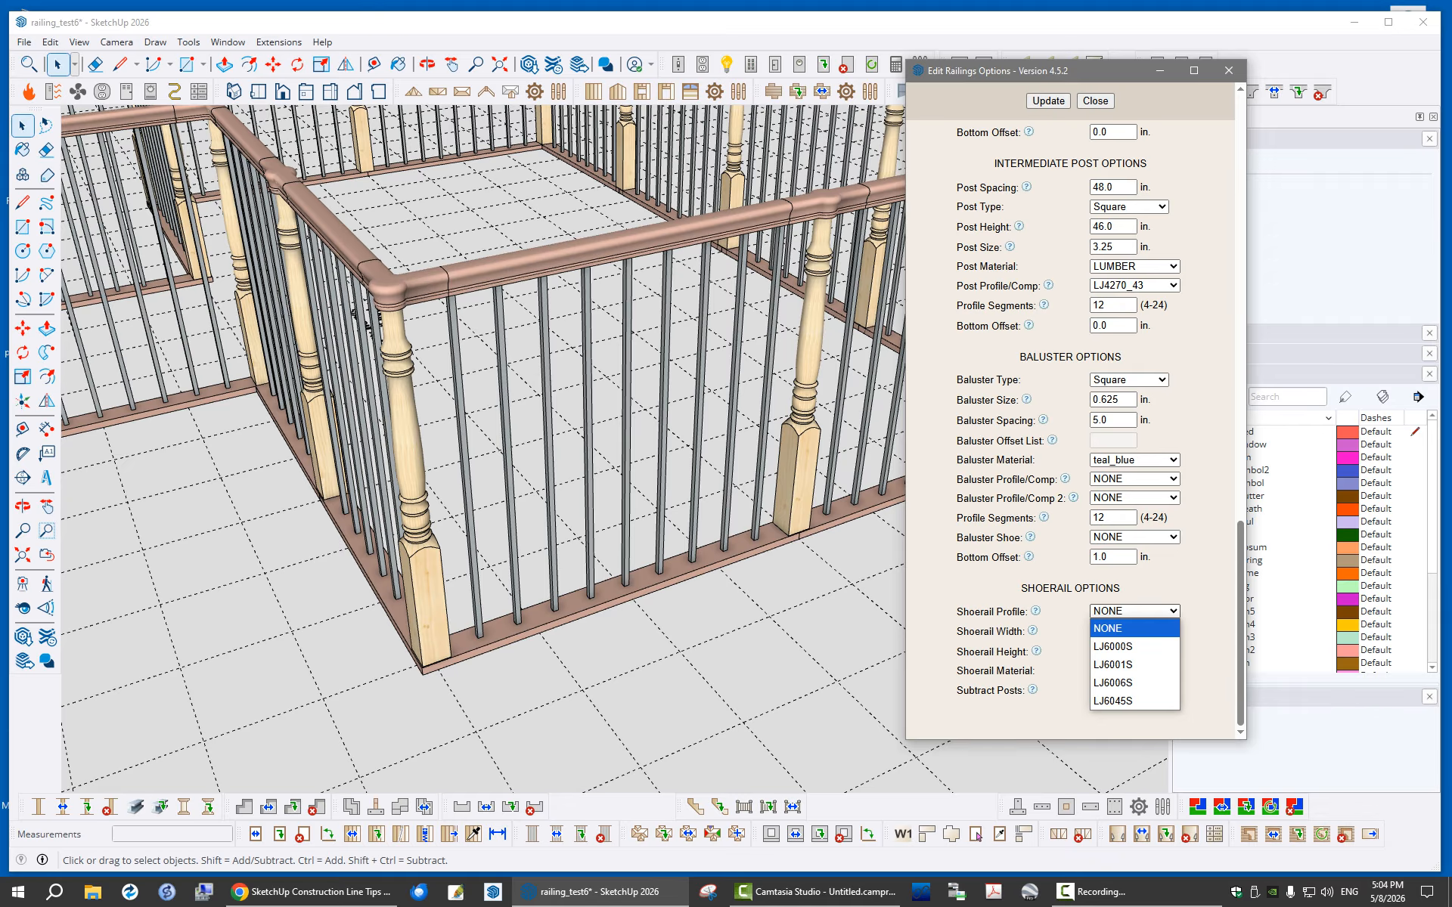
pyautogui.press('Down')
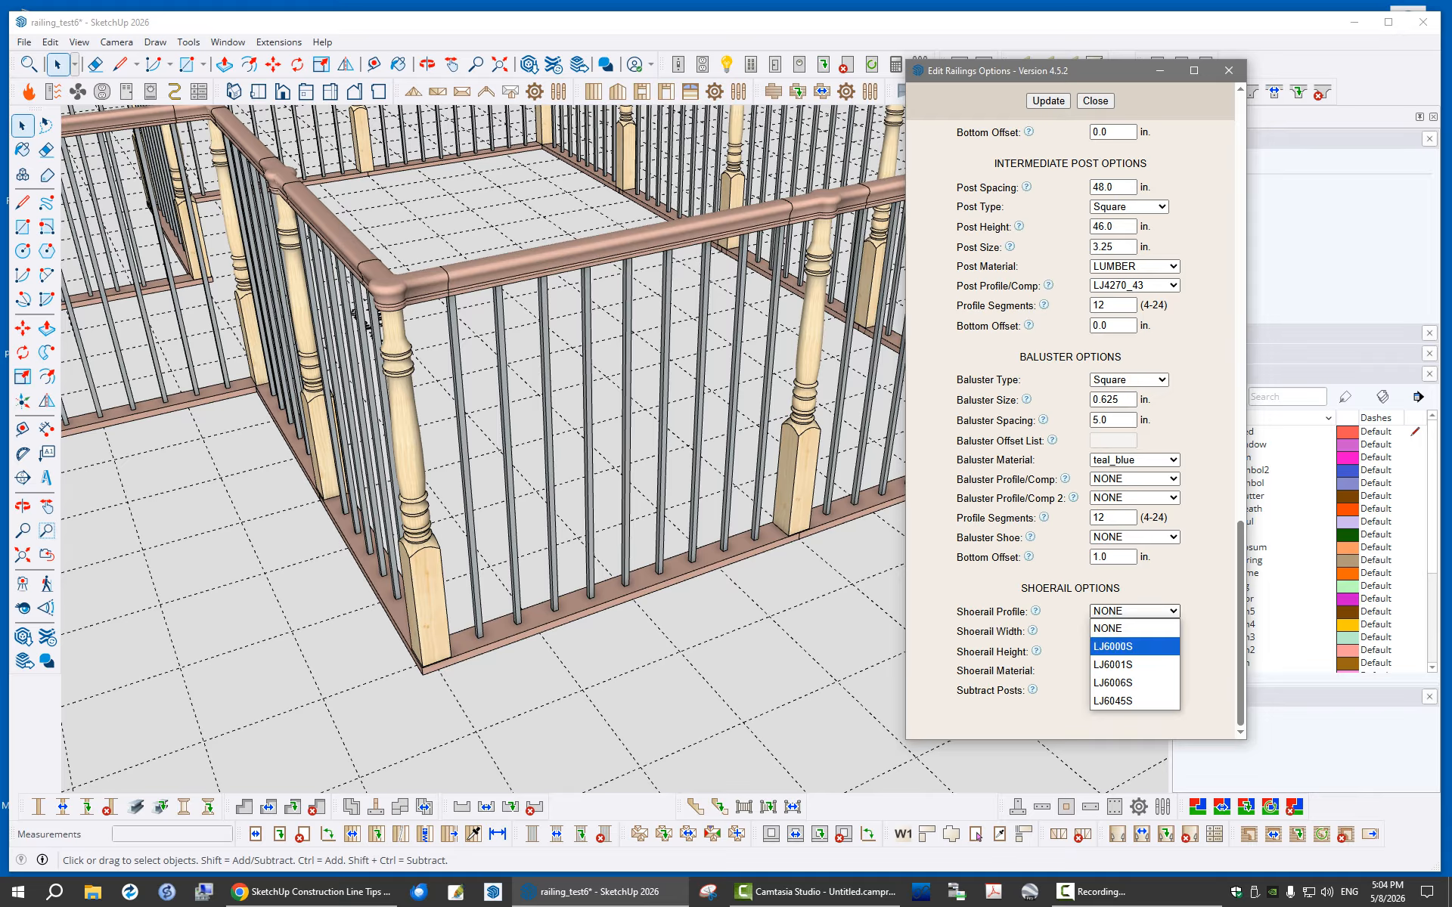
pyautogui.press('Return')
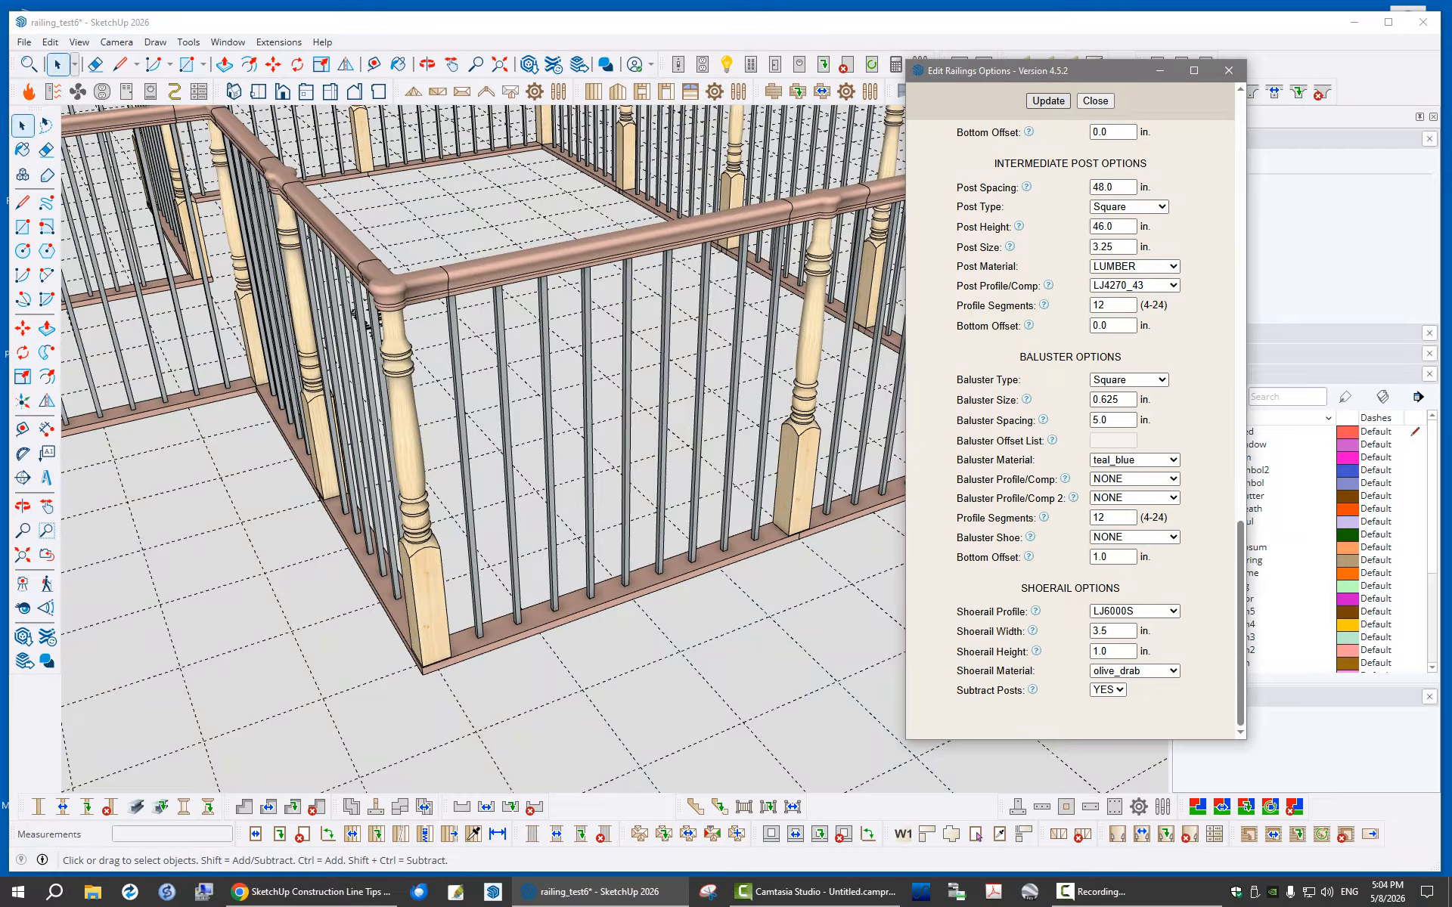
pyautogui.click(1048, 100)
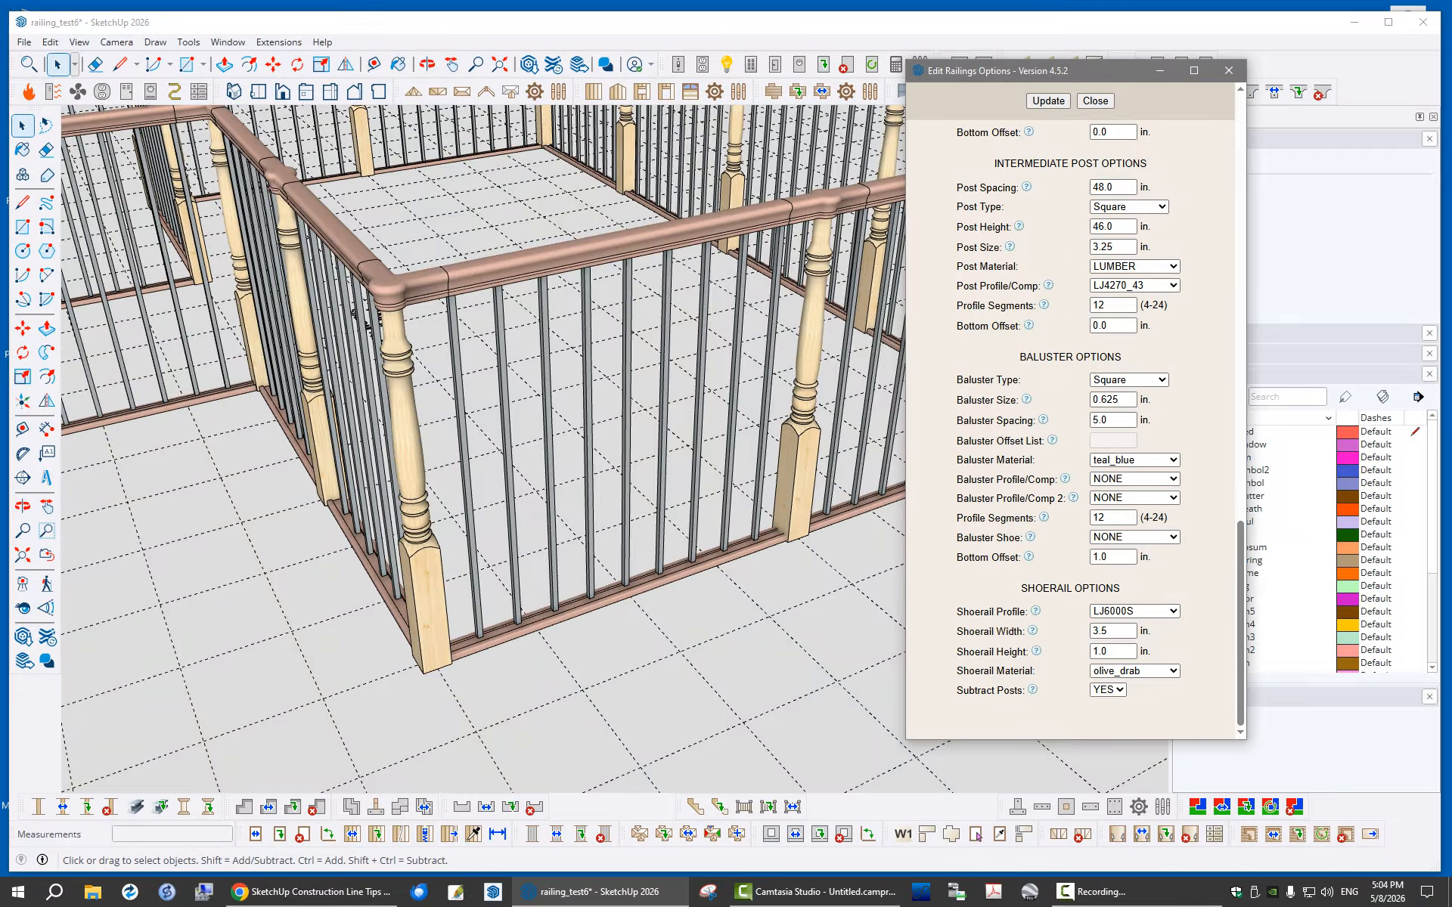
# Examine how the square balusters and posts meet the profiled shoerail along the front railing segment
pyautogui.scroll(10, 613, 540)
pyautogui.moveTo(613, 533)
pyautogui.mouseDown(button='middle')
pyautogui.moveTo(639, 529)
pyautogui.moveTo(563, 378)
pyautogui.moveTo(650, 462)
pyautogui.moveTo(673, 522)
pyautogui.moveTo(612, 541)
pyautogui.mouseUp(button='middle')
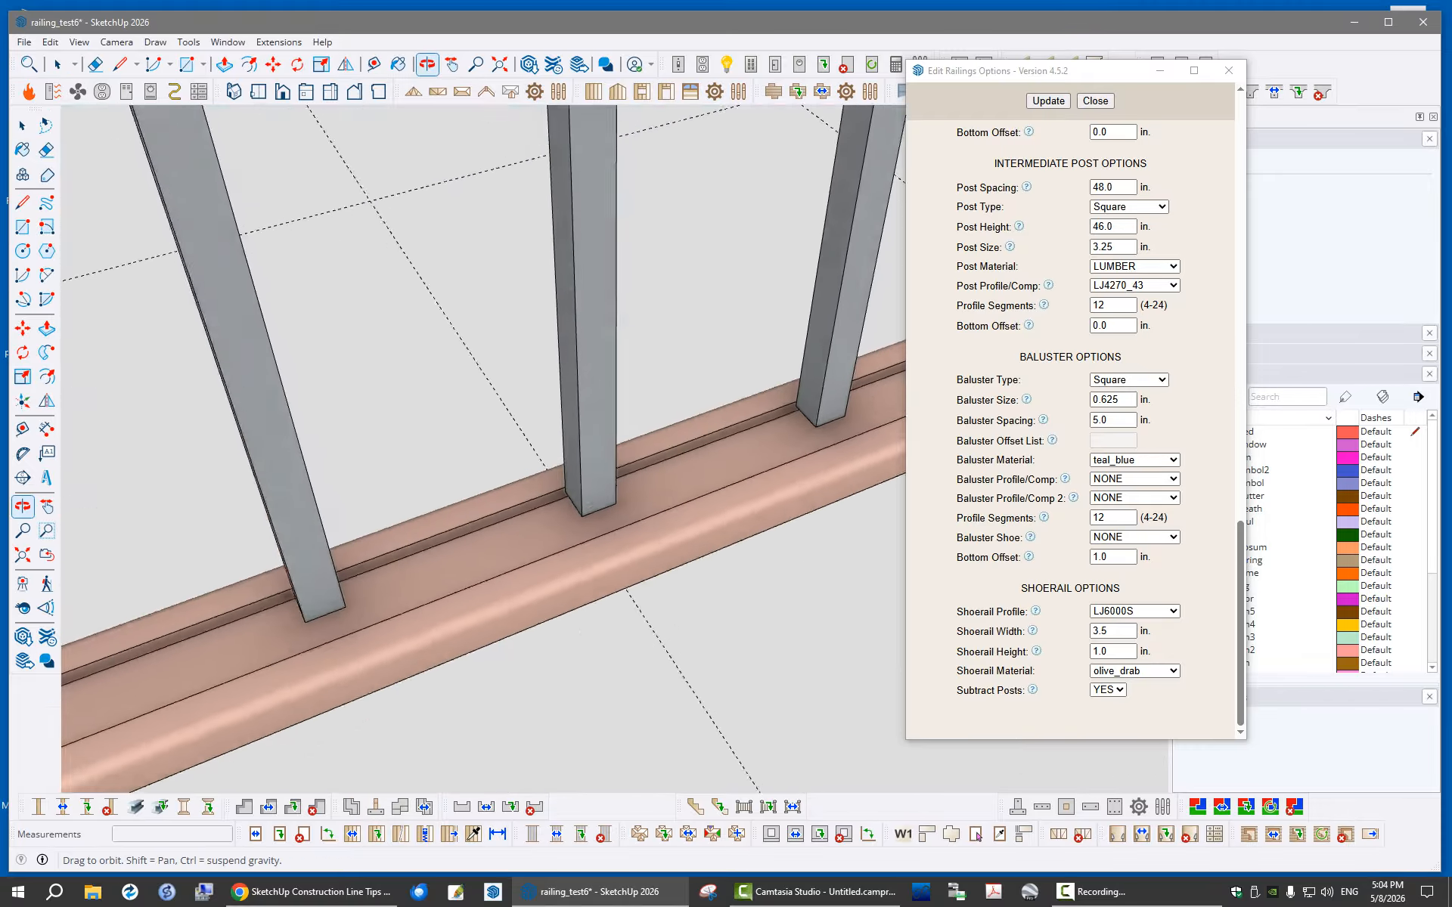
pyautogui.scroll(-5, 612, 540)
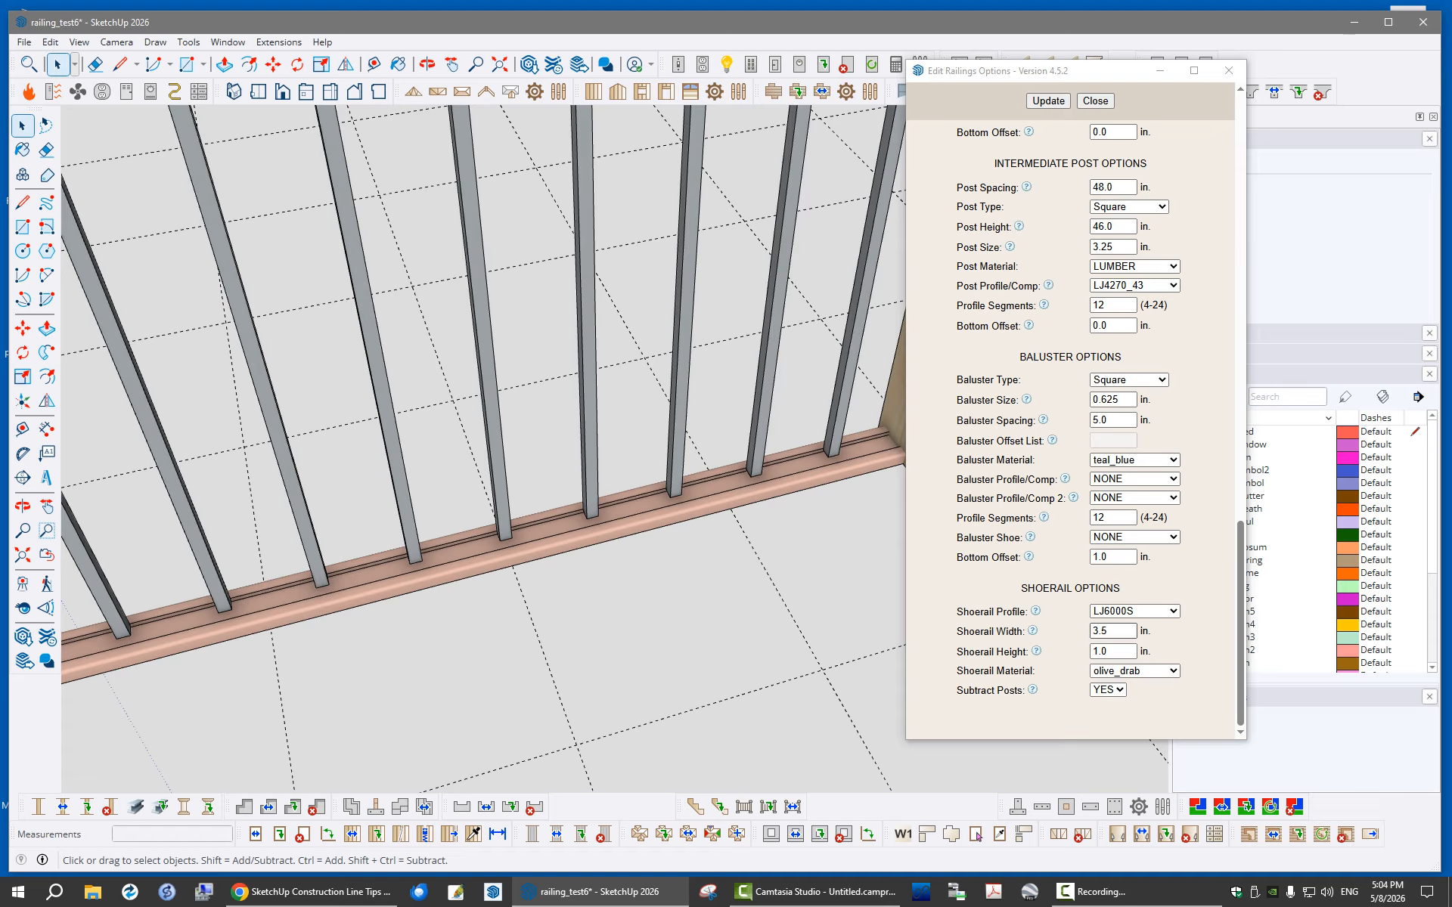
pyautogui.scroll(-4, 484, 393)
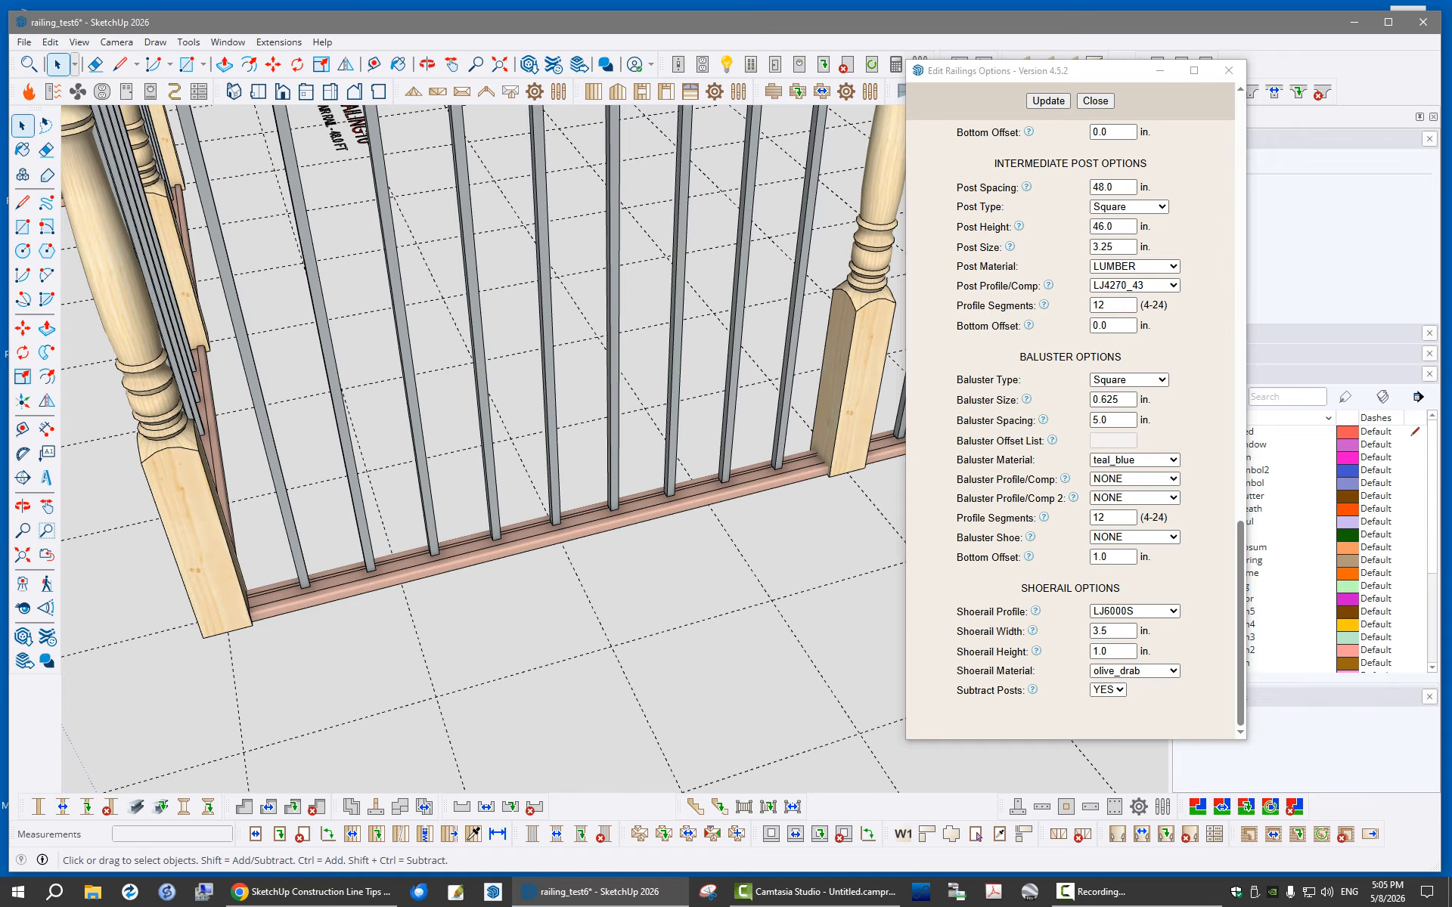
pyautogui.scroll(4, 764, 461)
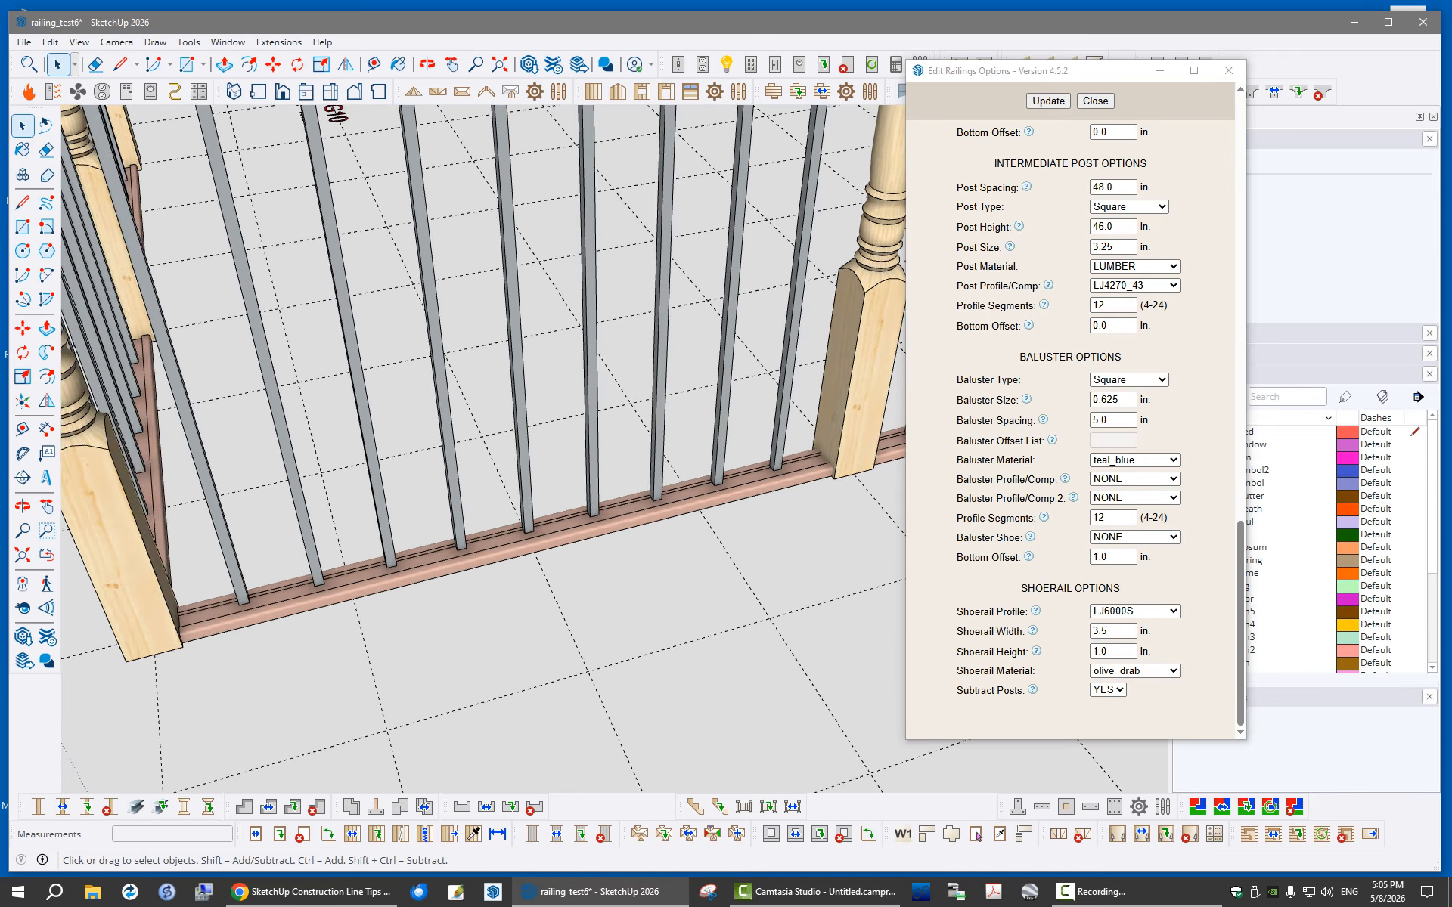
pyautogui.scroll(-3, 764, 462)
pyautogui.moveTo(763, 461)
pyautogui.mouseDown(button='middle')
pyautogui.moveTo(885, 434)
pyautogui.moveTo(787, 473)
pyautogui.mouseUp(button='middle')
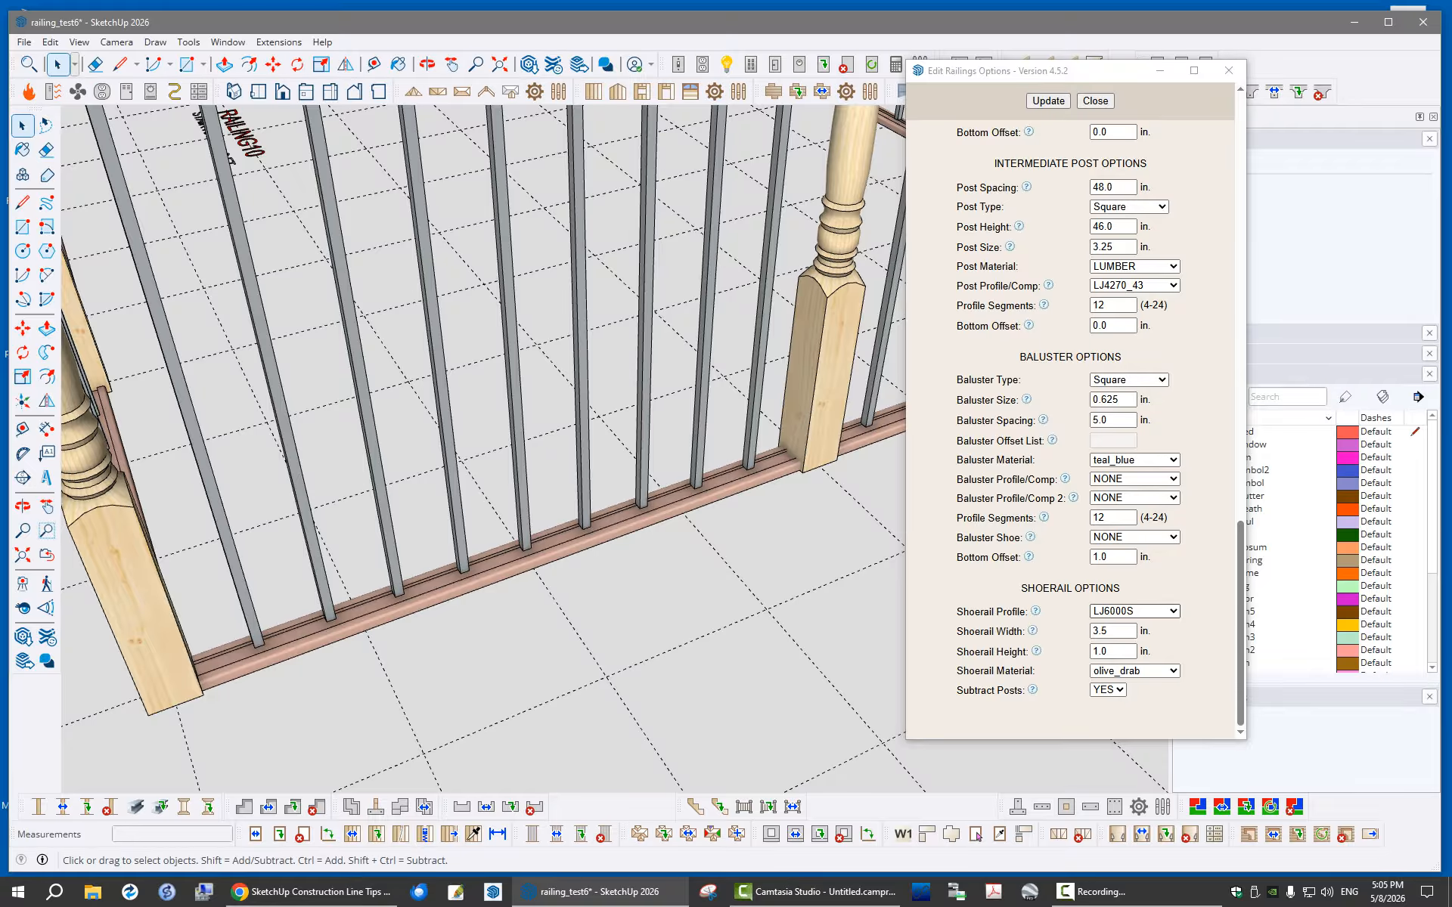
# Bring up the available profiles for the first baluster profile in the baluster options
pyautogui.moveTo(1240, 616); pyautogui.dragTo(1240, 548)
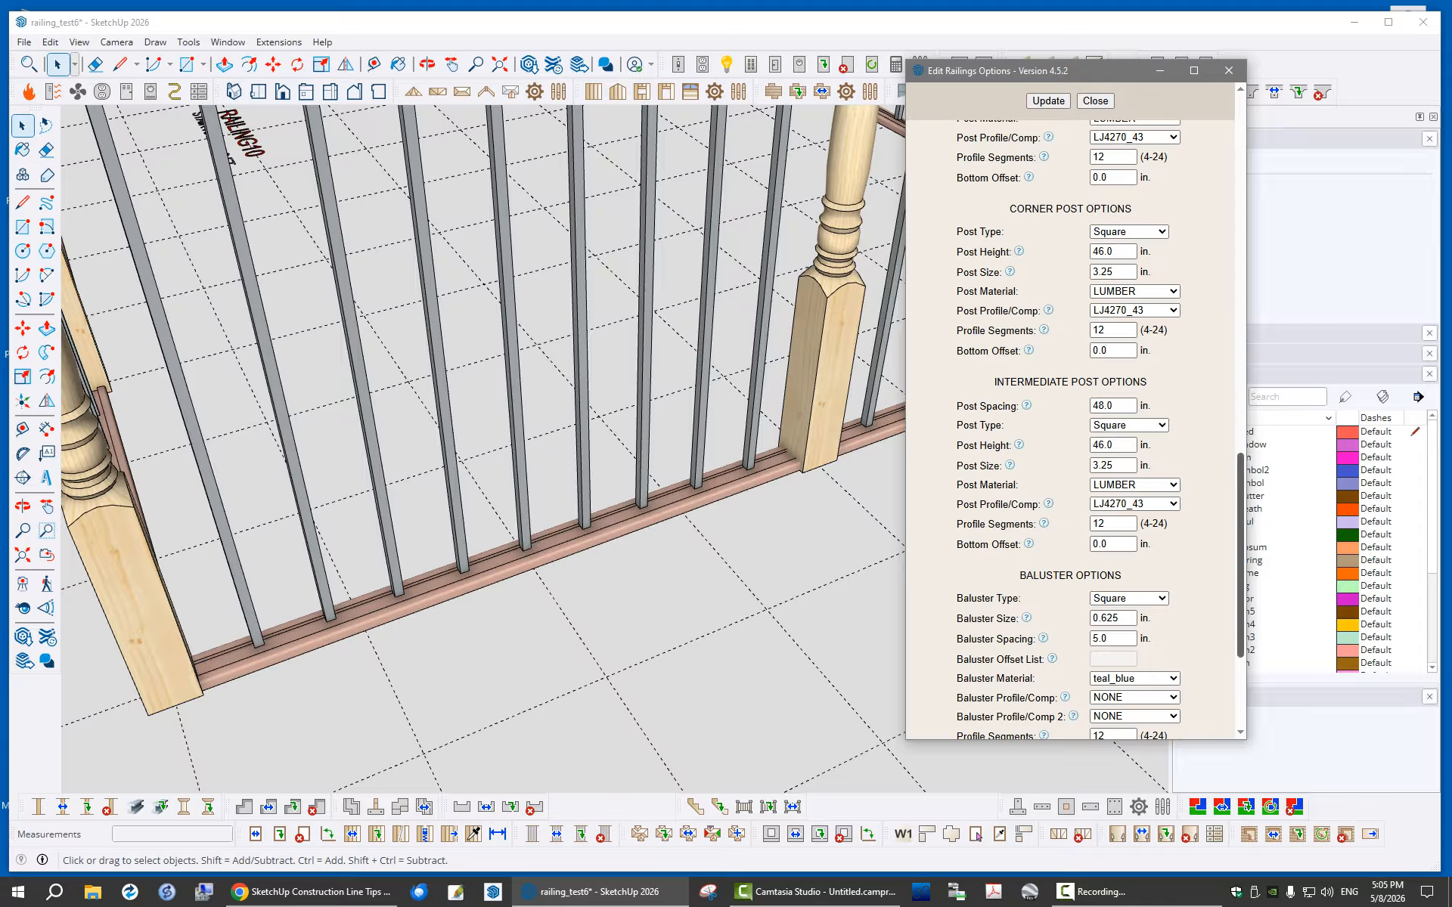
pyautogui.moveTo(1240, 555); pyautogui.dragTo(1240, 604)
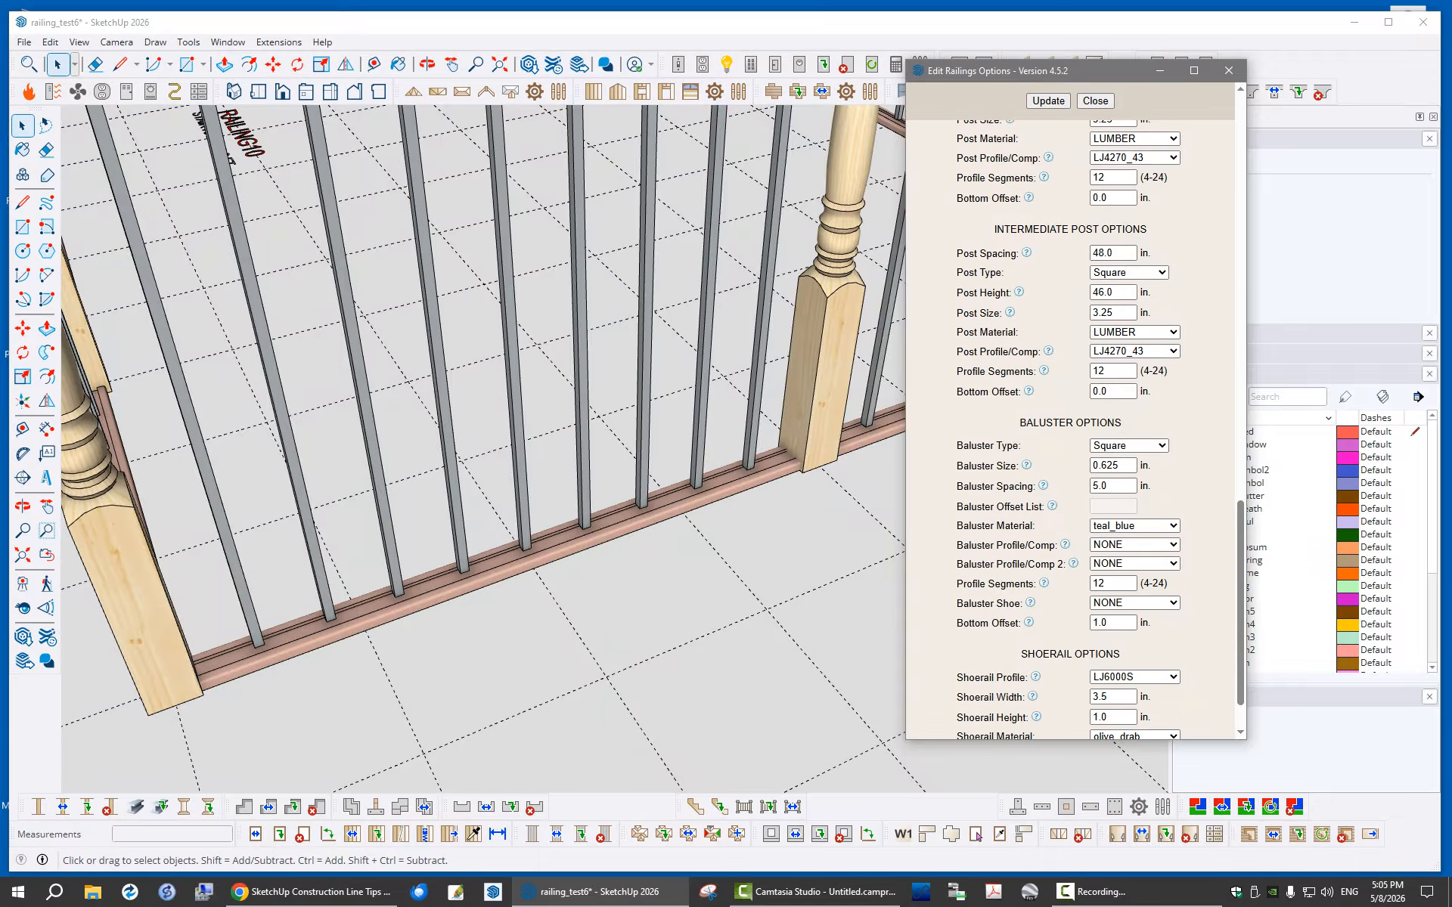
pyautogui.click(1134, 545)
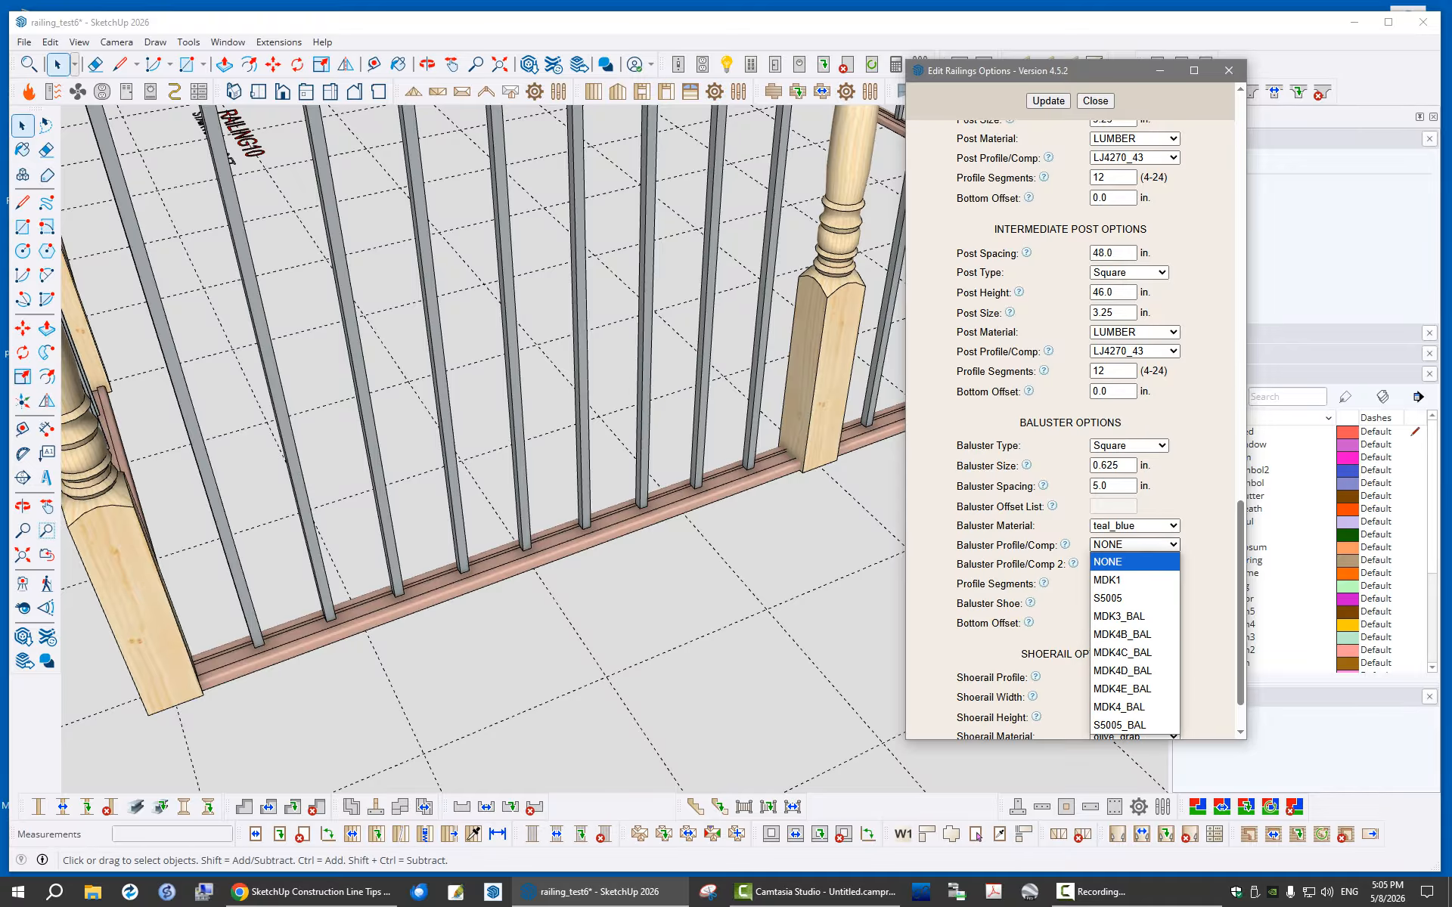